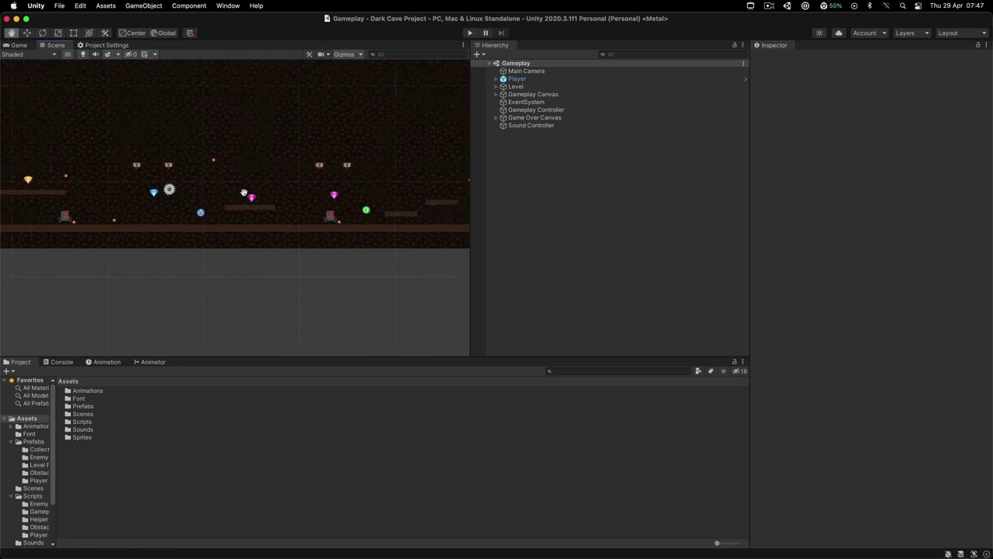
Examine the cave level's layout in the scene, from the player's start area to the exit door
scroll(262, 181, right, 8)
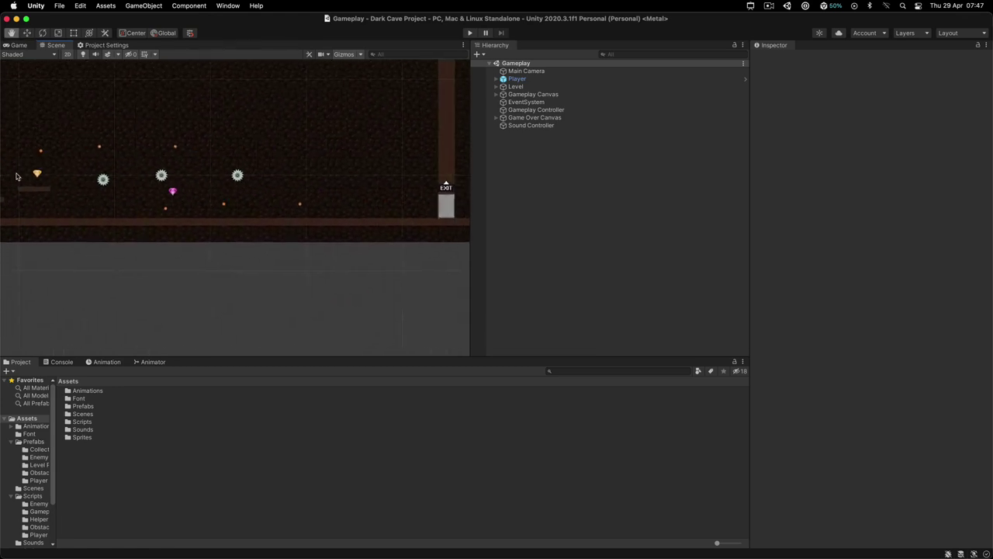
scroll(284, 197, up, 5)
scroll(213, 195, down, 5)
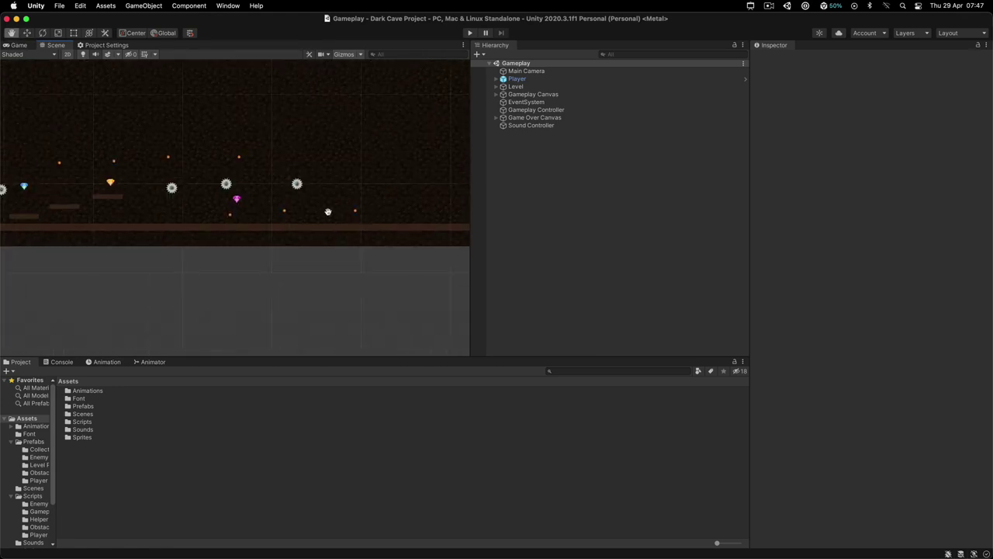
scroll(355, 213, right, 8)
scroll(238, 170, up, 6)
scroll(197, 198, down, 10)
scroll(303, 190, left, 5)
scroll(303, 191, left, 6)
scroll(194, 171, up, 5)
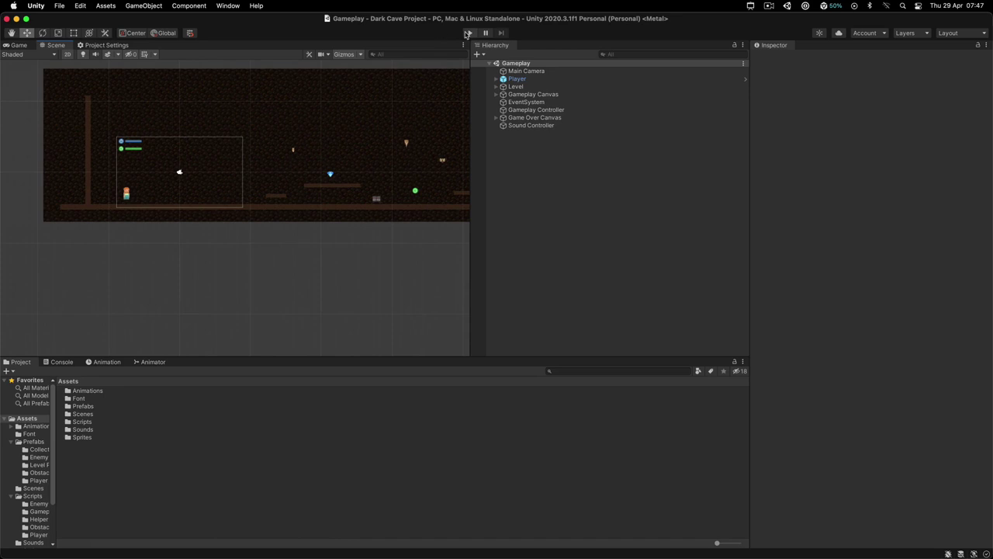
Briefly run the game, stop it, and disable the Audio Source component on the Sound Controller
click(468, 34)
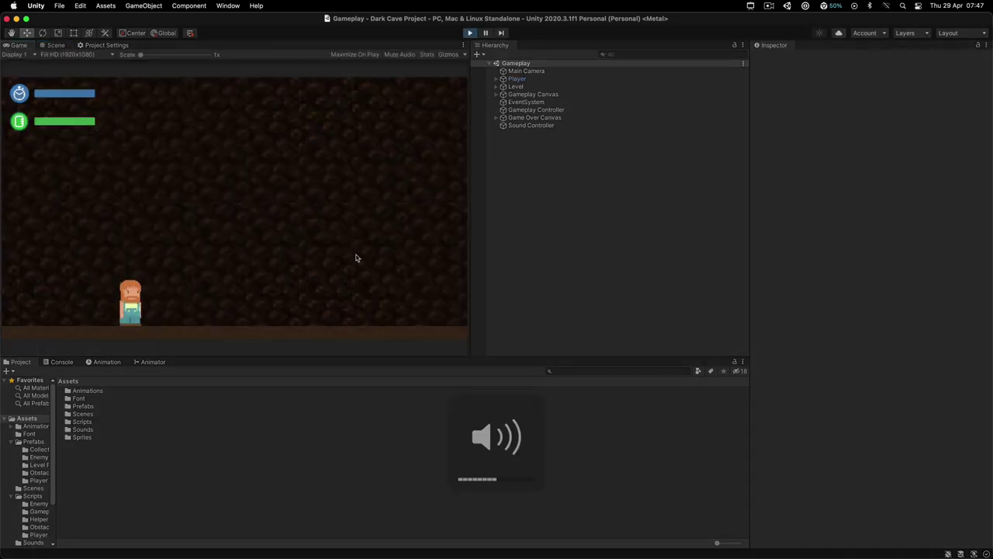
click(470, 33)
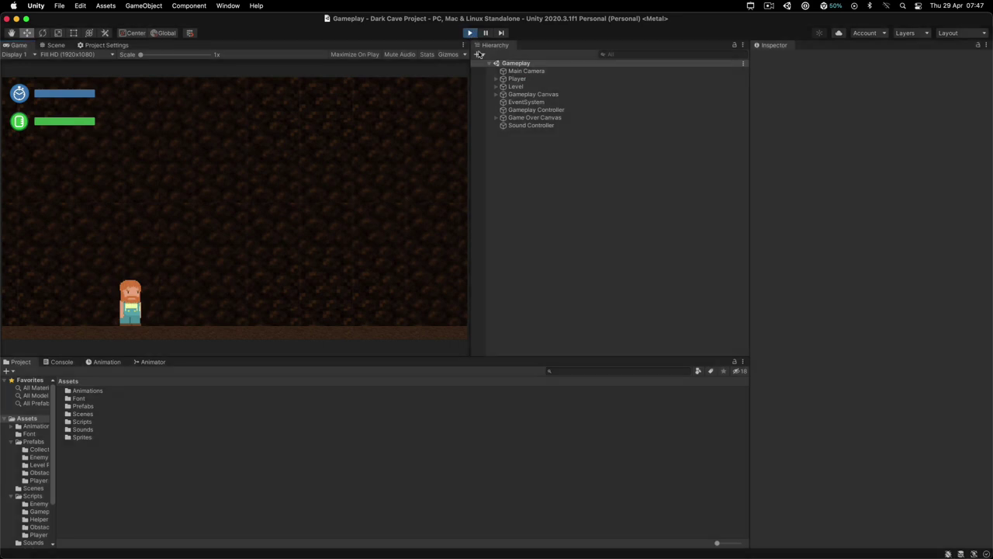
click(539, 126)
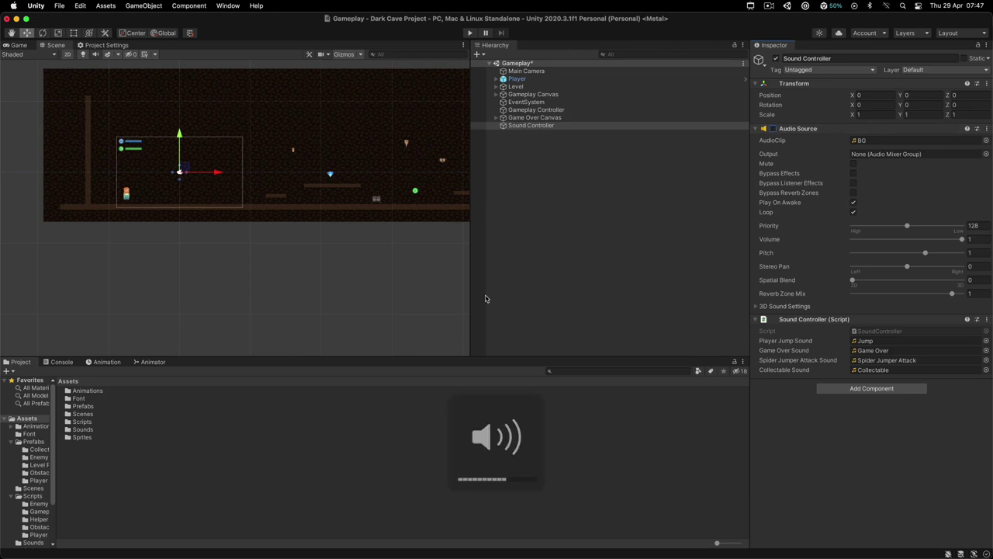
Play-test the level by jumping past enemies and obstacles to the exit, and restart it with Play Again
click(470, 32)
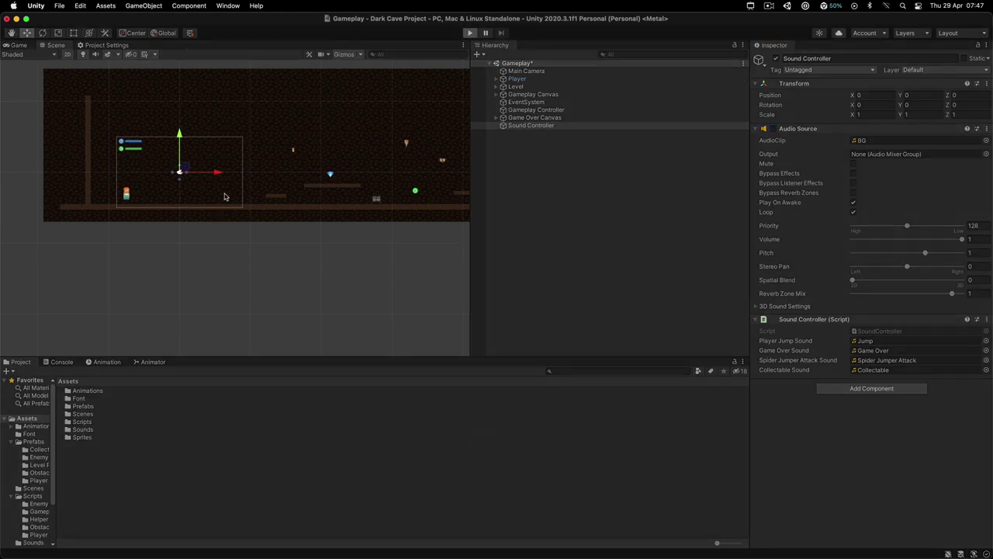
key(super+s)
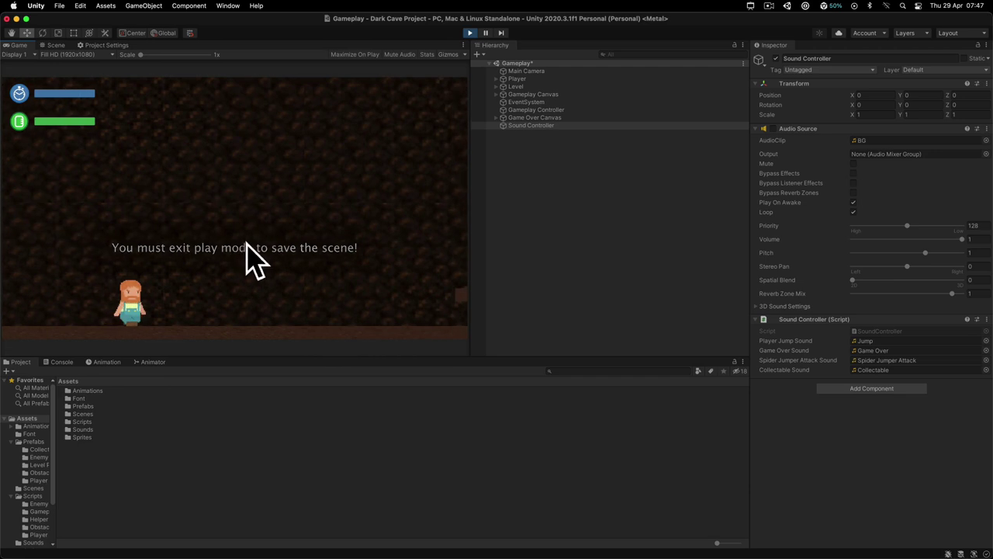
key(space)
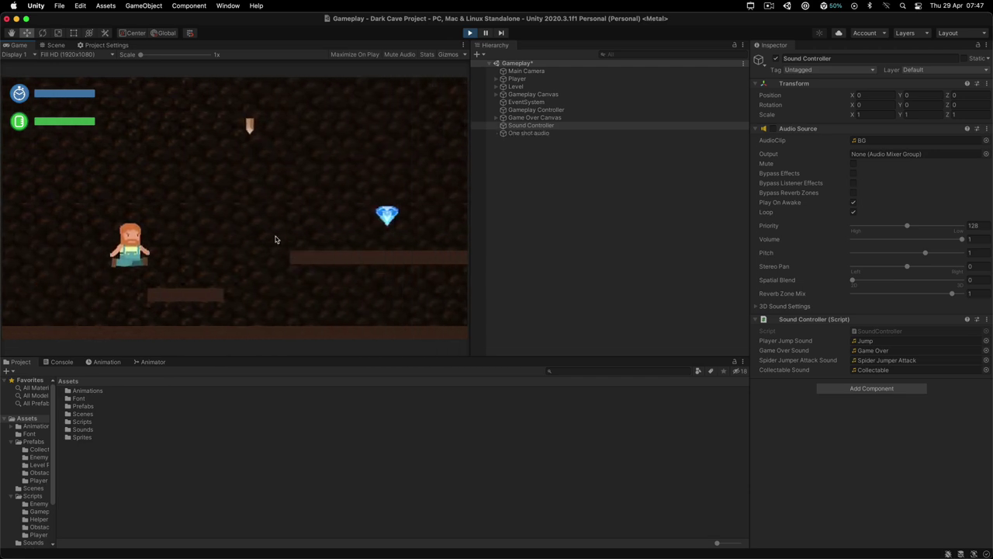
key(space)
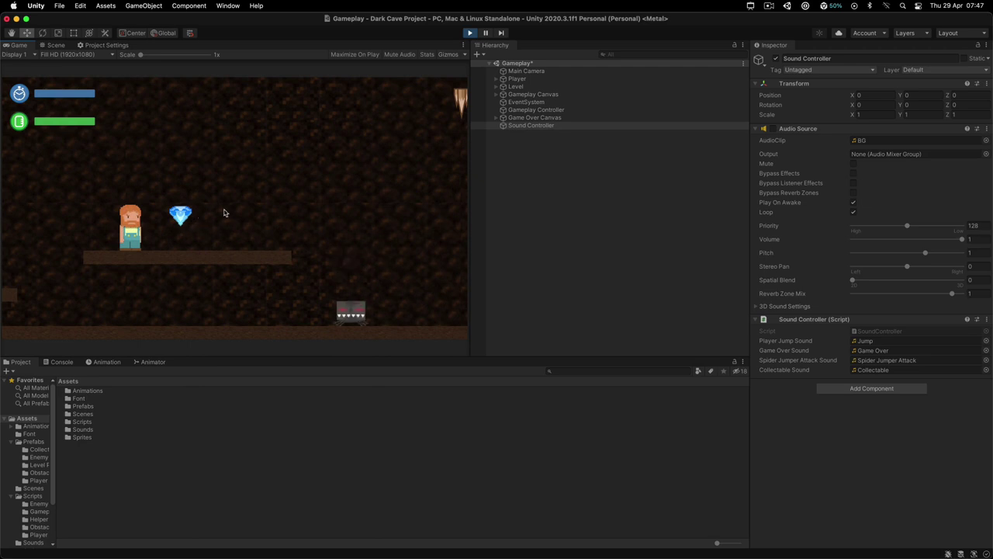
key(space)
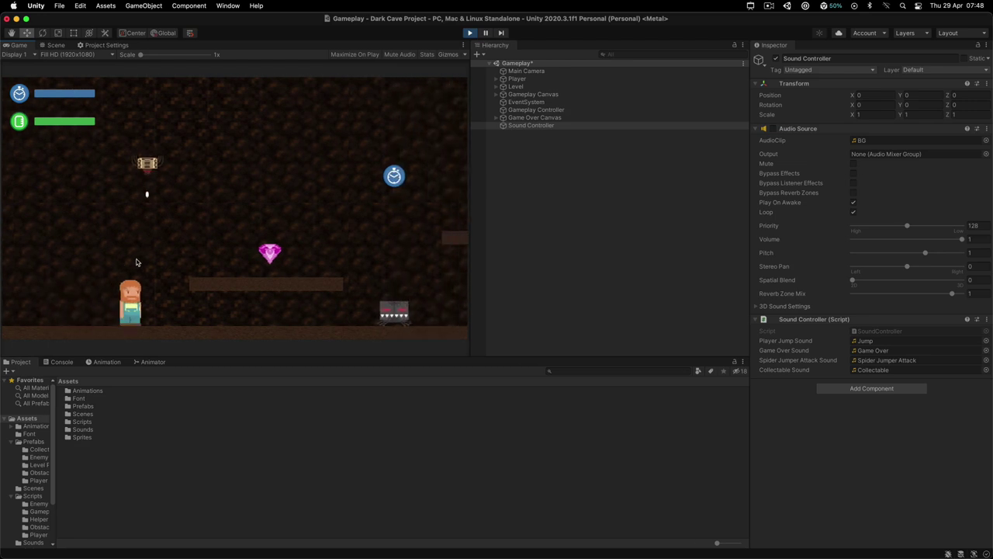
key(space)
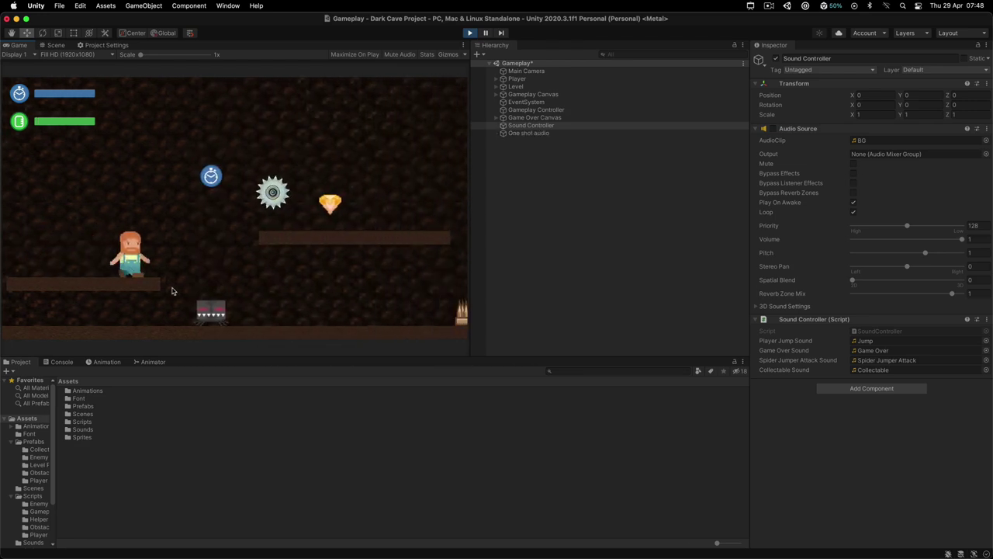
key(space)
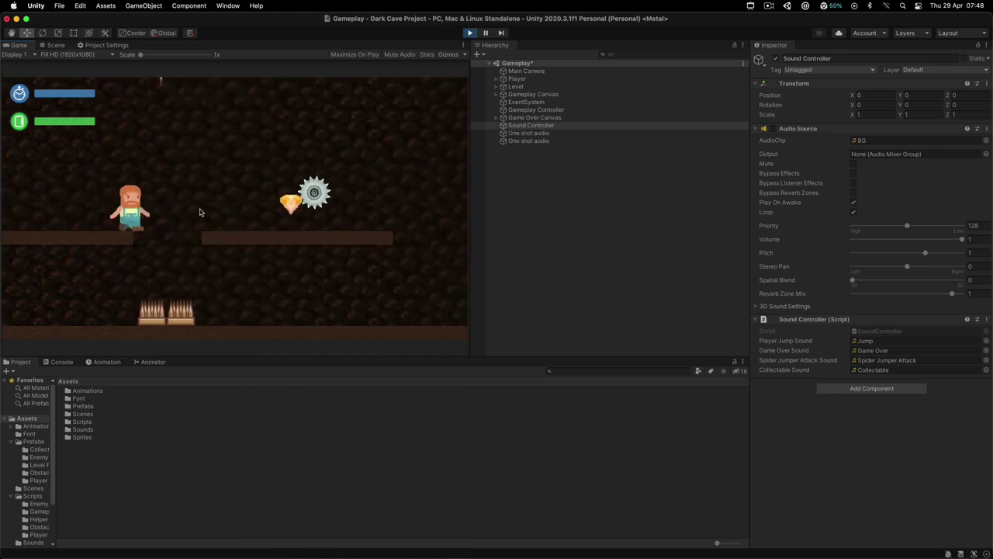
key(space)
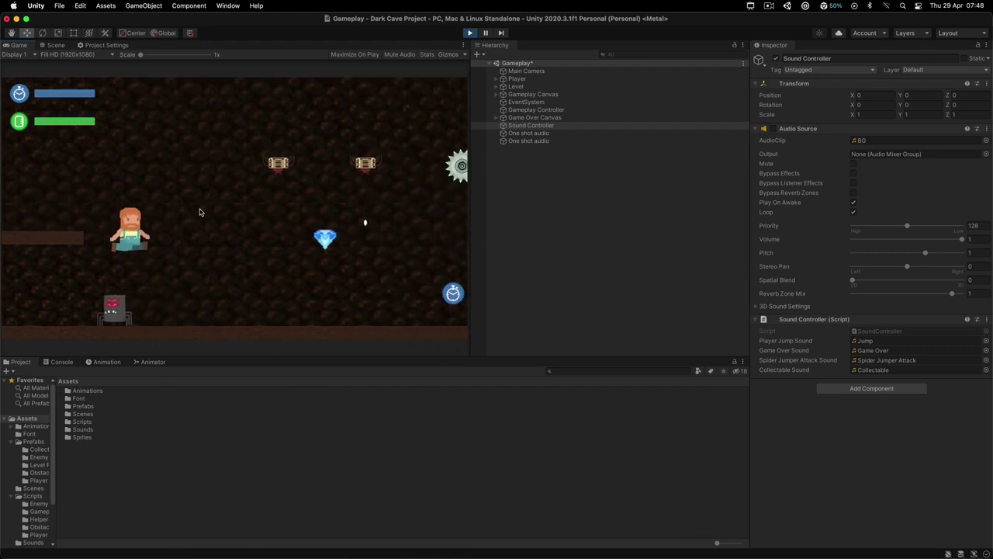
key(space)
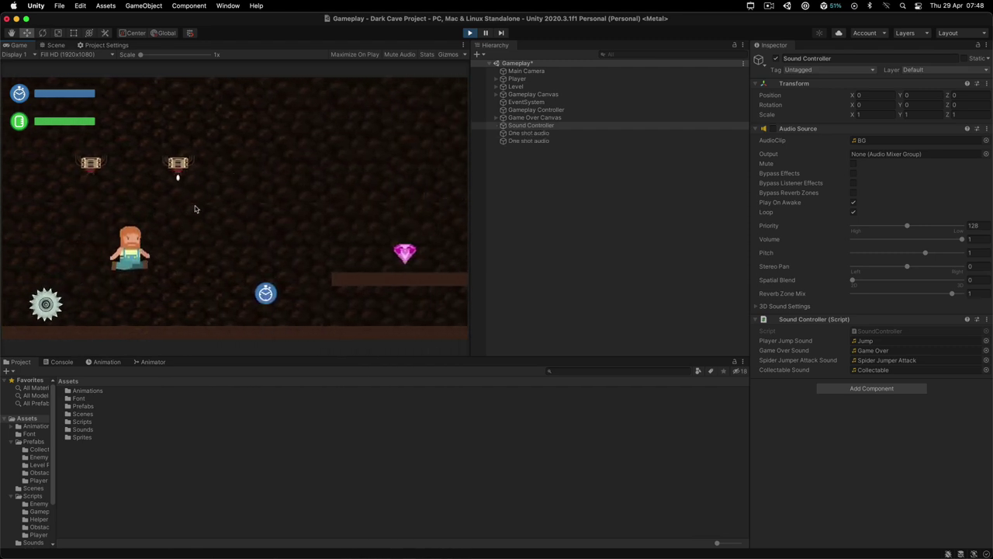
key(space)
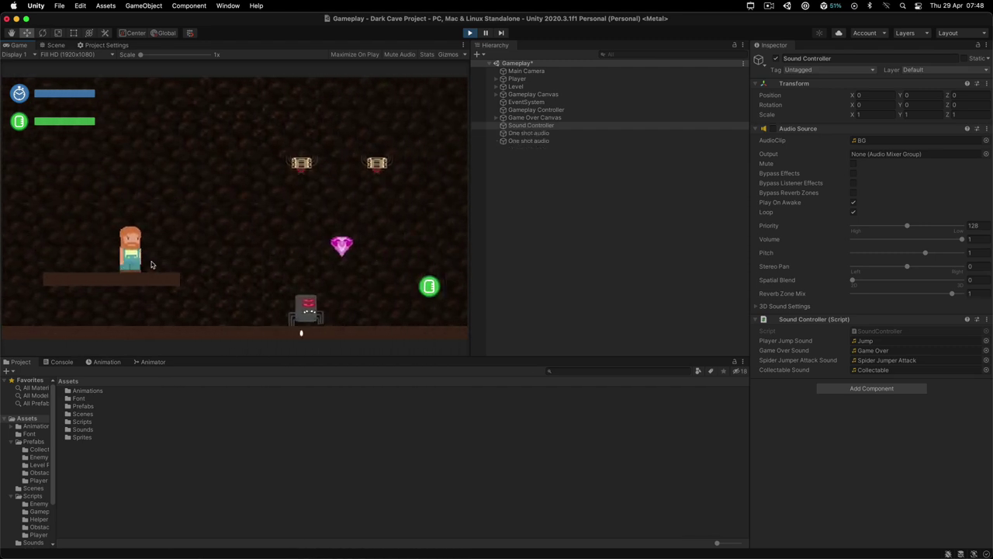
key(space)
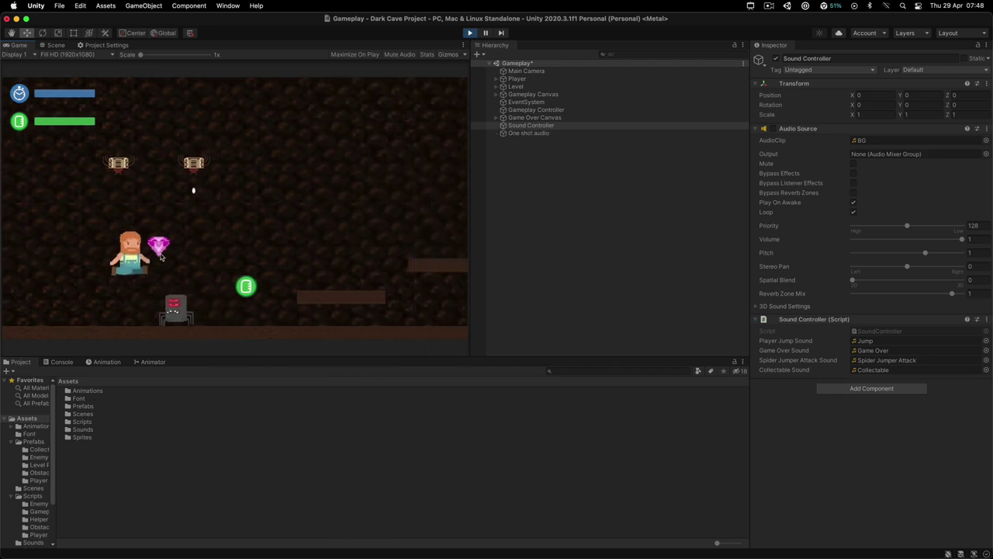
key(space)
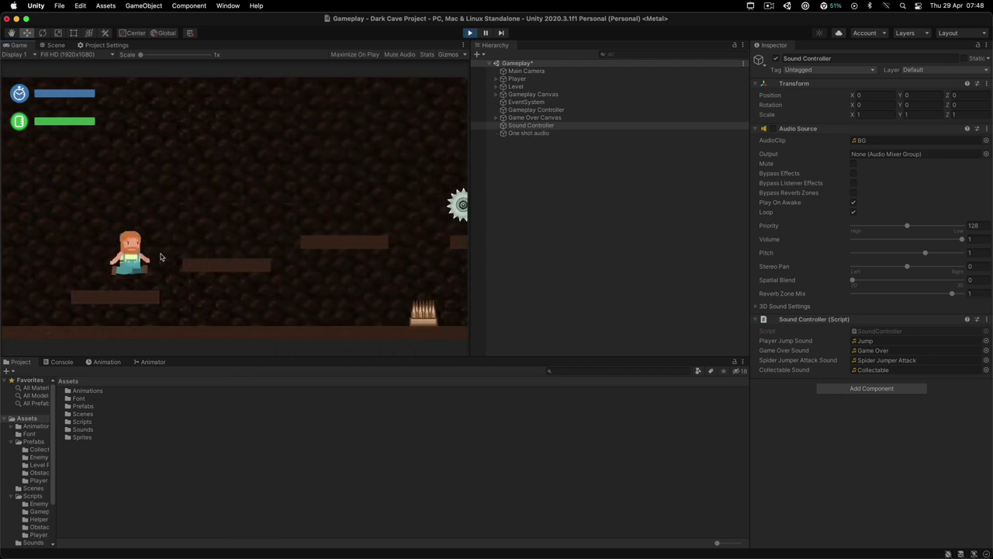
key(space)
key(space)
key(space)
key(space)
key(space)
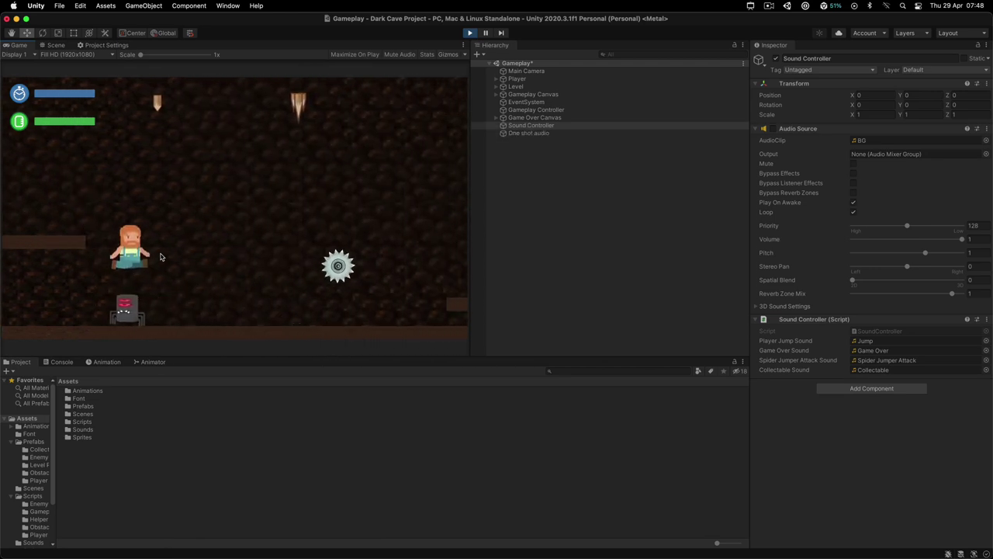
key(space)
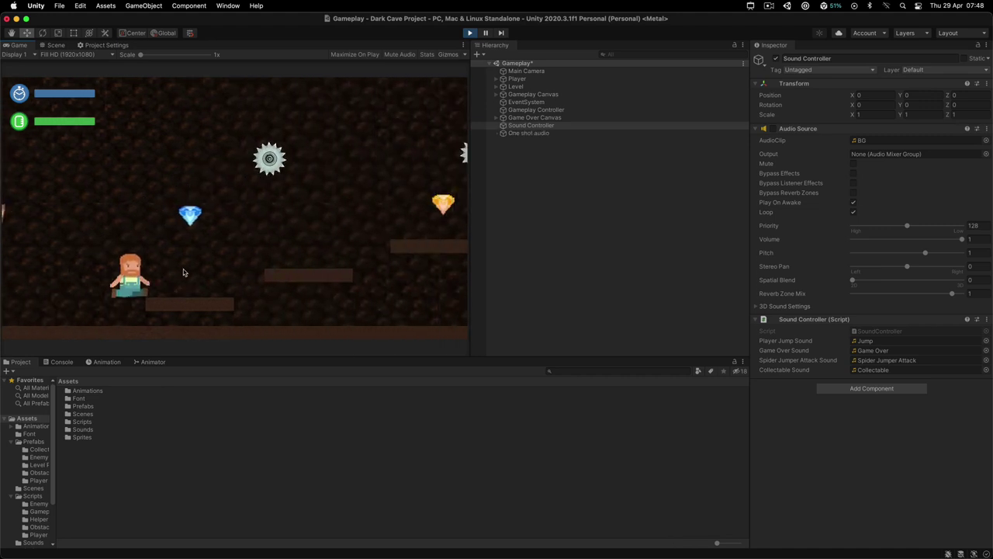
key(space)
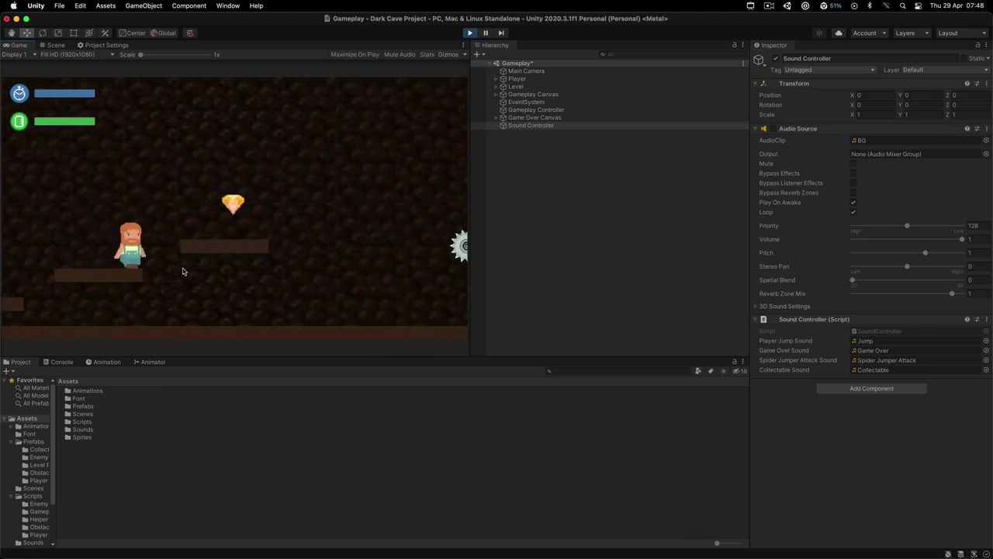
key(space)
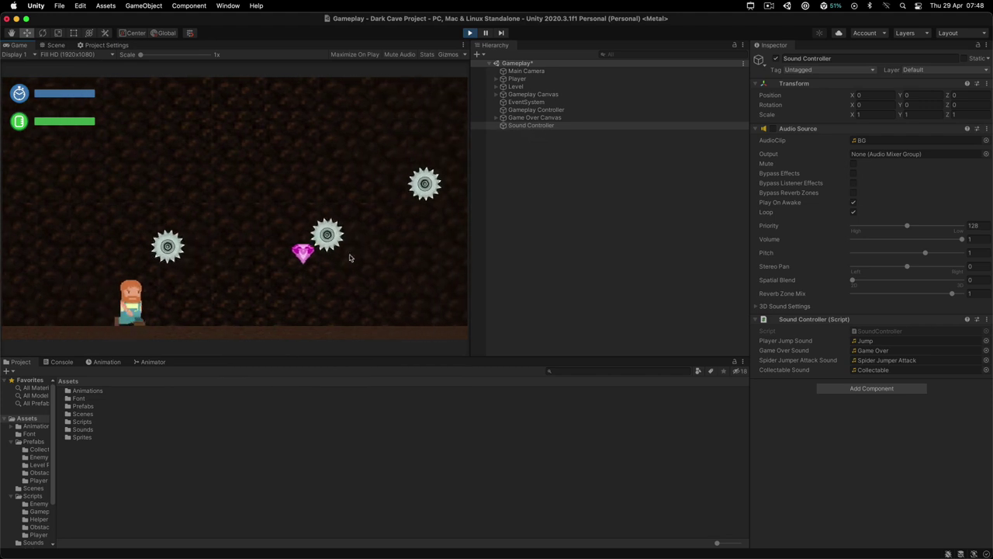
key(space)
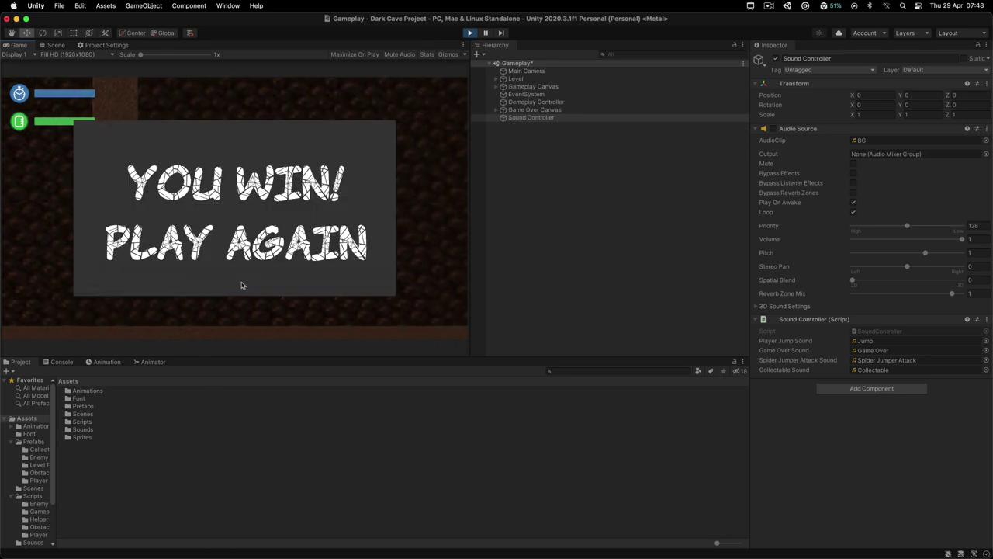
click(279, 258)
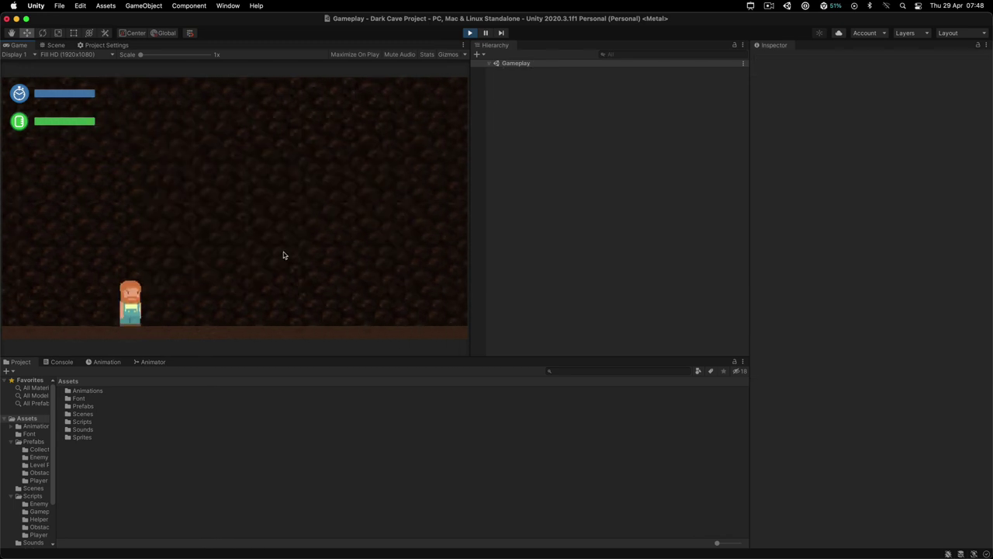
Open the Gameplay Controller's script in Visual Studio and uncomment gameRunning = true; in Start()
click(490, 64)
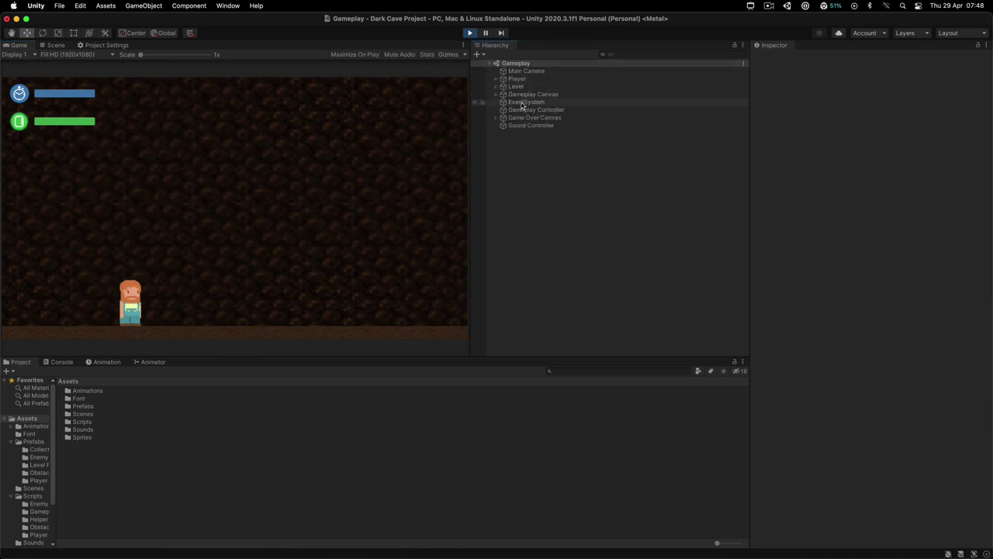
click(525, 95)
click(533, 110)
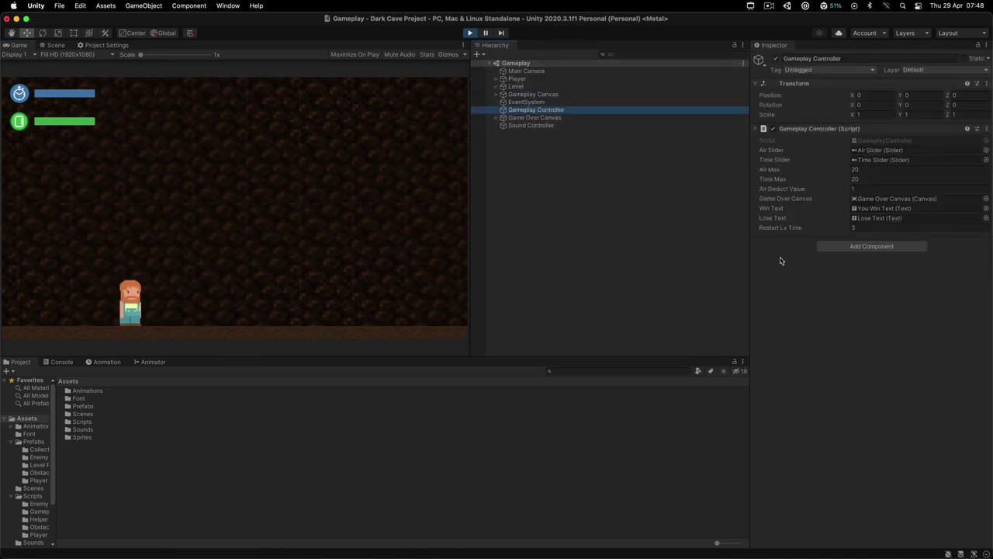
double_click(877, 141)
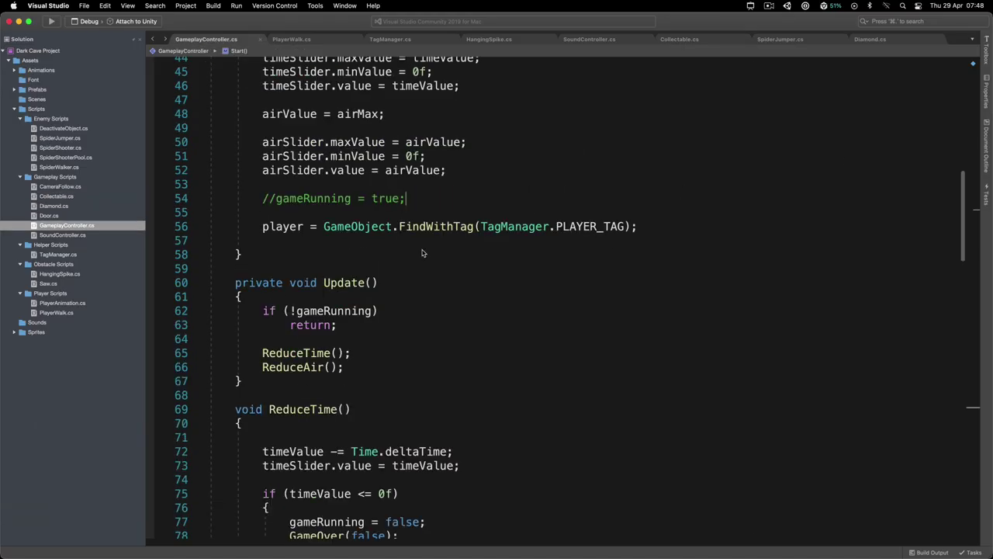
triple_click(410, 201)
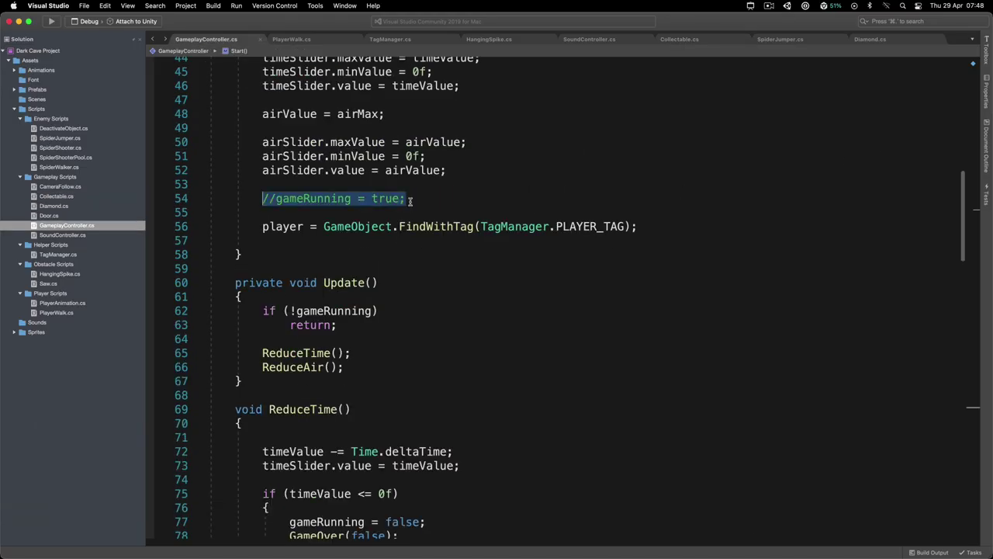
key(super+slash)
click(410, 199)
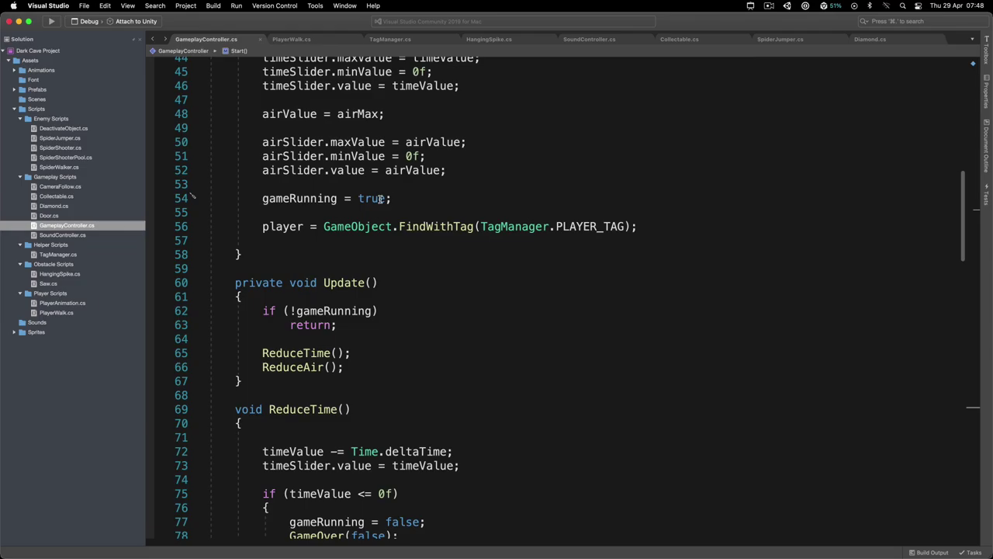
Return to Unity, exit play mode, turn off Dont Damage Player in the Player's Player Walk script, and save the scene
key(super+Tab)
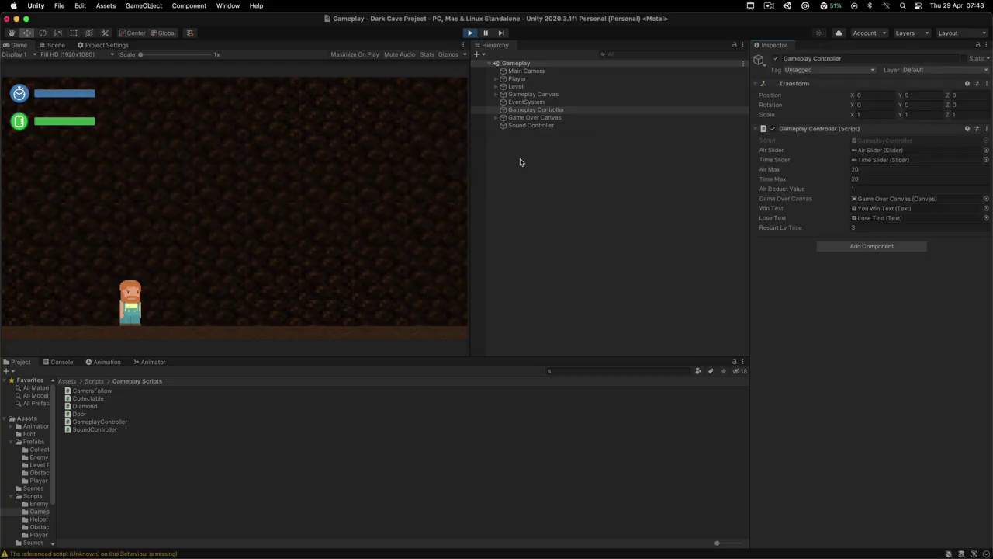
click(516, 78)
scroll(865, 404, down, 10)
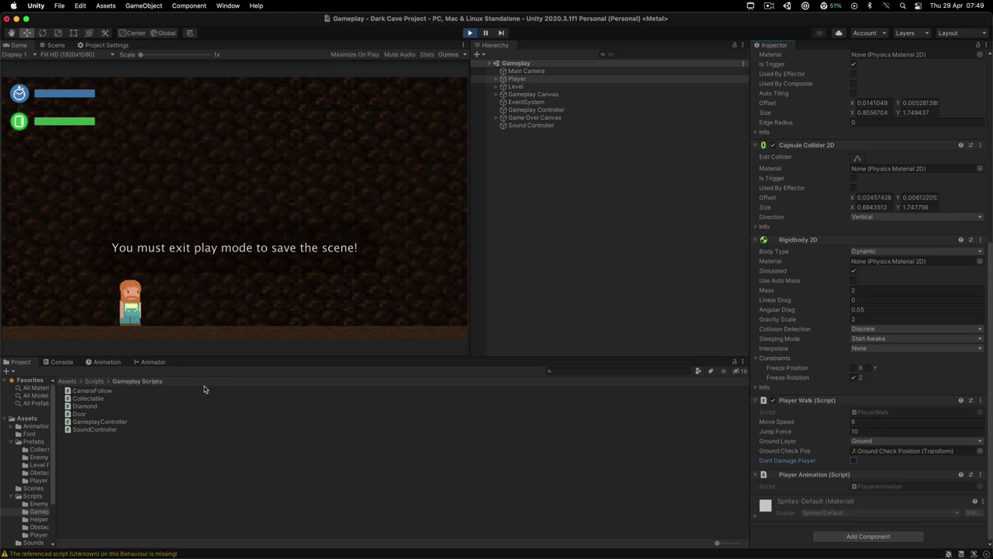
click(469, 32)
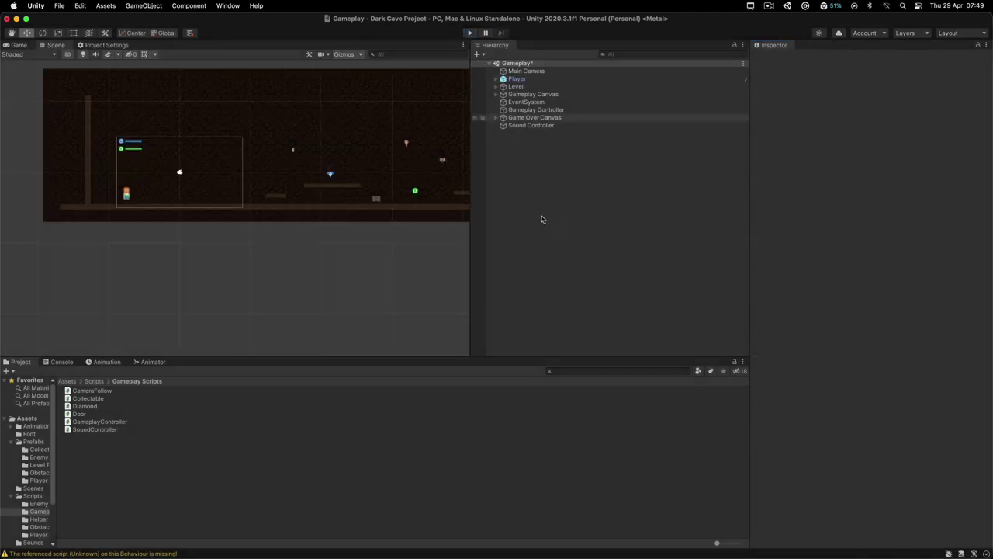
click(517, 78)
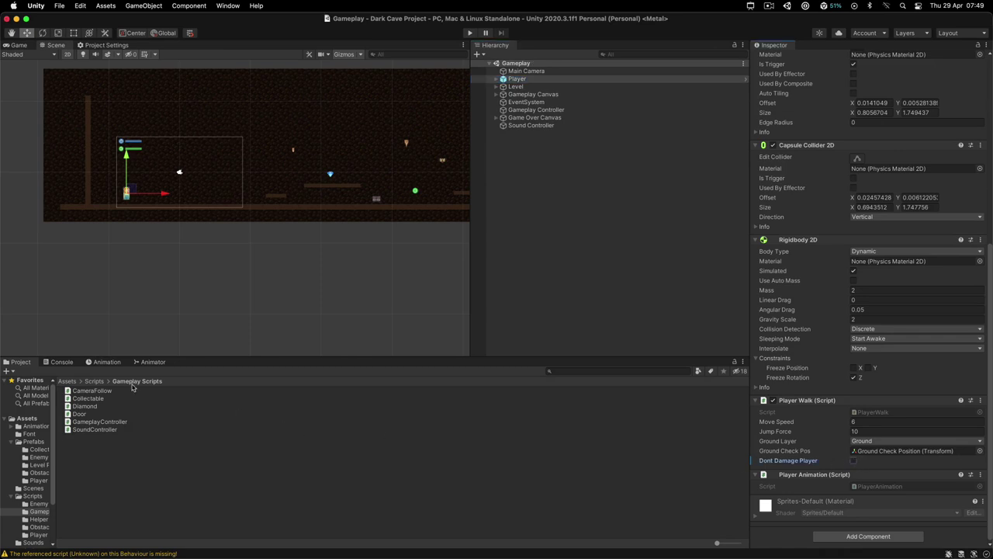
Clear the console messages and return to the project's Gameplay Scripts folder
click(68, 363)
click(12, 371)
click(20, 362)
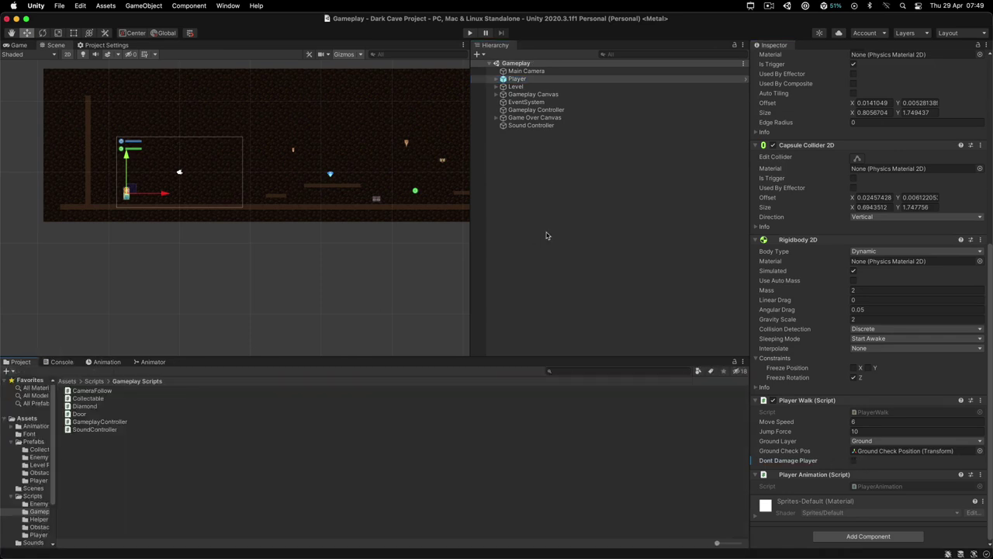
Run the game and jump the player across the first platforms, collecting the blue diamond and leaping over the ground enemy
click(536, 240)
click(470, 33)
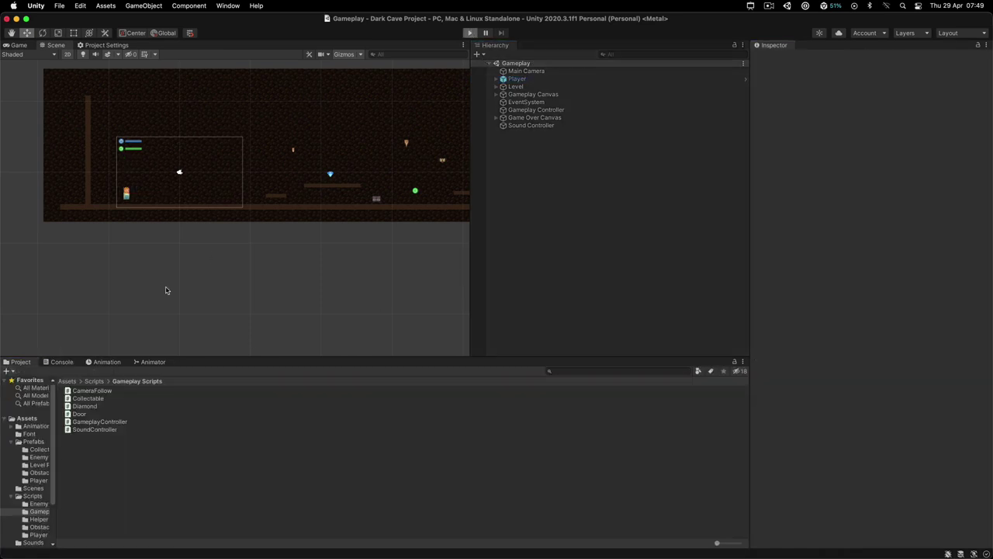
key(Right)
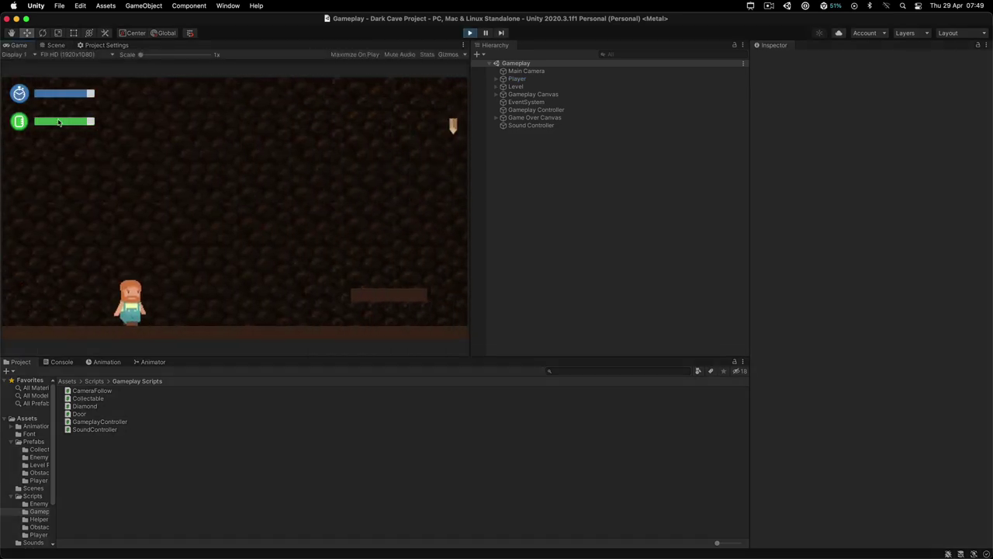
key(space)
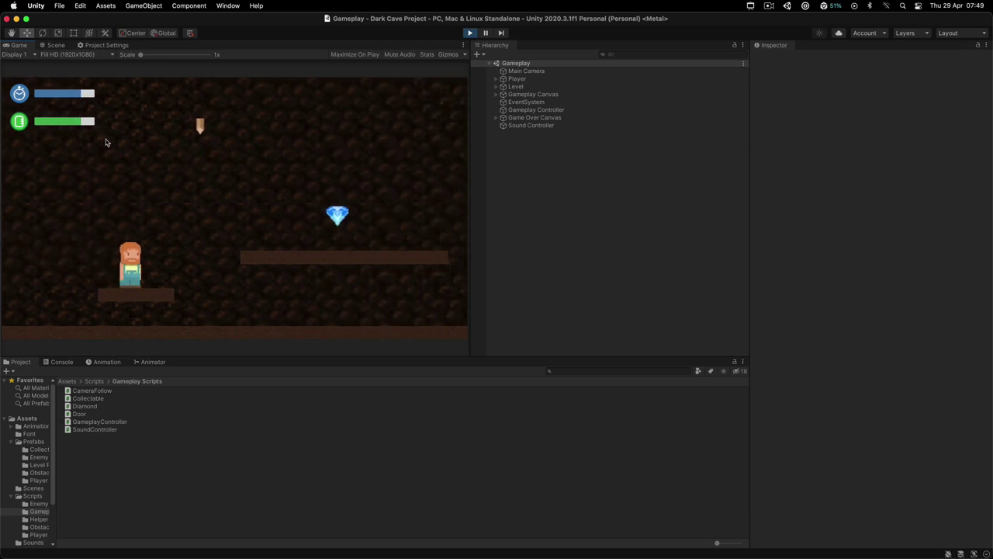
key(space)
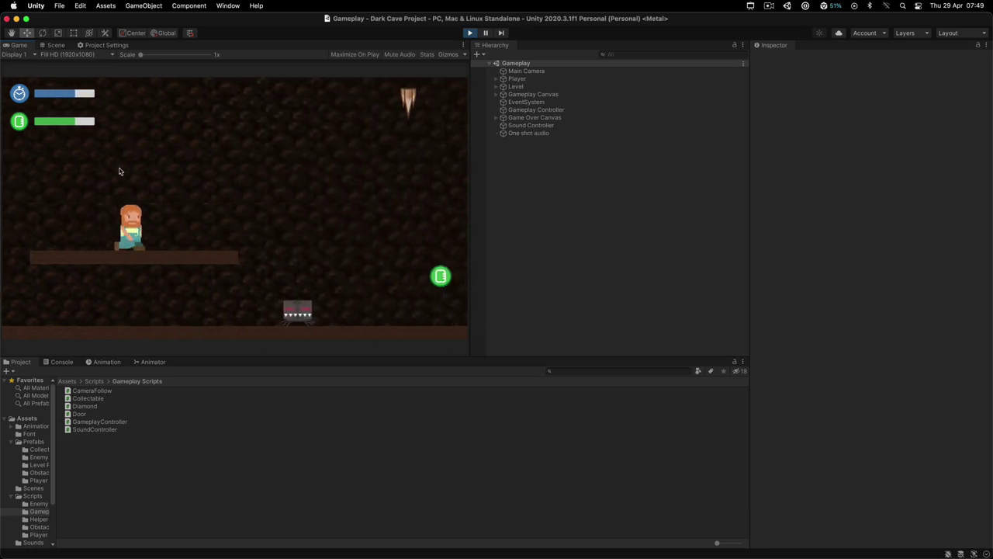
key(Right)
key(space)
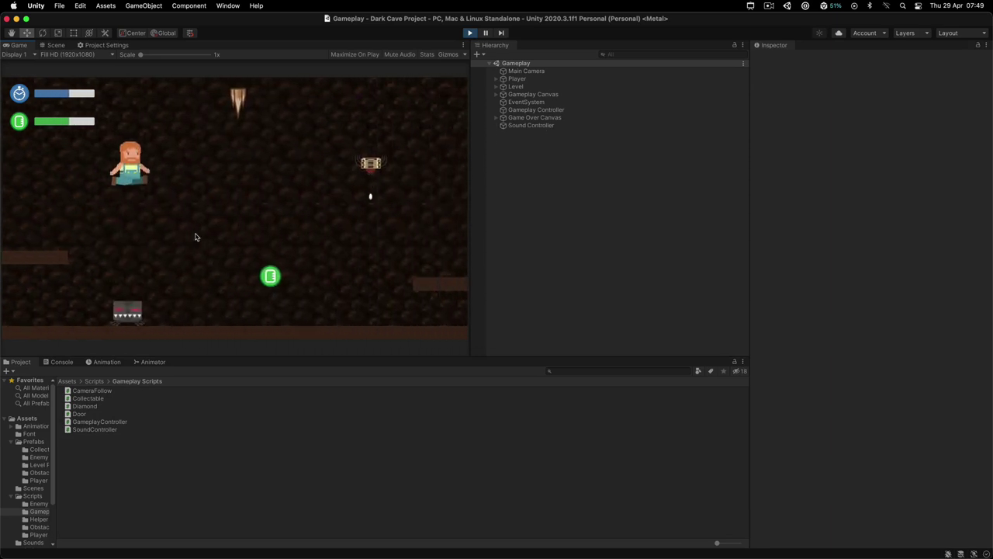
Collect the green air pickup, let the time countdown run out, and try the level once more before exiting play mode
key(Left)
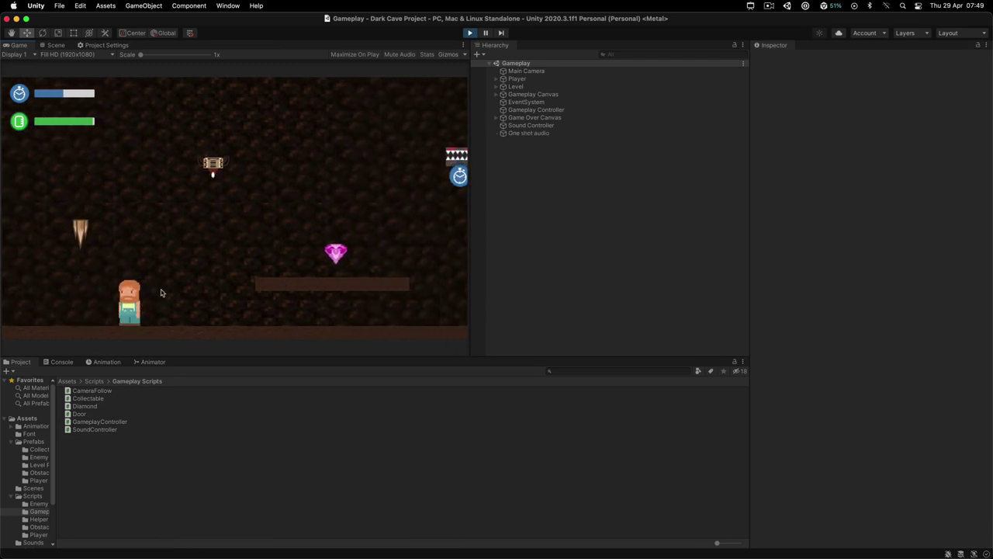
key(Right)
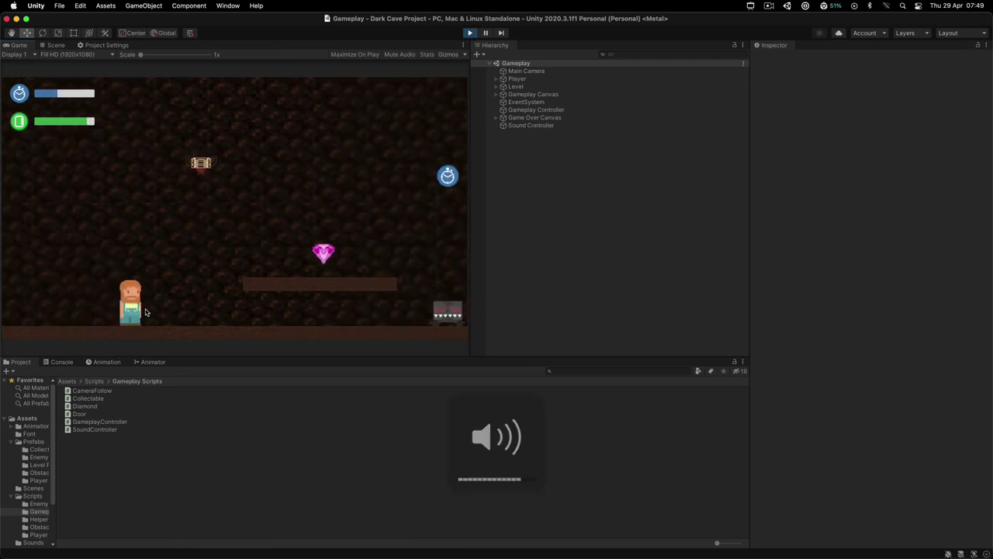
key(Right)
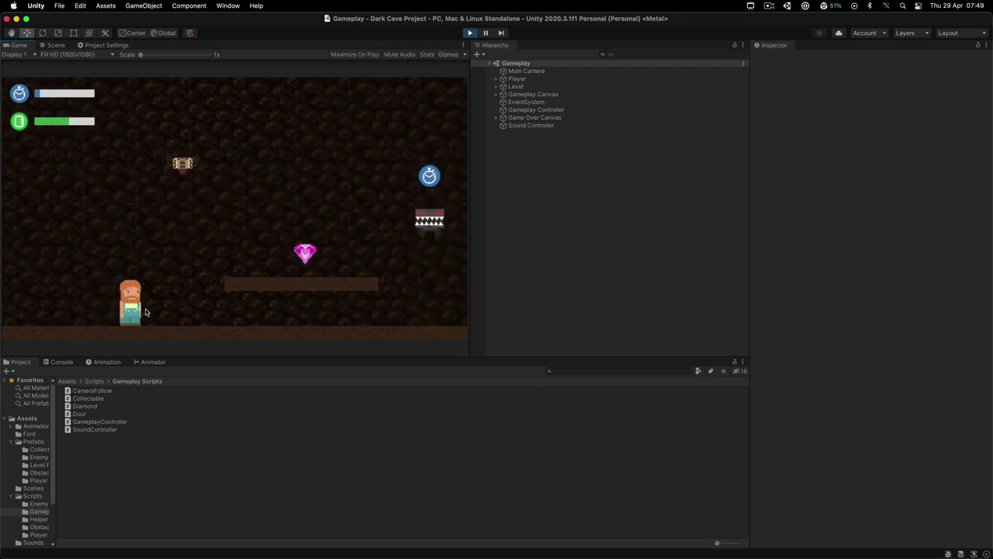
key(XF86AudioLowerVolume)
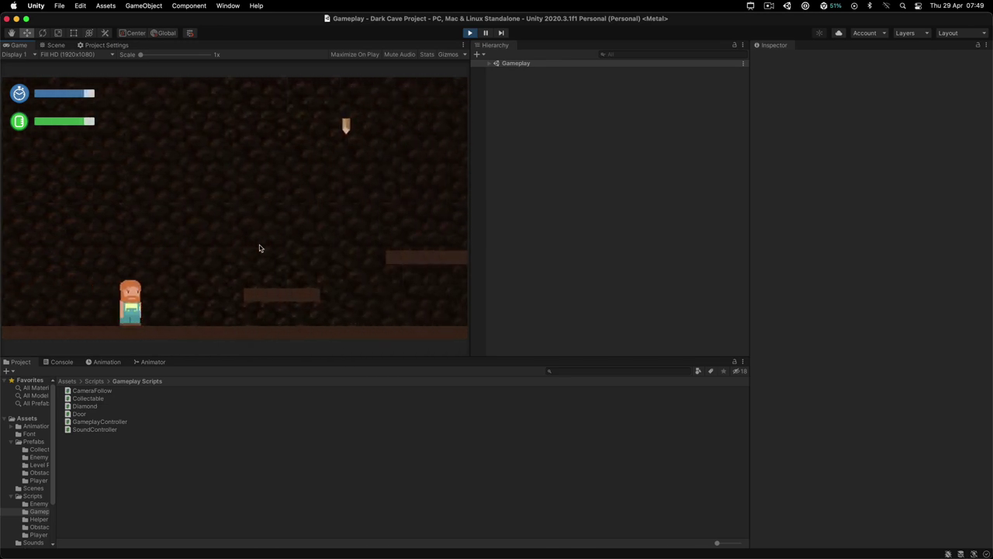
key(space)
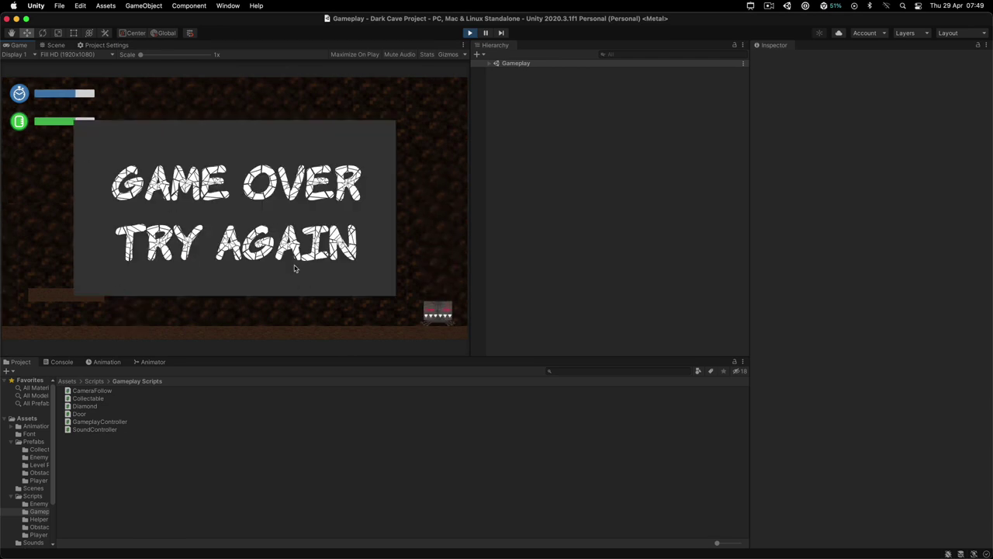
click(471, 33)
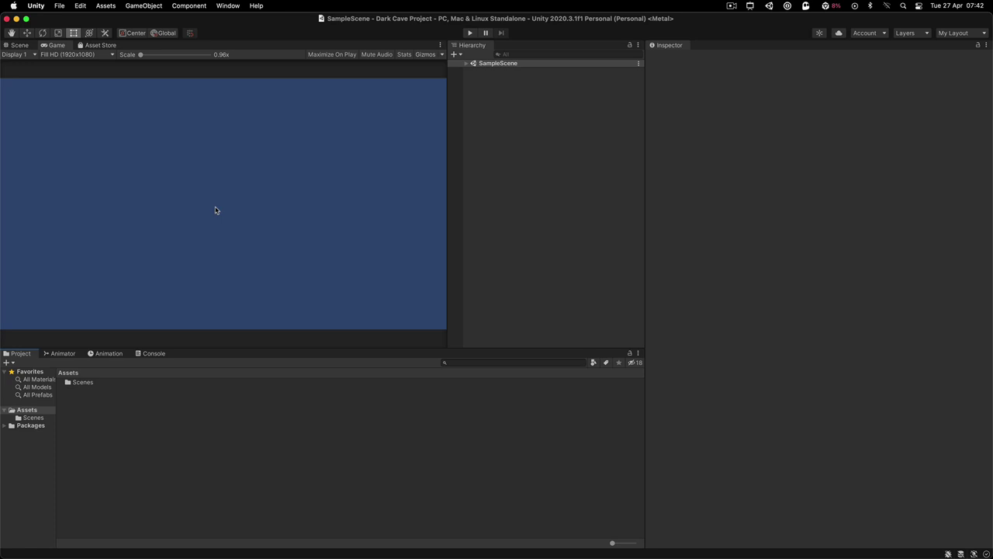
Rename the SampleScene asset in the Scenes folder to Gameplay and reload the open scene
double_click(91, 383)
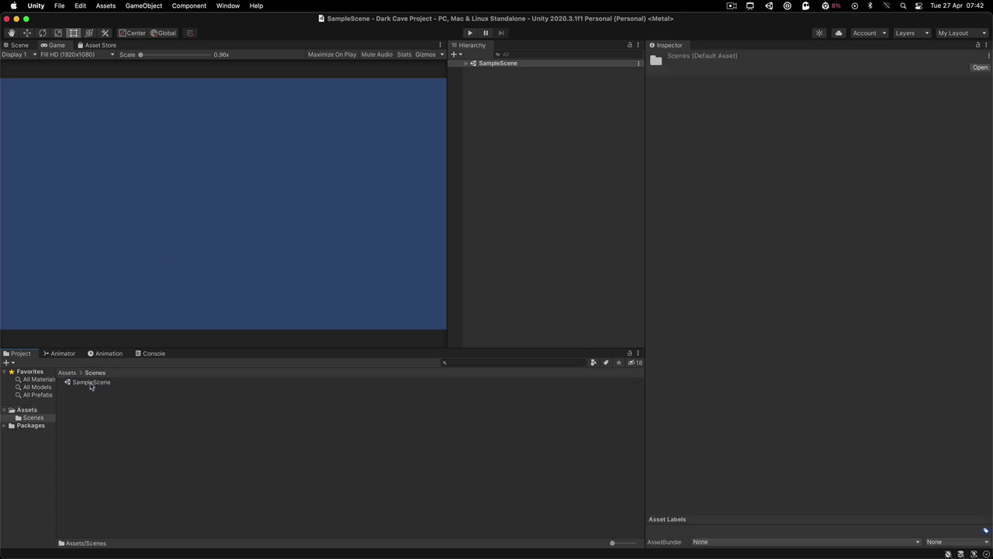
click(91, 382)
text(Gameplay)
key(Return)
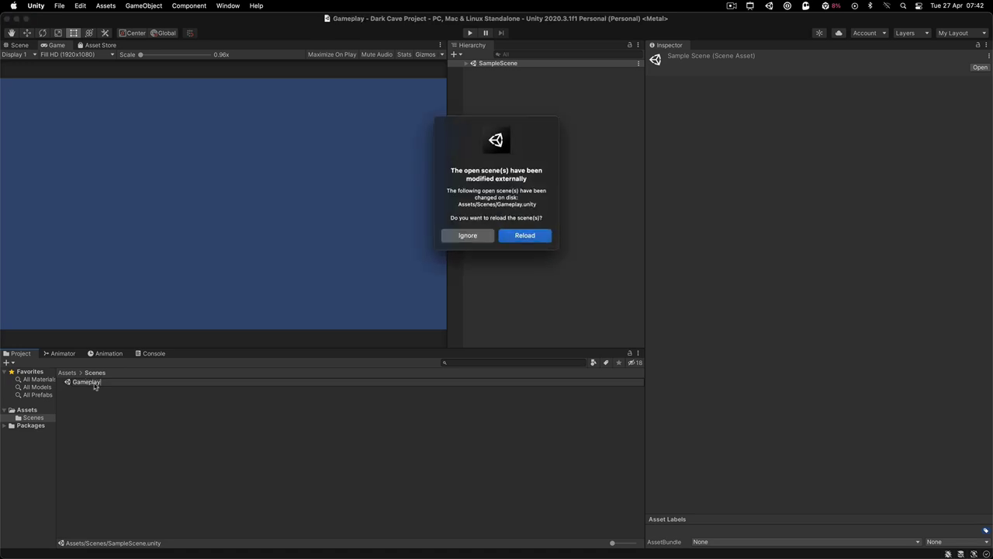
click(516, 234)
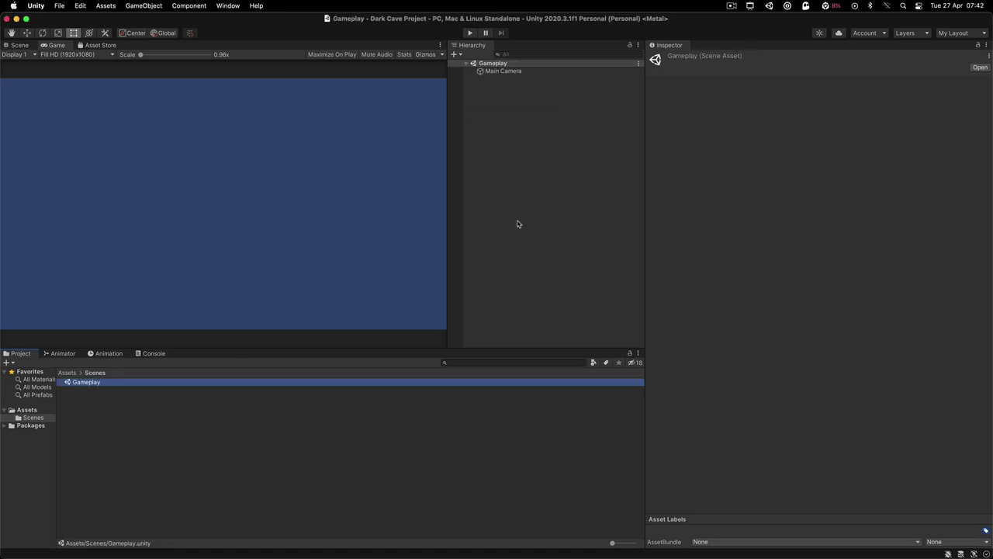
Import the Font and Sprites folders from Dark Cave Assets in Finder into the project's Assets folder, and close the Finder window
key(super+Tab)
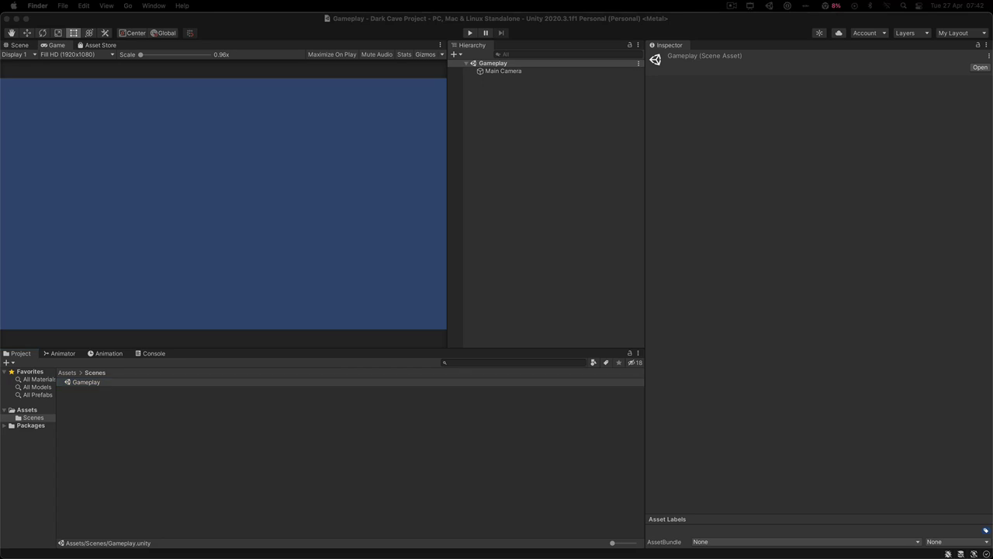
drag(233, 124, 394, 172)
key(super+a)
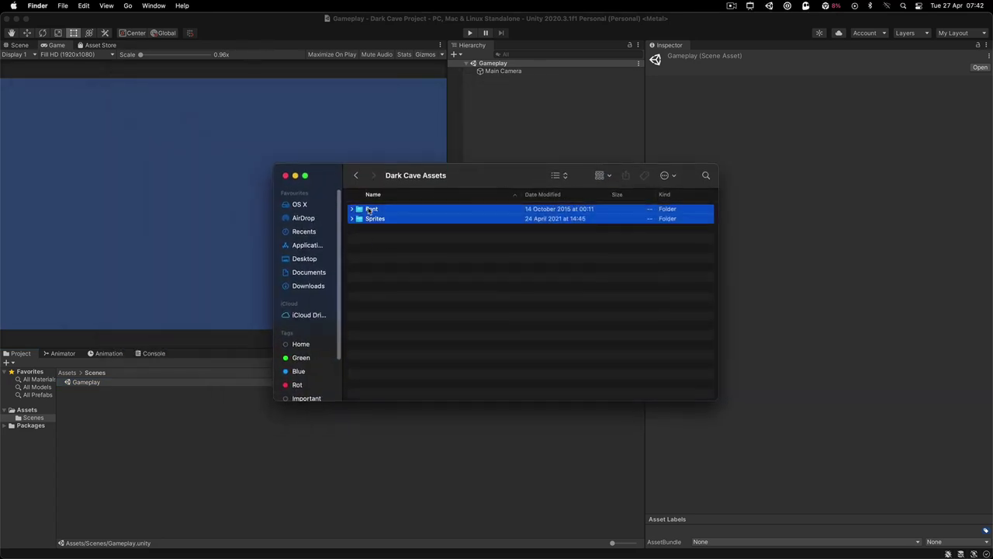
click(396, 244)
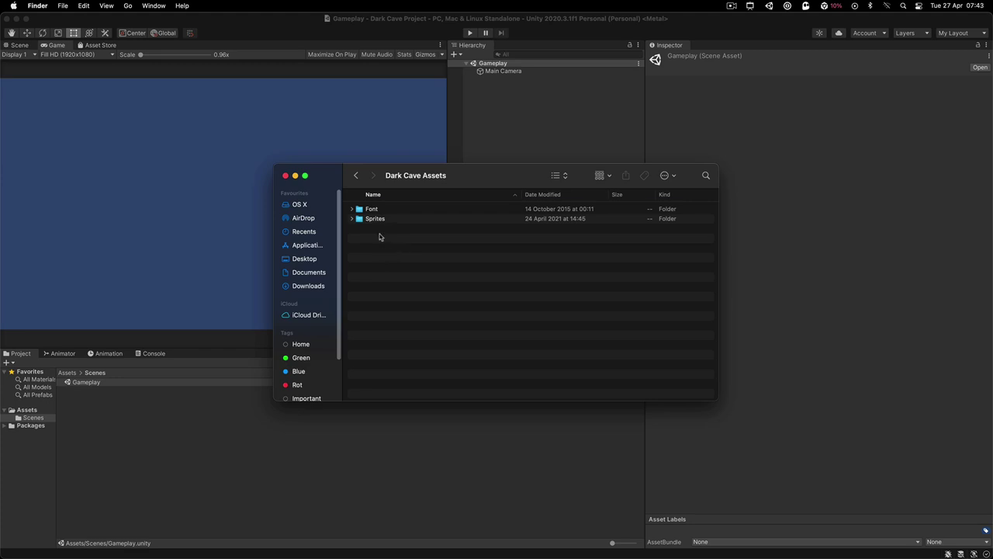
key(super+a)
drag(359, 214, 161, 387)
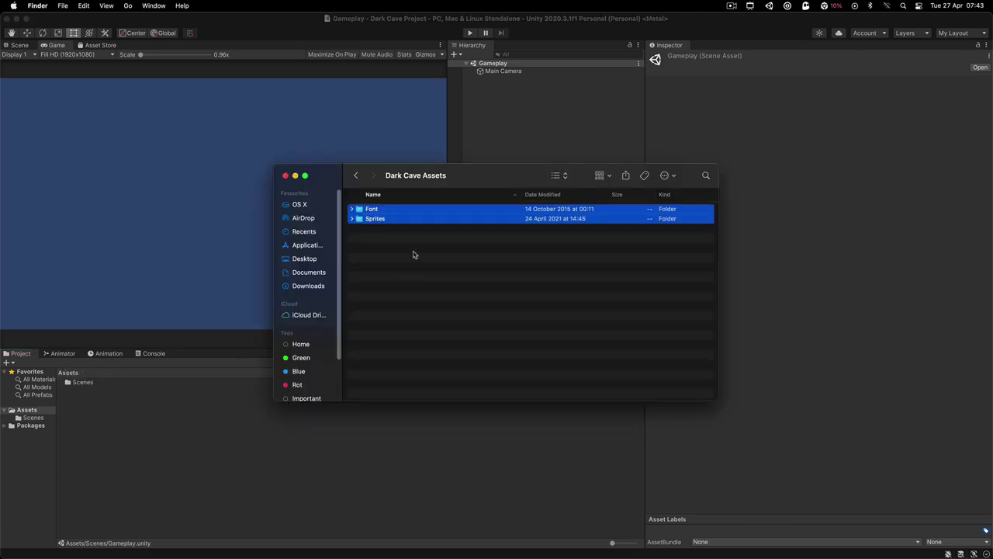
drag(370, 220, 98, 437)
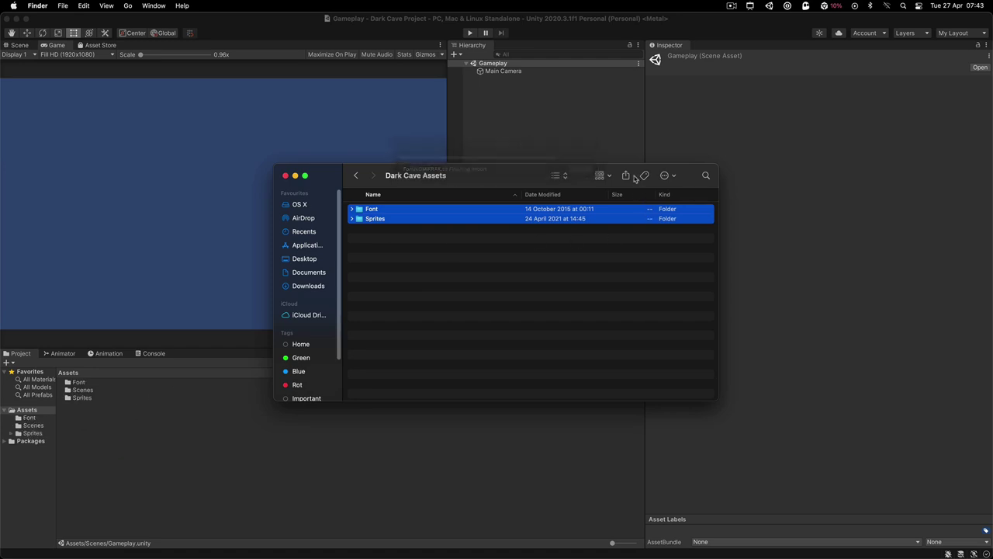
key(super+w)
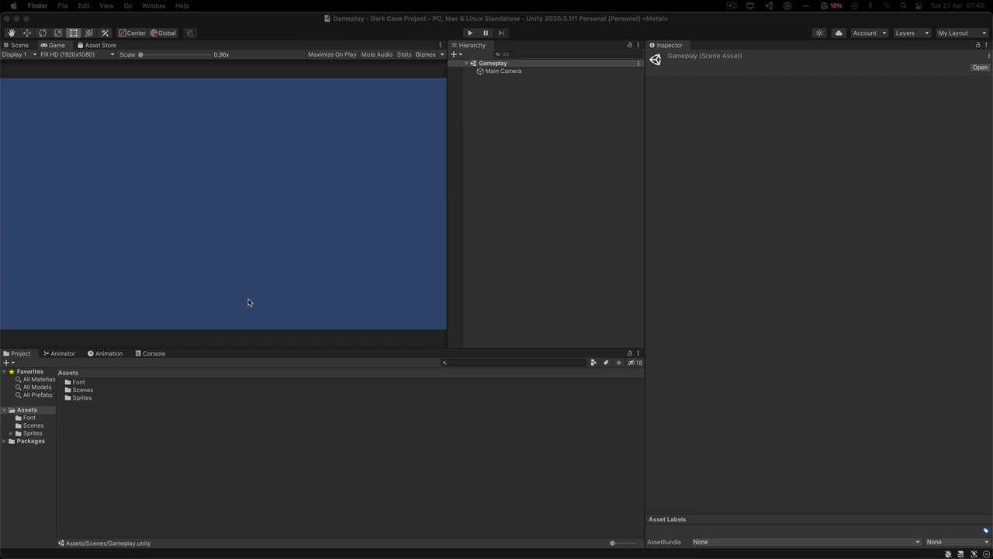
Open the Game Sprites folder inside Sprites, enlarge the Project area, and view the Player sprite sheet
click(81, 397)
double_click(81, 397)
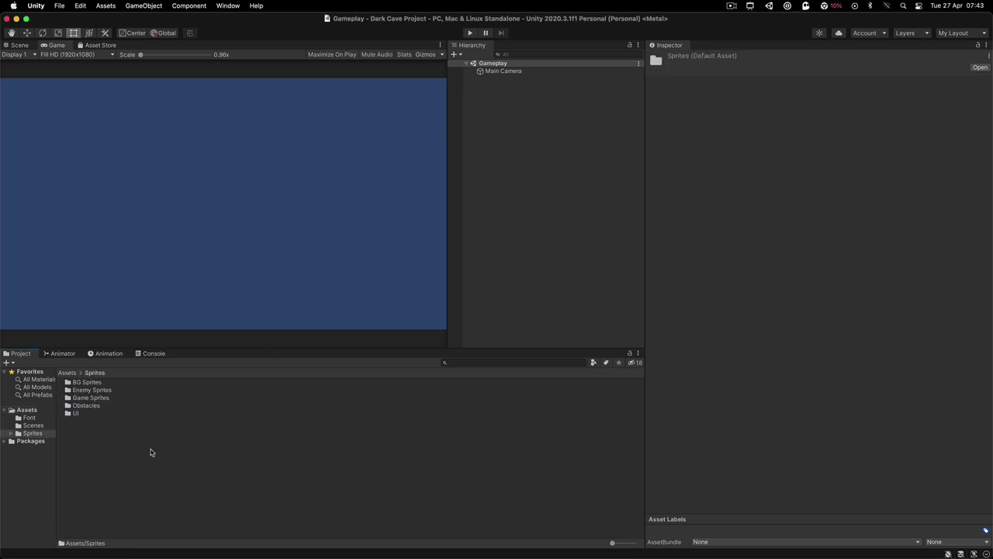
double_click(91, 397)
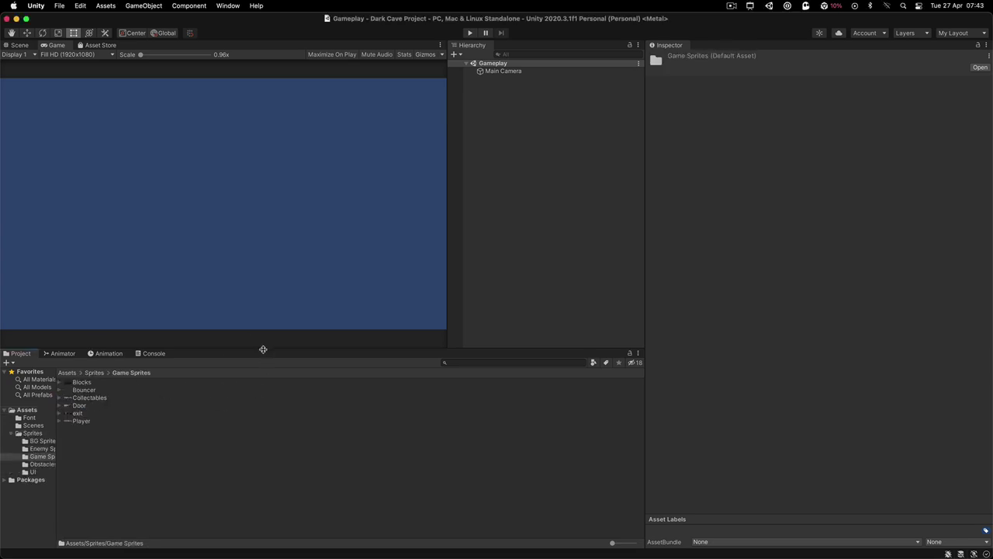
drag(263, 346, 264, 318)
click(112, 392)
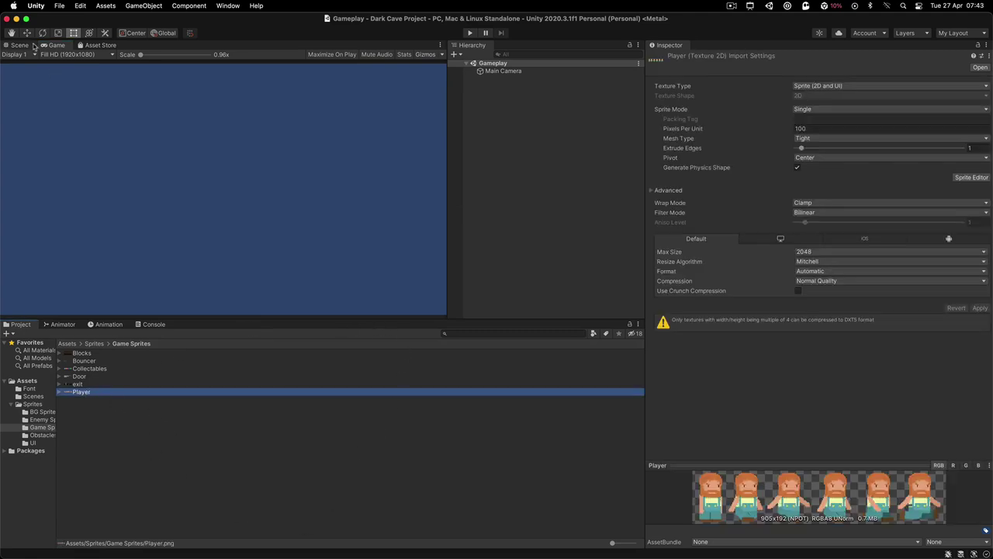
Set the Blocks texture's Sprite Mode to Multiple and examine the ground pieces in its enlarged preview
click(81, 353)
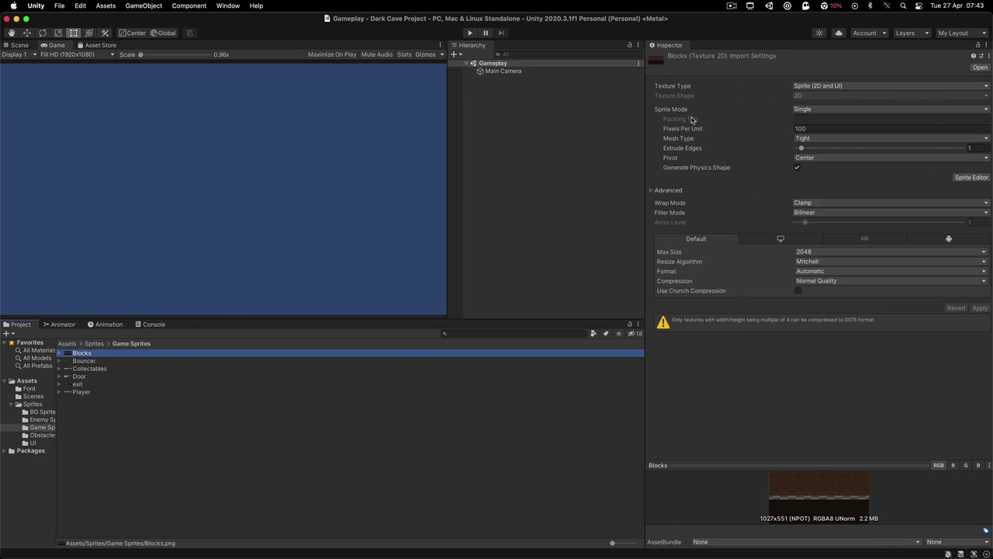
click(821, 112)
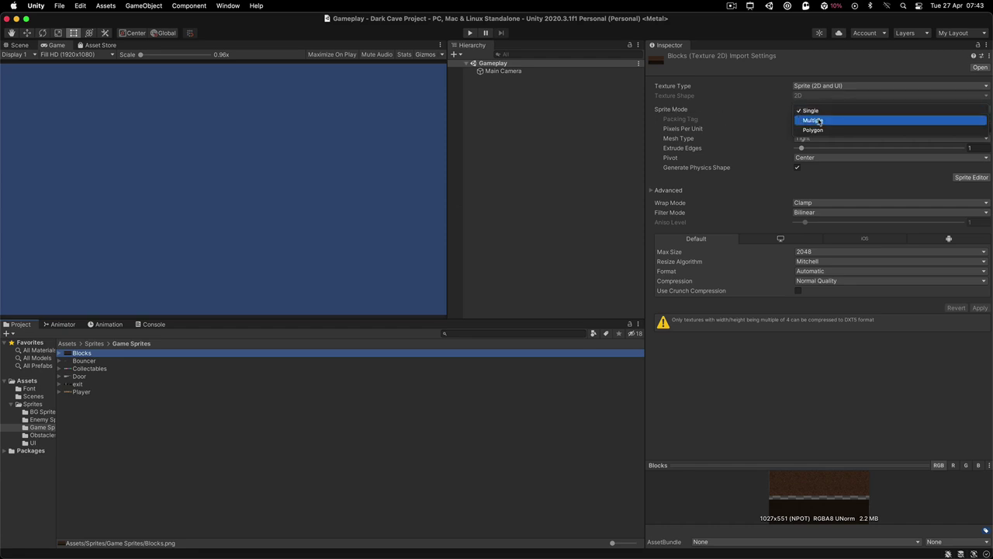
click(813, 121)
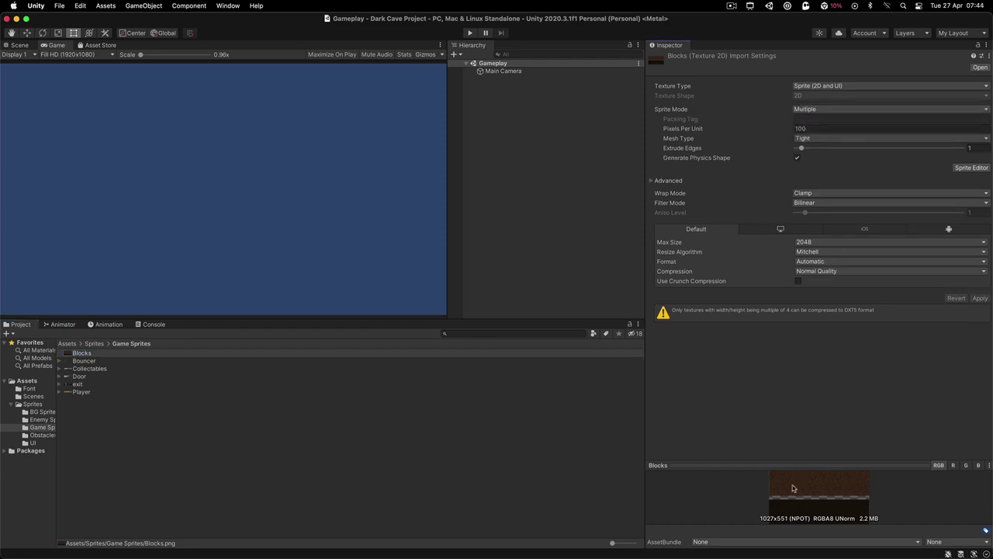
drag(793, 465, 799, 180)
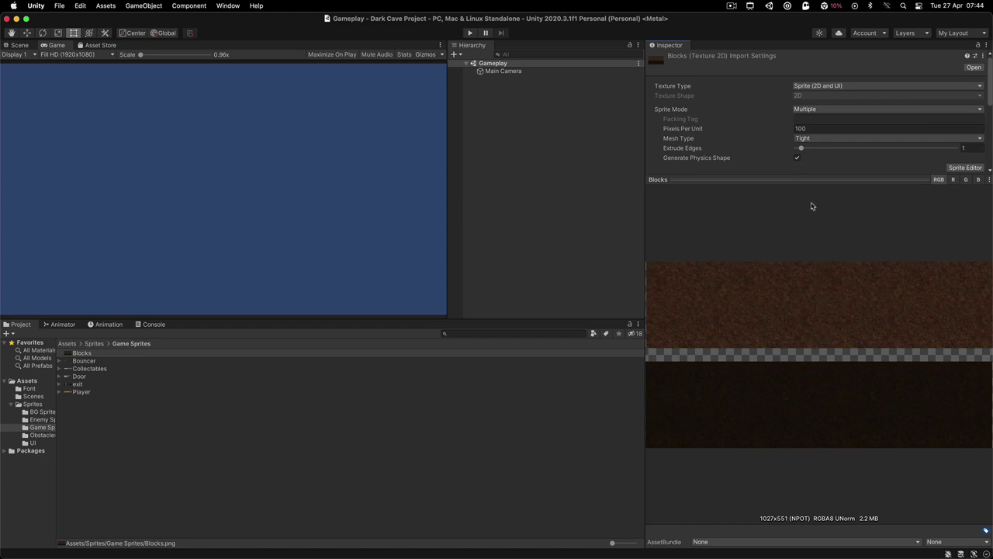
drag(806, 180, 979, 376)
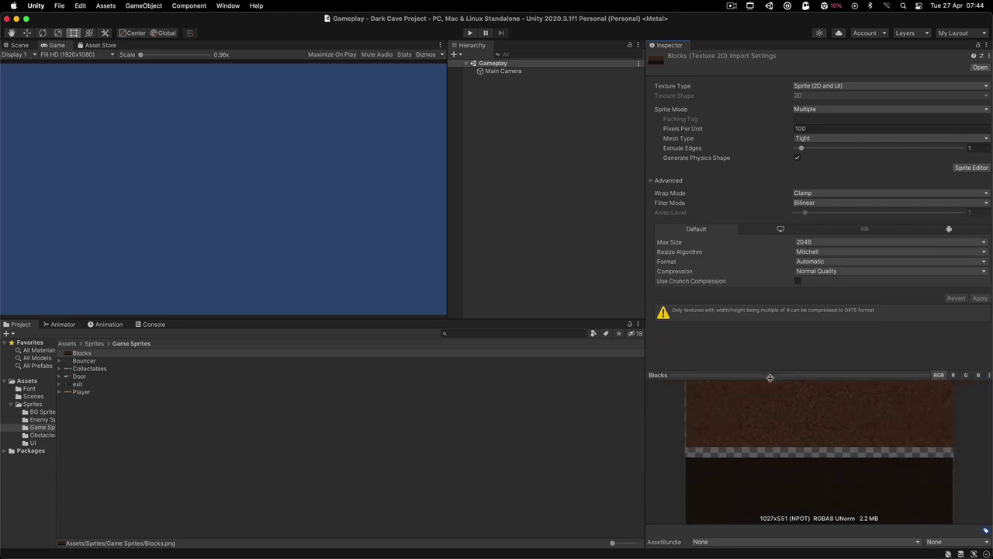
Slice the Blocks texture in the Sprite Editor with Automatic type, Center pivot and the Delete Existing method
click(971, 167)
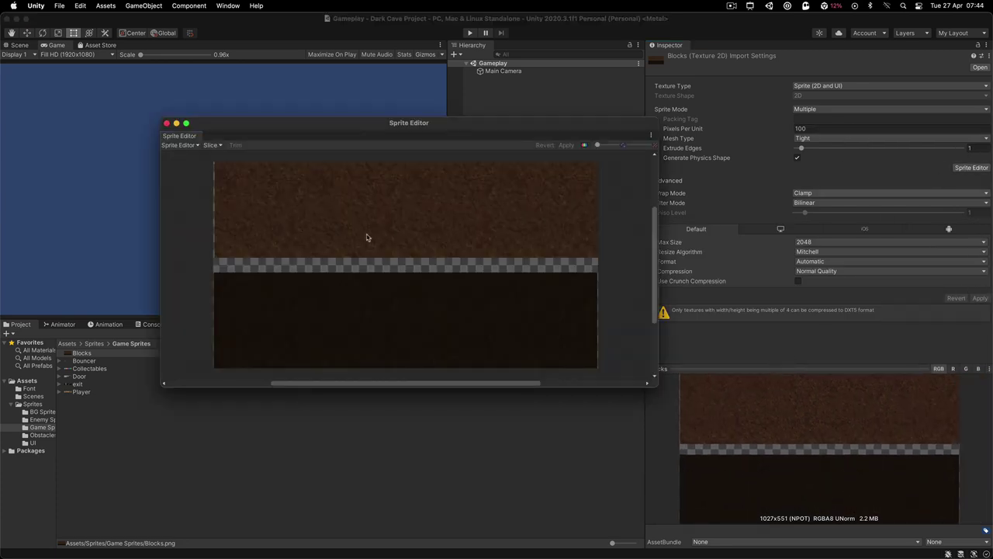
click(210, 145)
click(304, 238)
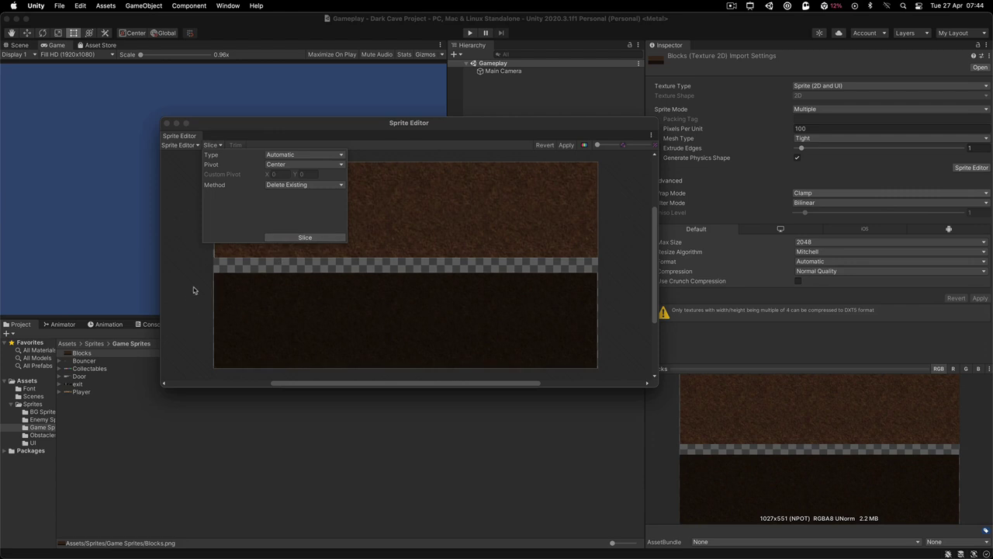
click(272, 291)
Name the brown slice Ground 1 and the dark slice Ground 2, apply the changes, and close the Sprite Editor
click(336, 227)
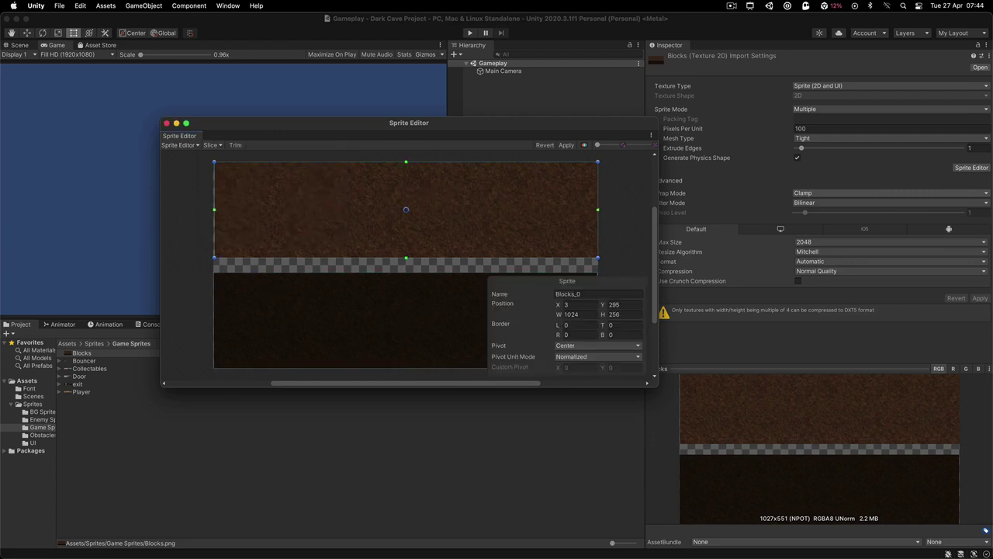
click(600, 293)
double_click(600, 292)
text(Ground 1)
key(Return)
click(430, 301)
click(593, 295)
key(super+a)
text(Ground 1)
click(566, 145)
click(167, 124)
Place the Ground 1 sprite from Blocks in the scene near the lower edge of the camera frame
click(23, 45)
scroll(147, 196, up, 2)
scroll(156, 206, up, 2)
click(60, 353)
drag(77, 361, 208, 234)
scroll(204, 241, down, 1)
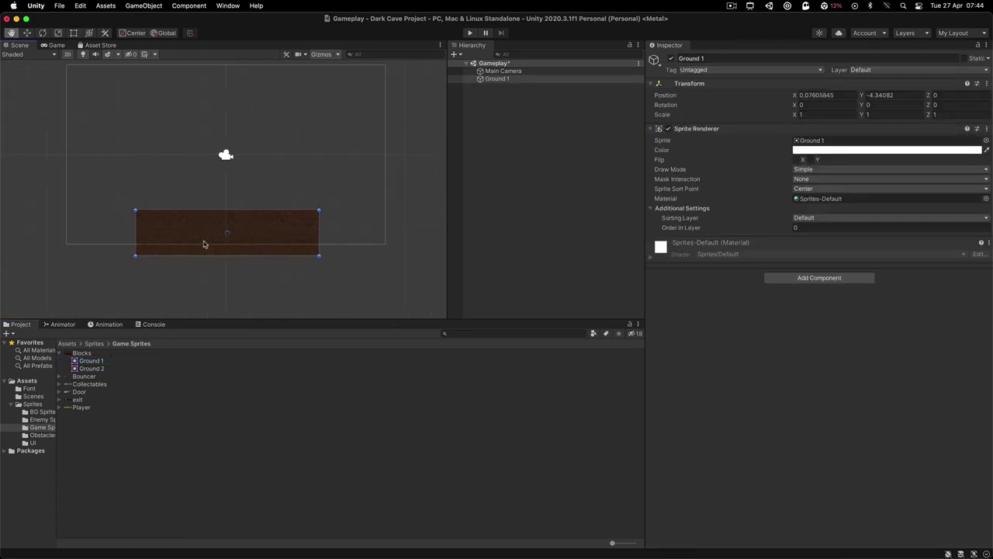
Add a Box Collider 2D component to Ground 1
click(820, 278)
text(box)
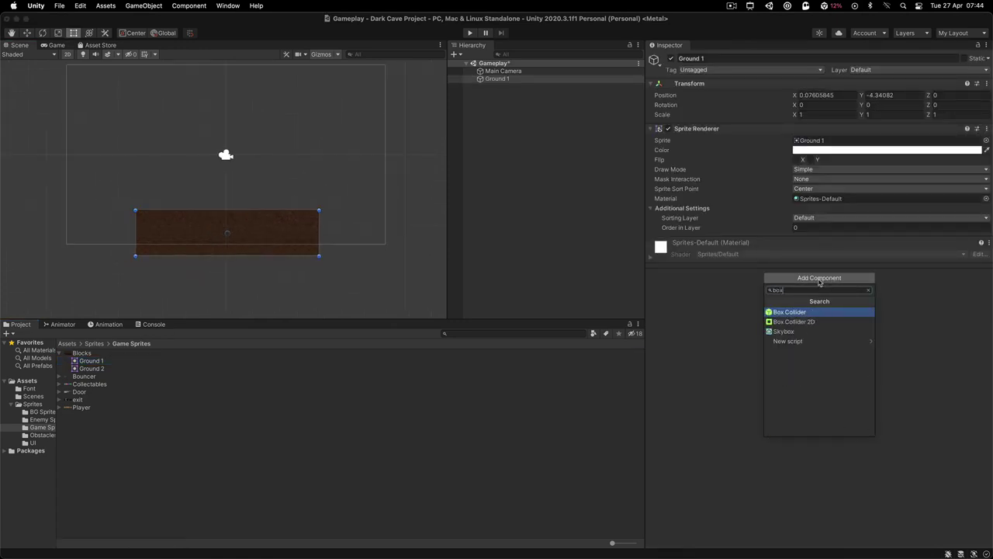
click(807, 322)
Stretch Ground 1 to about 1.8 X scale, flatten it to 0.349 Y scale, move it to Y -4.88, and save the scene
scroll(178, 241, up, 2)
key(w)
key(t)
drag(108, 225, 14, 225)
drag(342, 217, 439, 218)
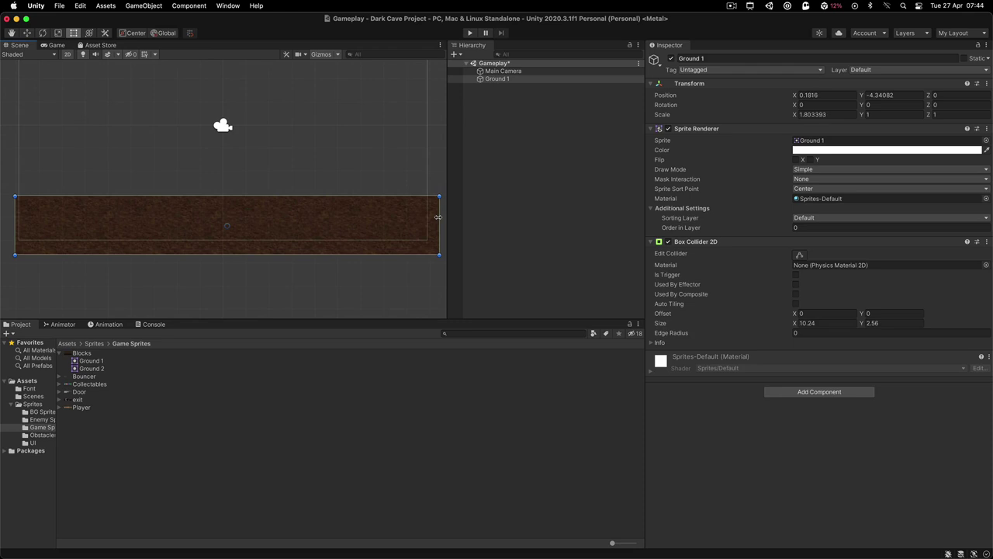
drag(267, 196, 230, 203)
key(w)
key(super+s)
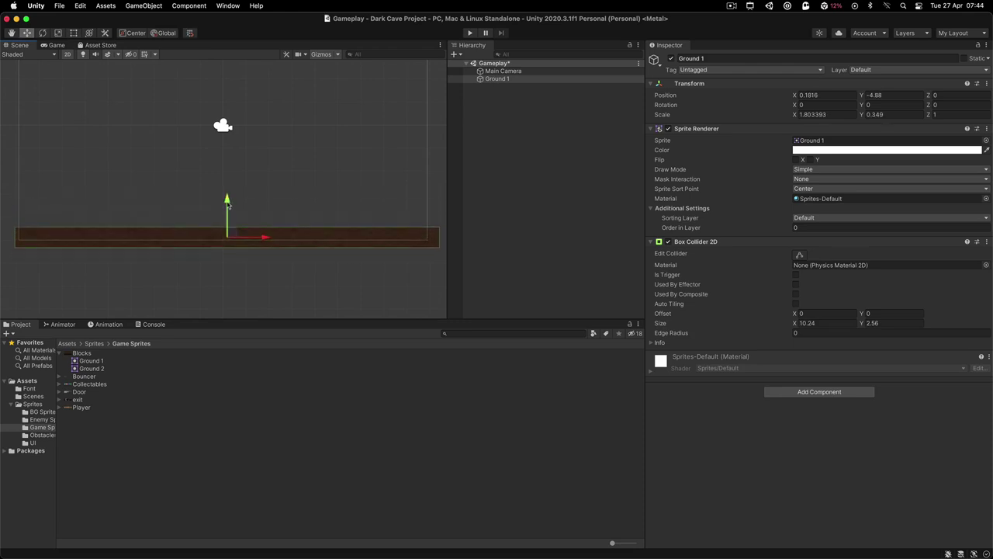
Set Ground 1's X position to 0, save the scene, and check the ground in the Game view
click(835, 95)
text(0)
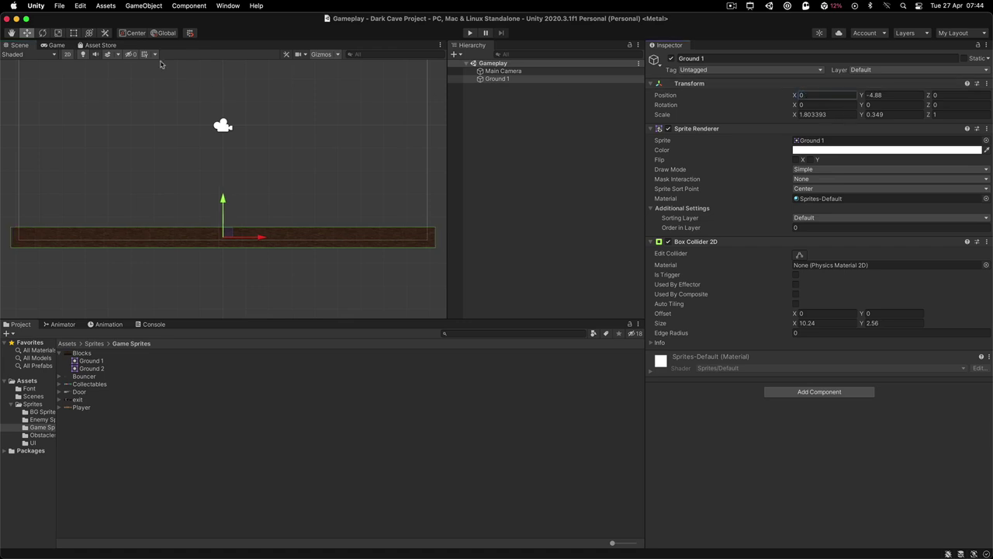
click(53, 45)
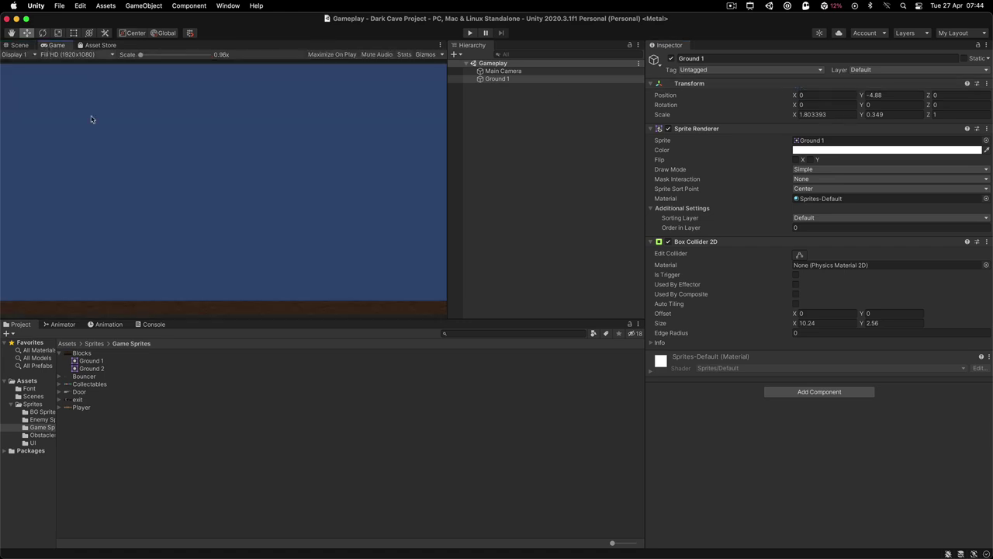
click(22, 47)
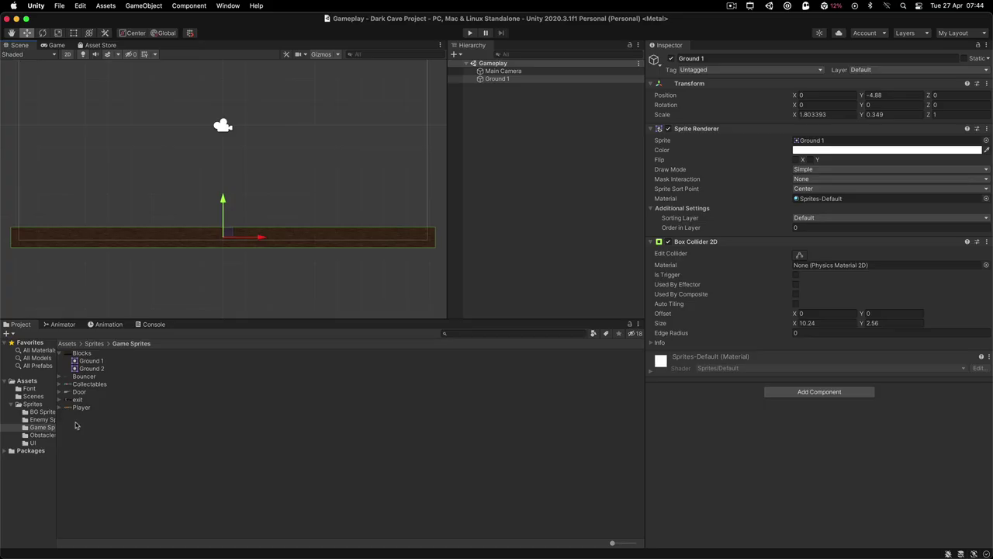
Set the Player texture's Sprite Mode to Multiple, apply it, and slice the sheet automatically in the Sprite Editor
click(77, 408)
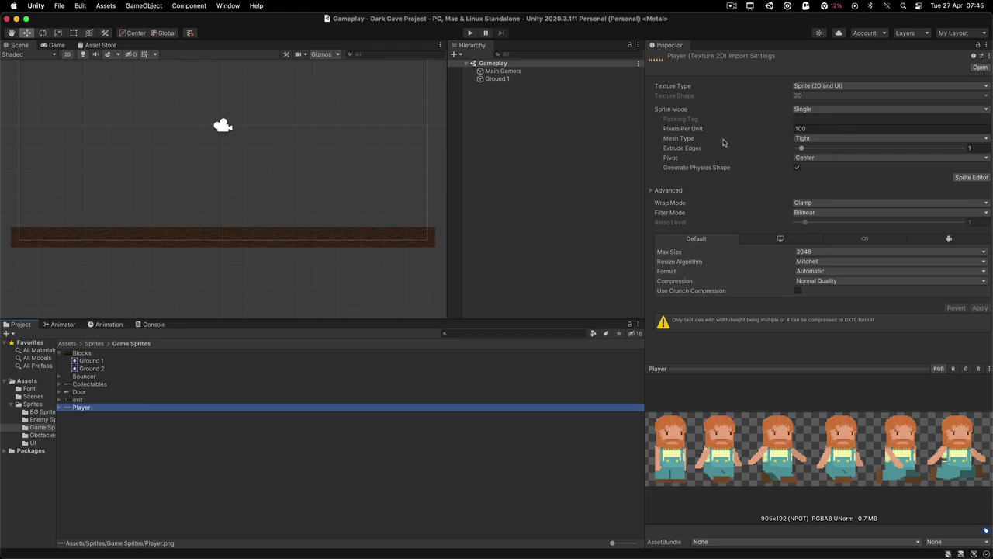
click(834, 113)
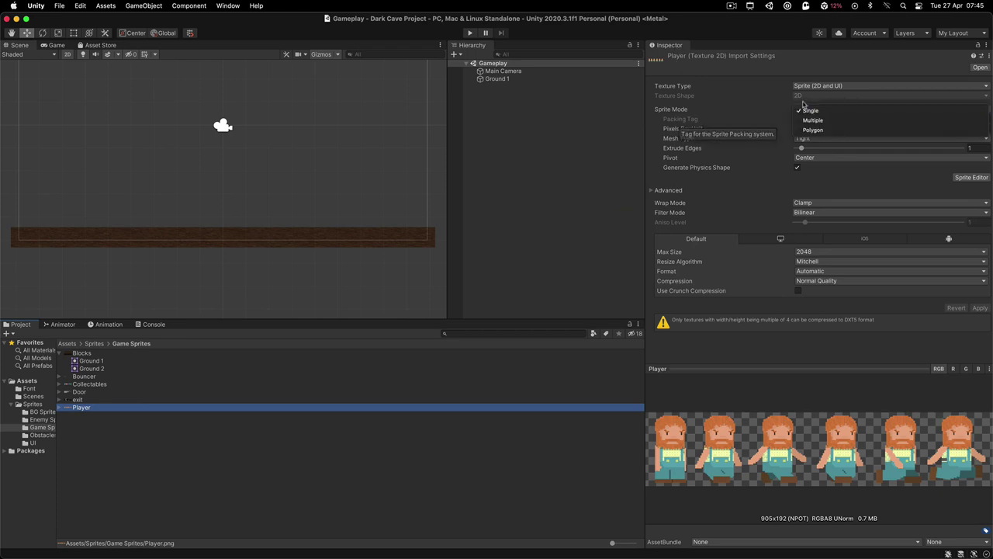
click(811, 118)
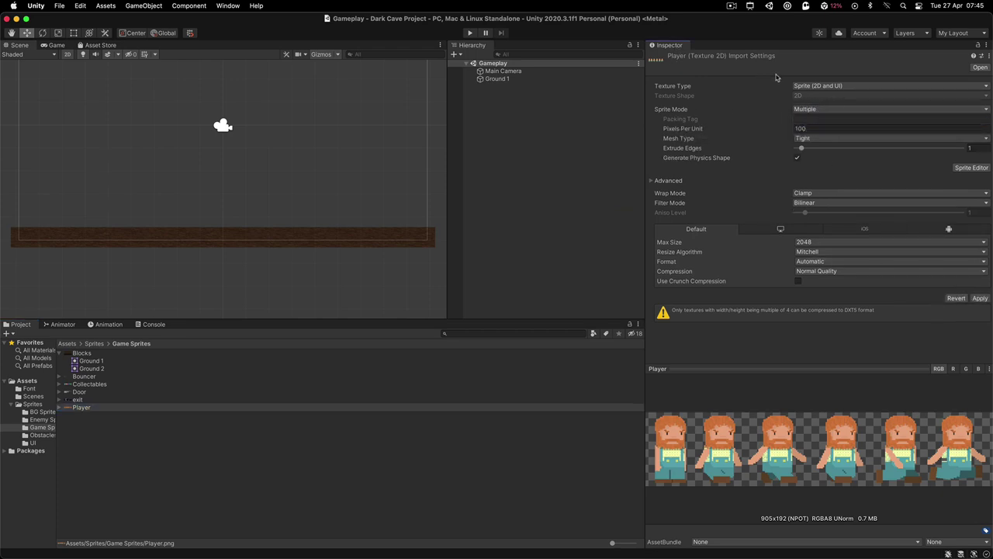
click(980, 299)
click(971, 168)
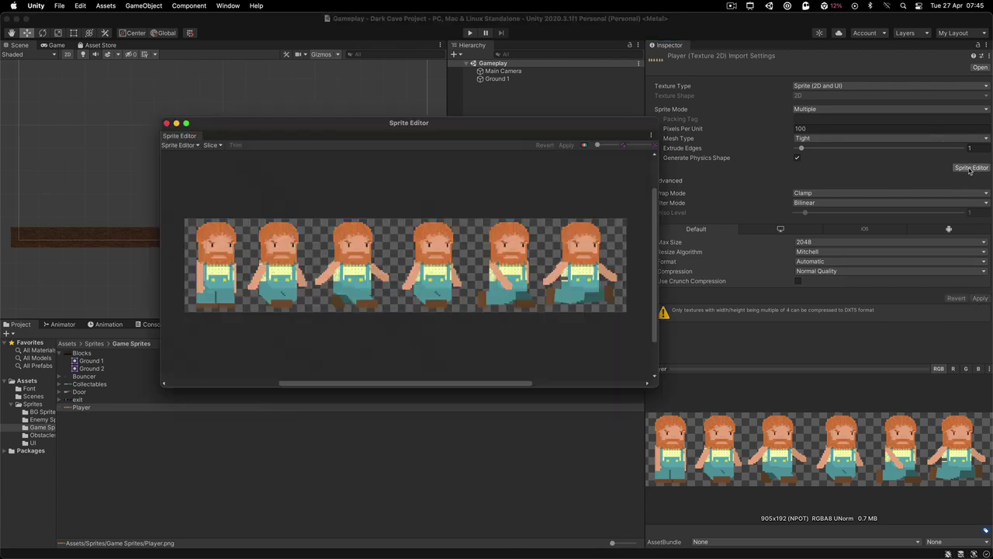
click(211, 145)
click(295, 239)
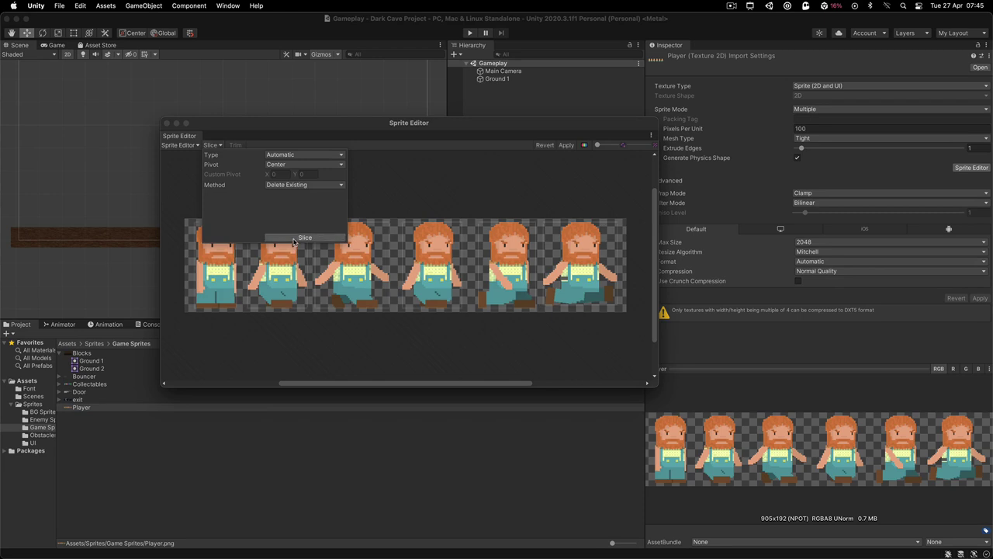
click(451, 179)
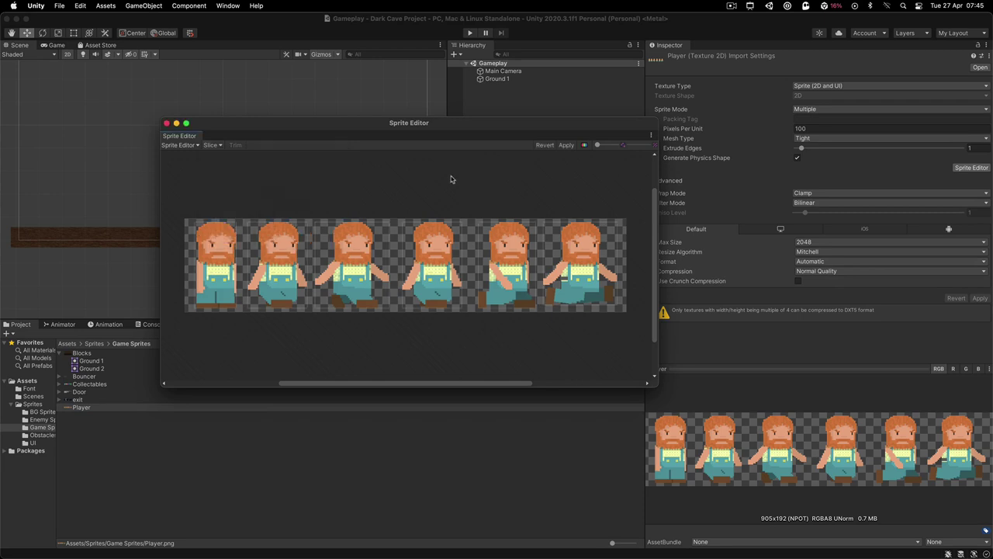
Try to rename the first player slice as an Idle frame
click(221, 240)
click(582, 295)
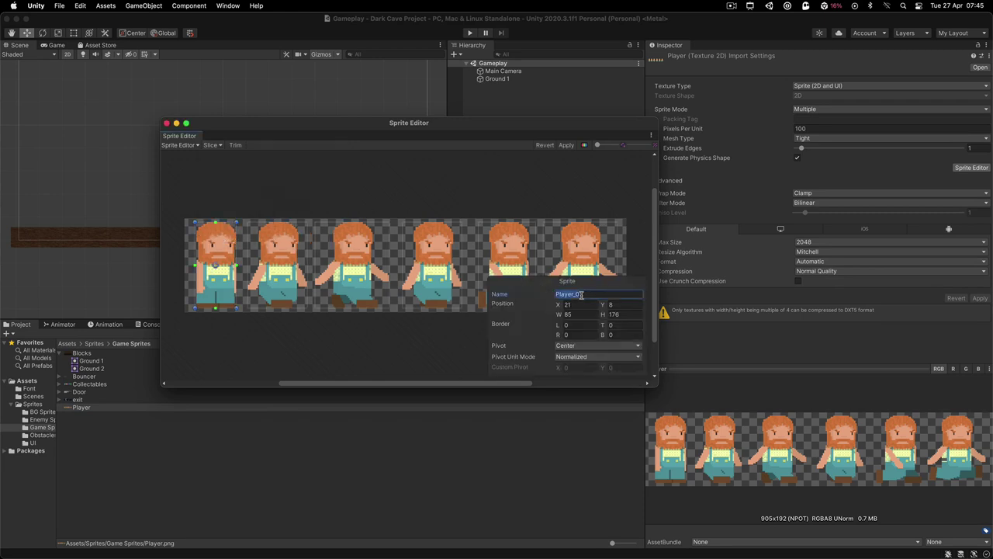
key(BackSpace)
text(Idle)
key(BackSpace)
click(489, 175)
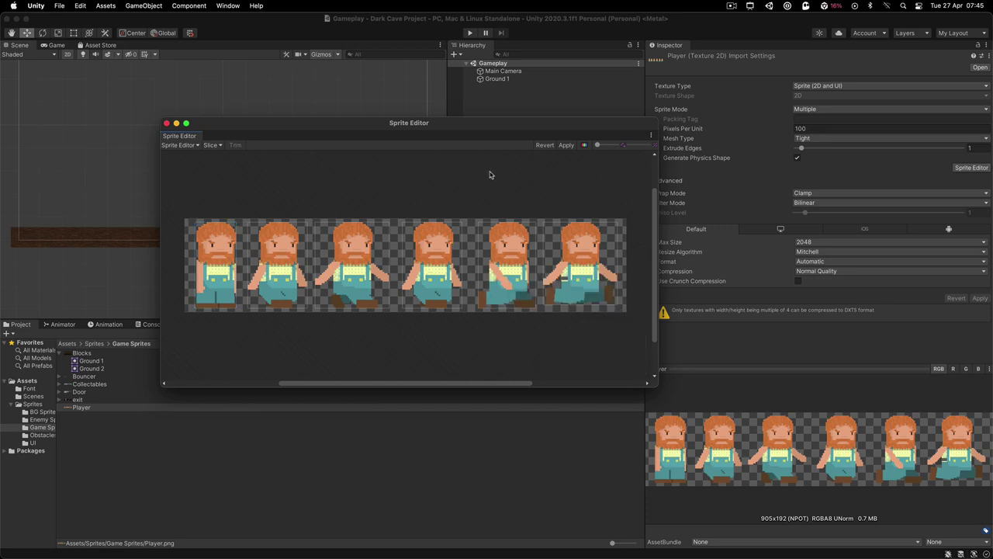
Slice the Player sheet again with the Automatic type, apply the slices, close the Sprite Editor, and expand Player in the project
click(210, 145)
click(307, 237)
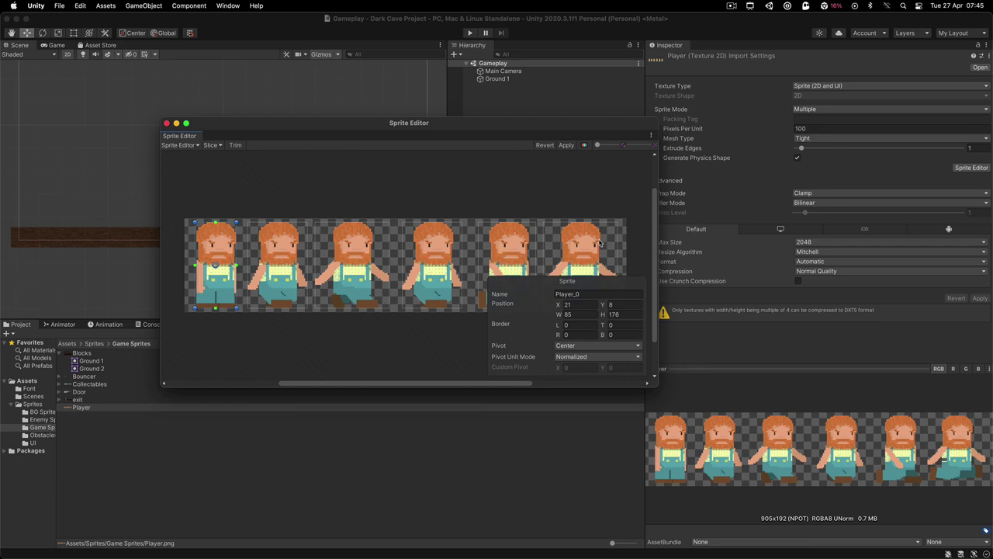
click(531, 187)
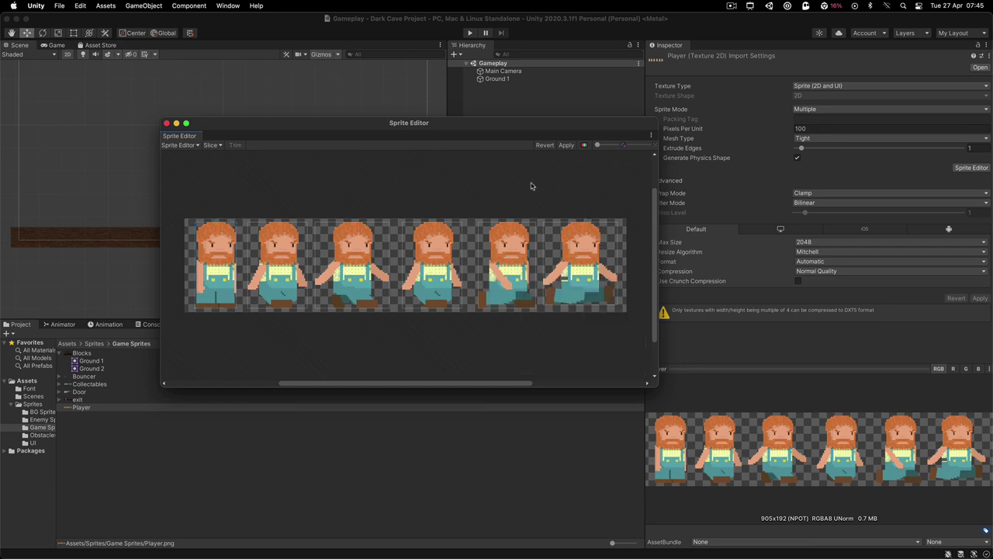
click(568, 145)
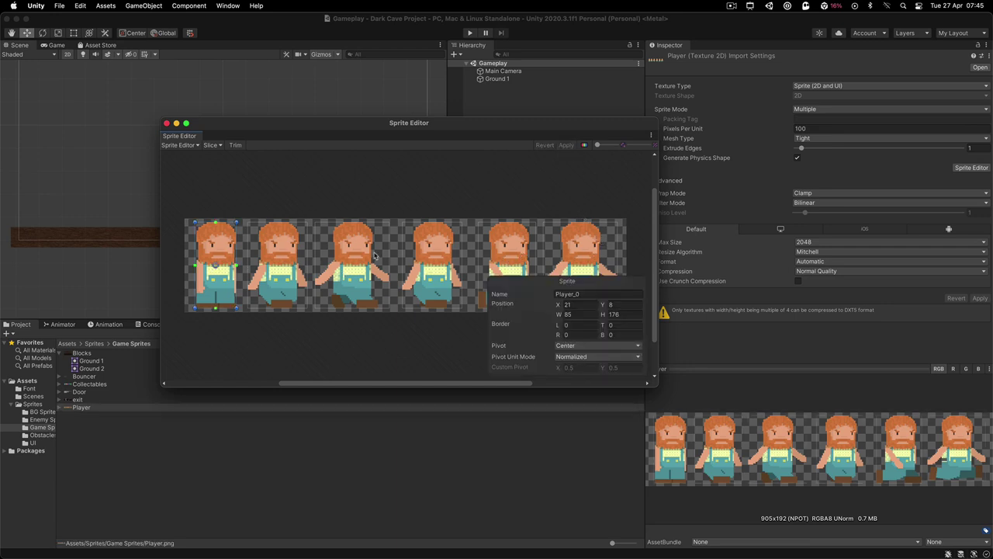
click(165, 124)
click(61, 407)
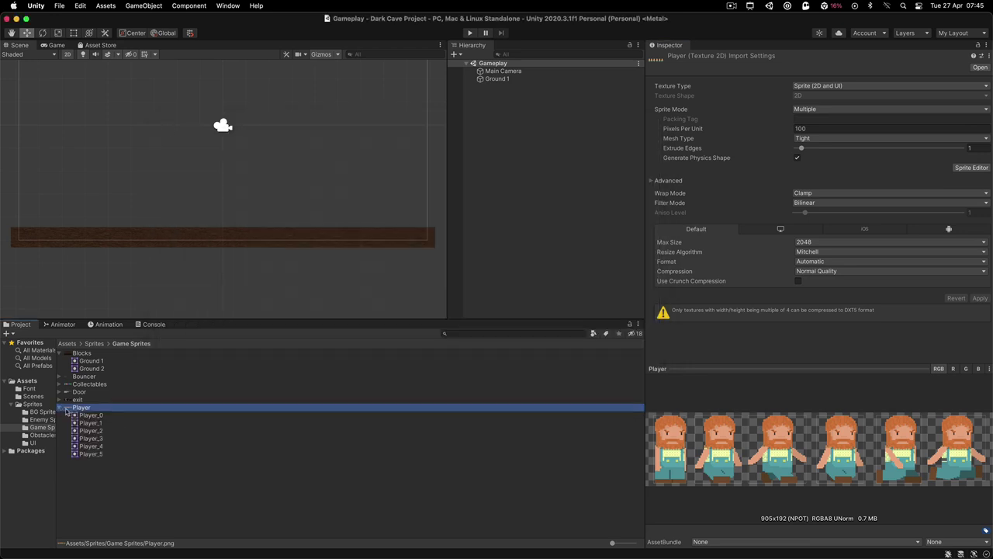
Place only the single Player_0 sprite above the ground, at about X -2.00, Y -3.13, without creating an animation
drag(84, 410, 129, 205)
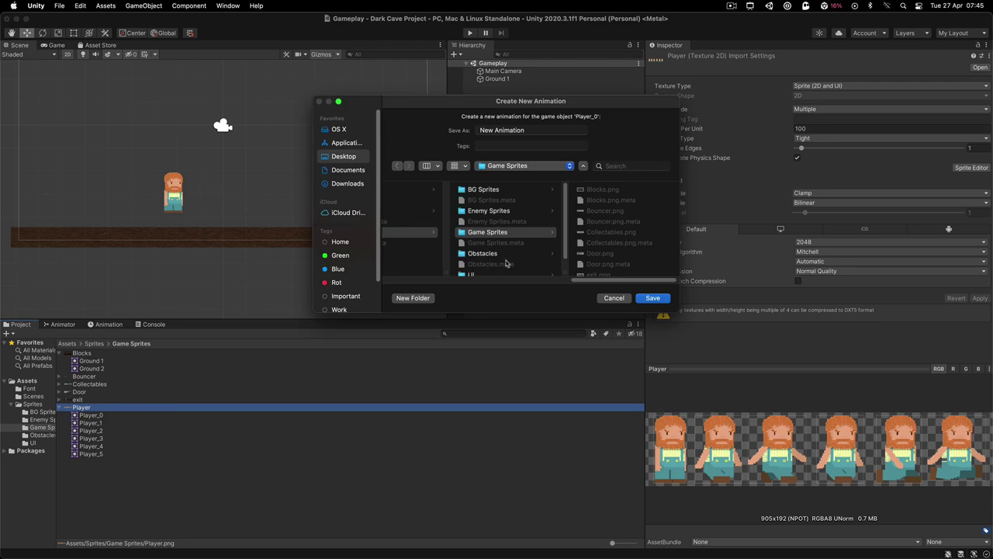
click(613, 299)
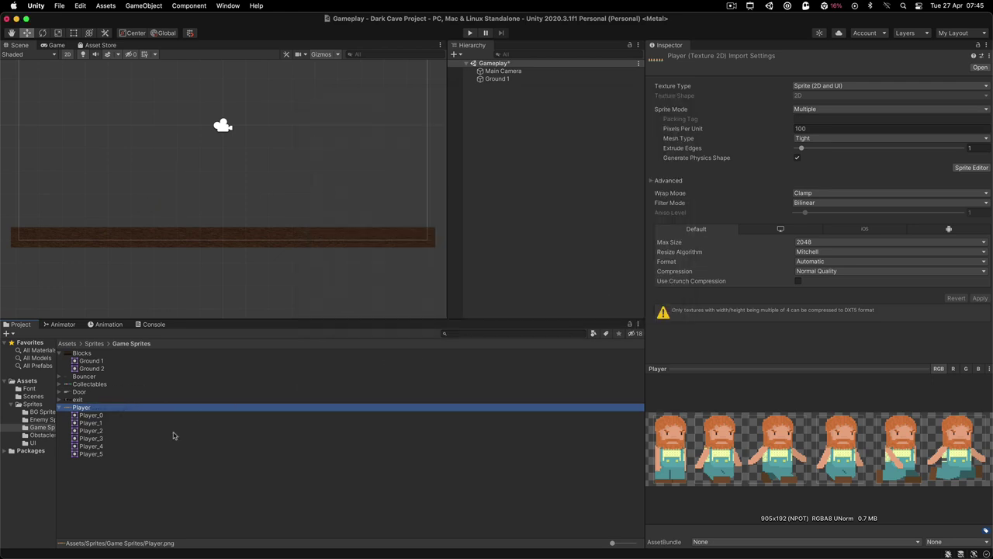
click(122, 415)
drag(100, 415, 157, 198)
scroll(232, 225, up, 3)
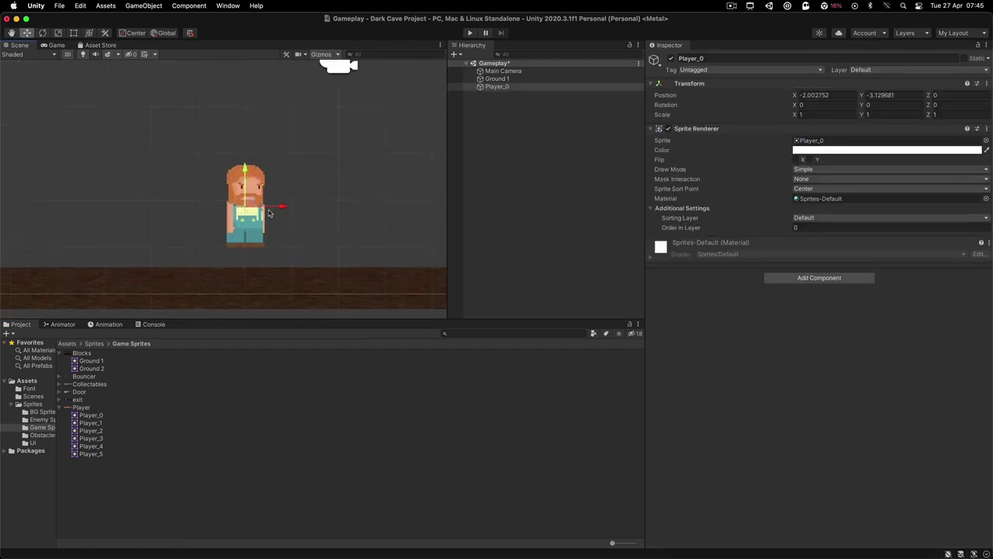
Rename the Player_0 object in the scene as Player and save the scene
click(501, 88)
key(Return)
key(Right)
key(BackSpace)
key(BackSpace)
key(Return)
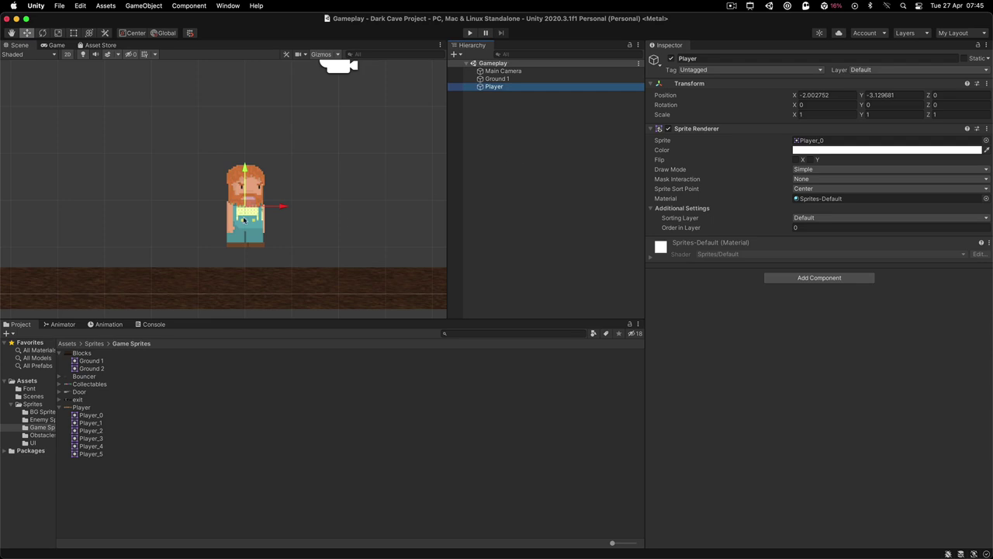
scroll(273, 224, up, 2)
scroll(250, 193, down, 5)
scroll(260, 193, up, 4)
scroll(266, 190, down, 6)
scroll(266, 187, up, 3)
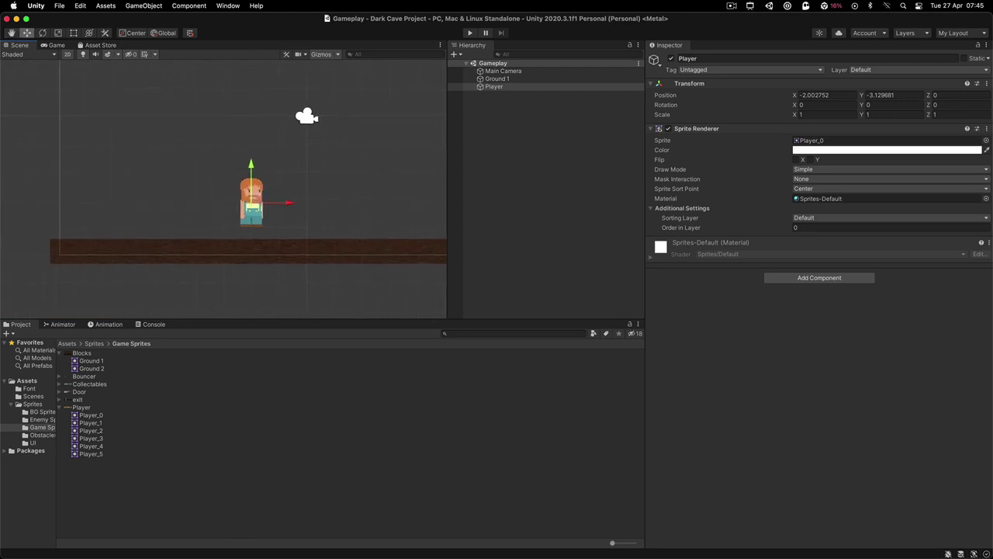
Add an Animator and a Box Collider 2D component to Player
click(788, 278)
text(animat)
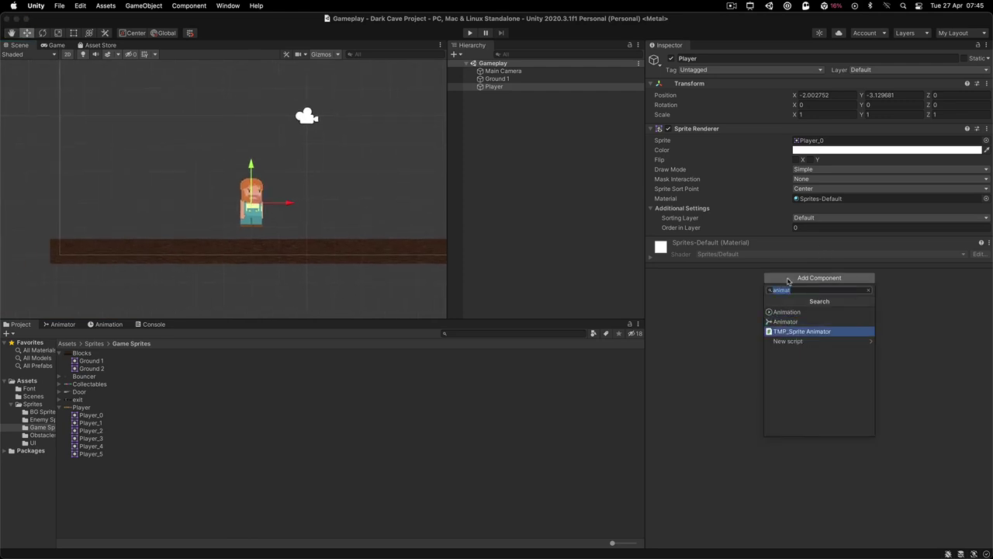
key(Return)
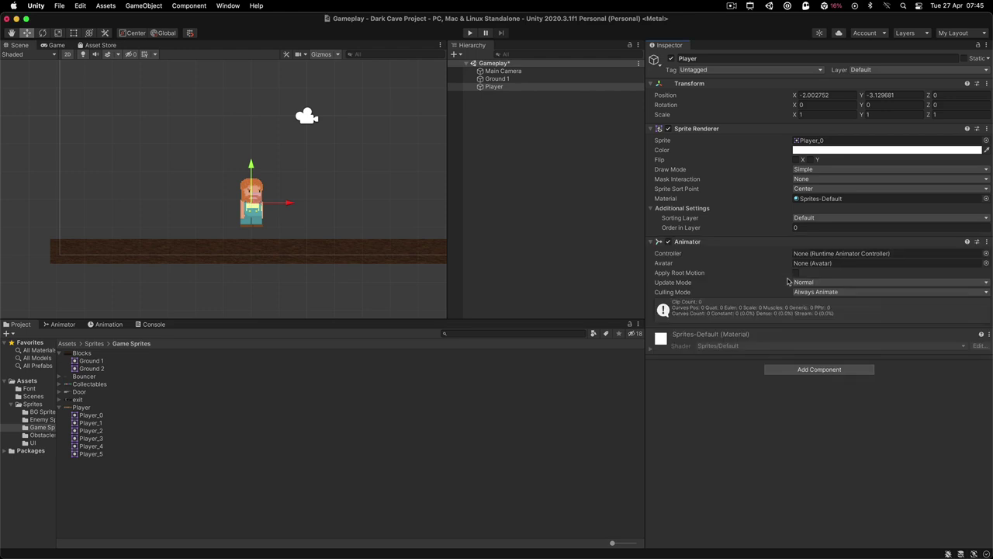
click(837, 371)
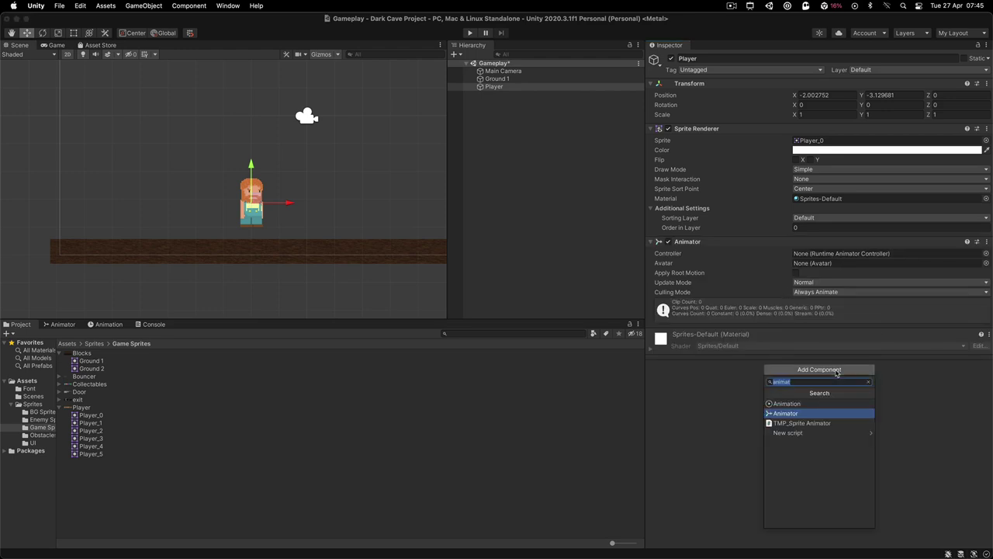
text(box)
key(Down)
key(Return)
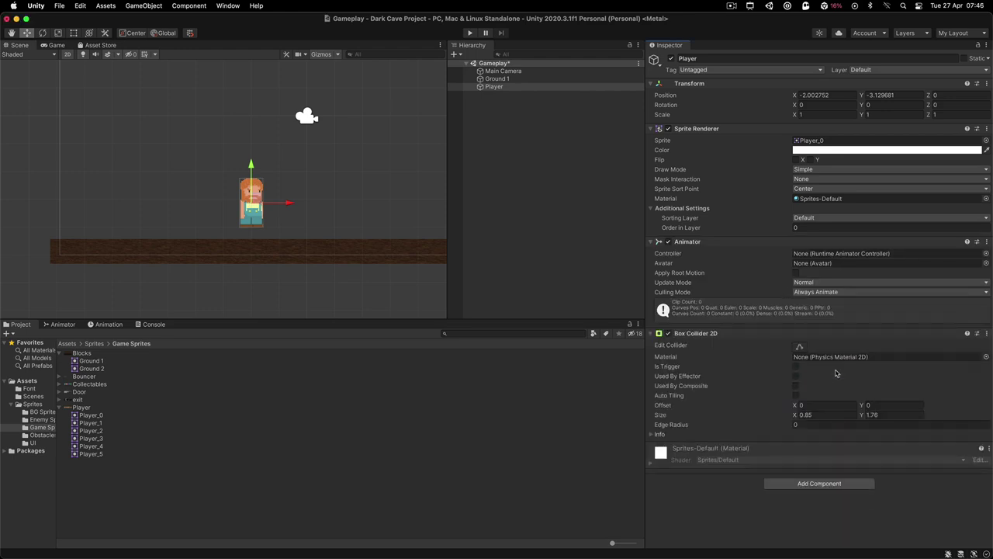
Tighten Player's box collider around the sprite's sides and feet to about 0.81 by 1.75
scroll(306, 167, up, 6)
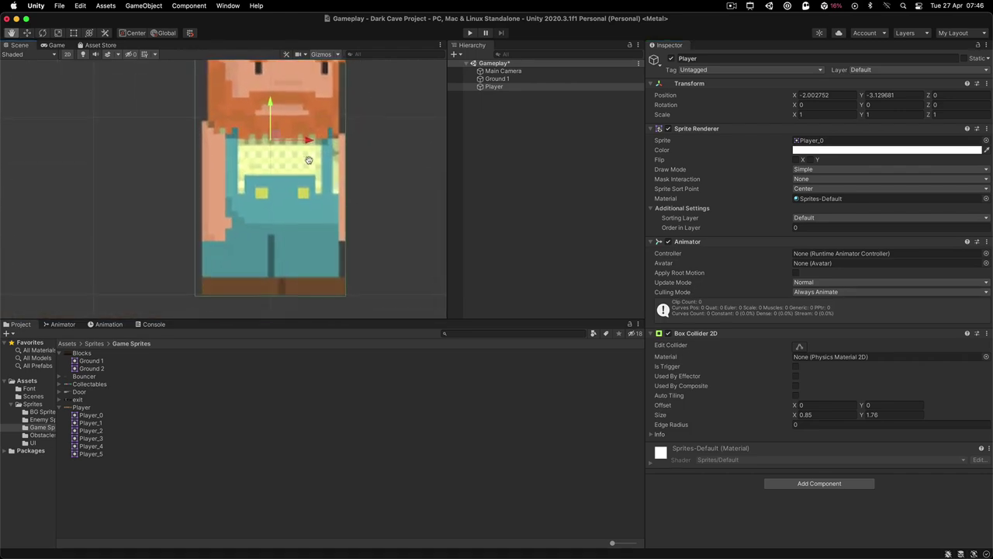
scroll(303, 186, down, 3)
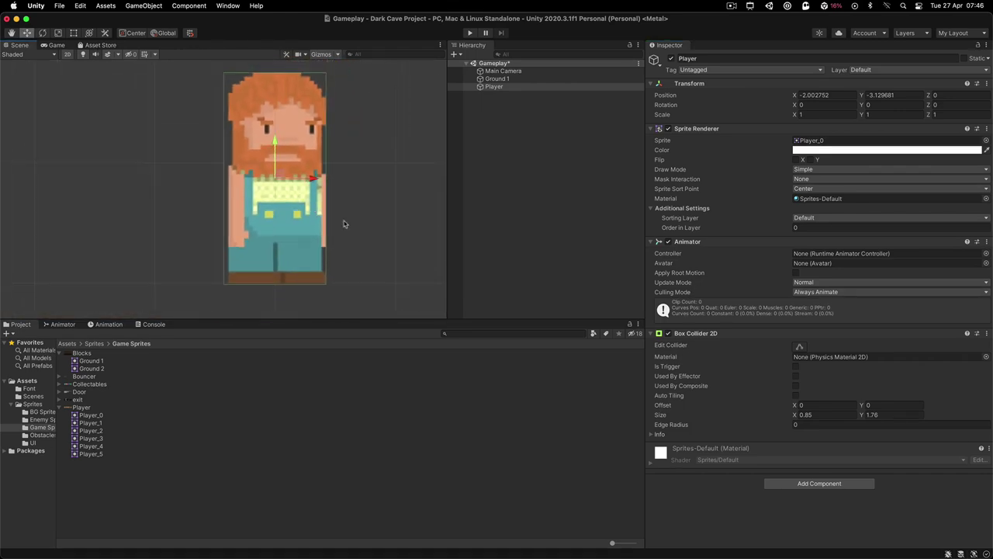
click(799, 347)
drag(224, 178, 229, 179)
drag(326, 181, 325, 181)
scroll(276, 284, up, 6)
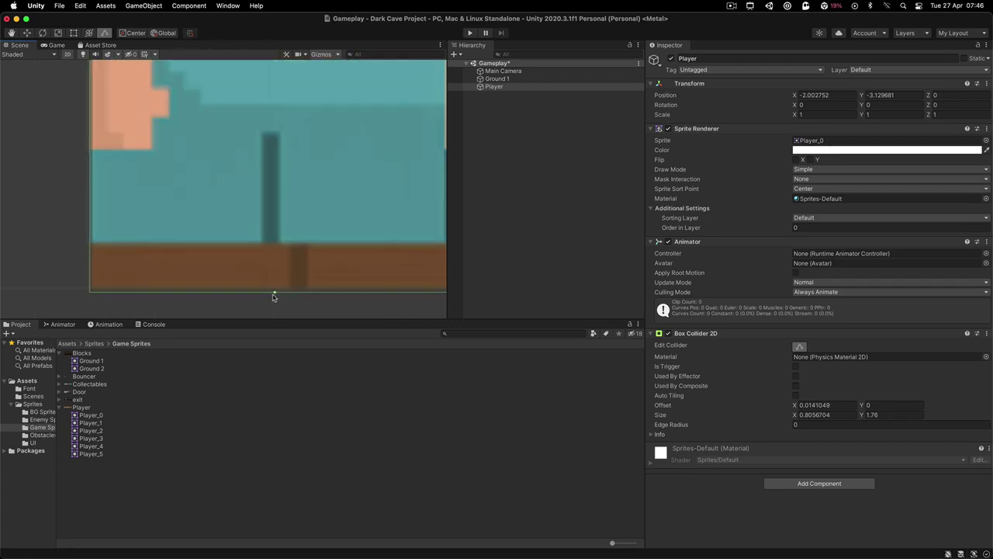
drag(275, 292, 275, 288)
scroll(275, 289, down, 6)
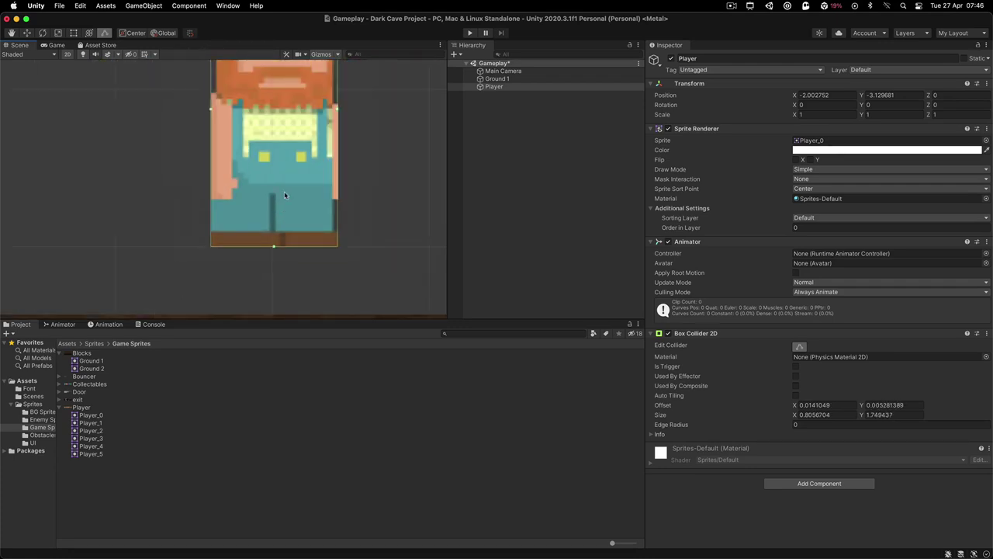
click(799, 346)
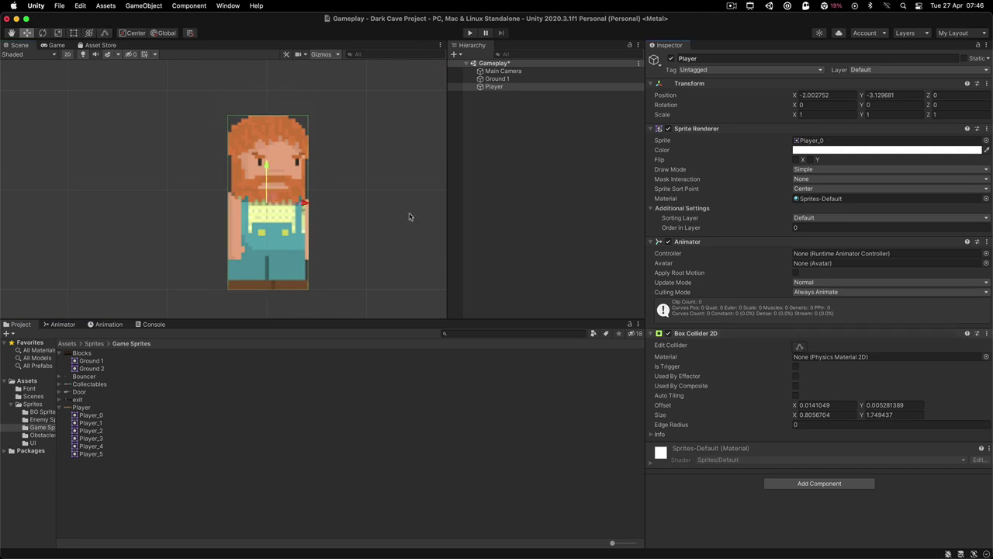
Raise Player above the ground to Y -1.86
scroll(209, 186, down, 3)
drag(240, 170, 240, 99)
scroll(233, 173, down, 2)
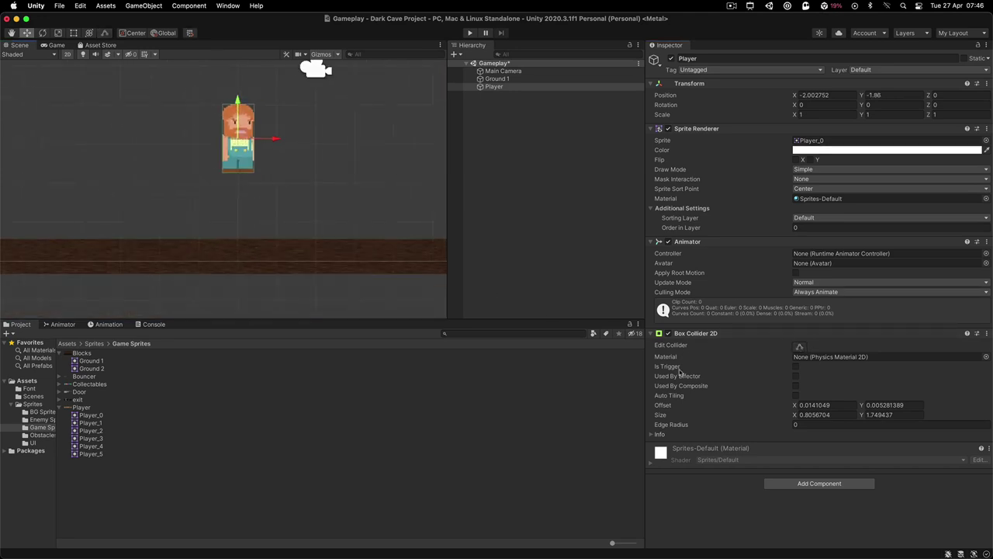
Add a Rigidbody 2D component to Player and save the scene
click(802, 483)
text(rigid)
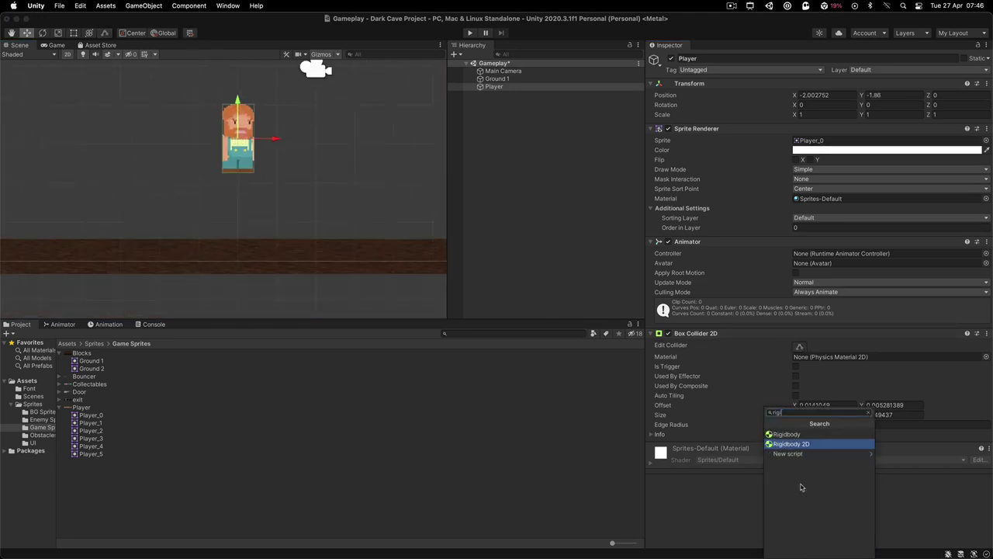
key(Return)
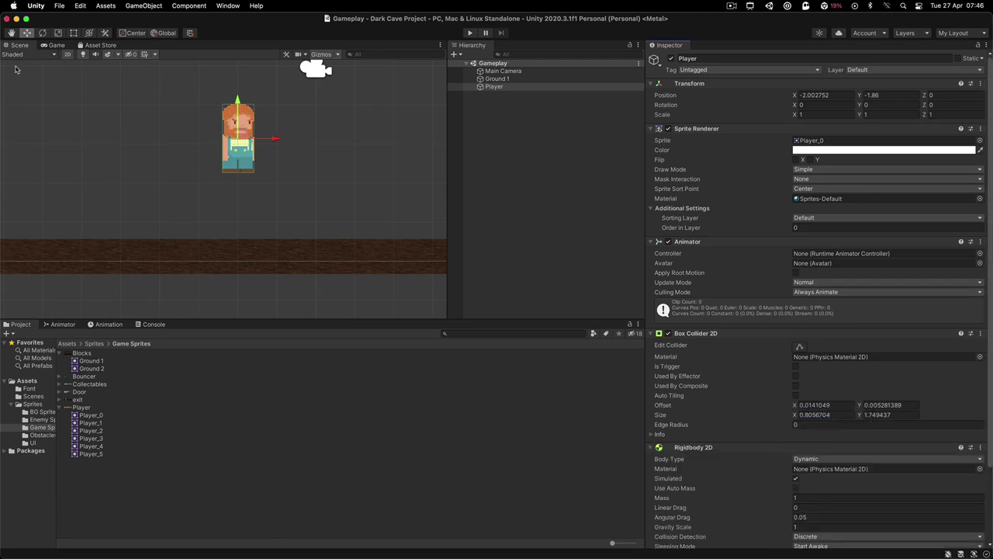
Play the scene in the Game view to test how Player falls onto the ground, and stop it
click(62, 47)
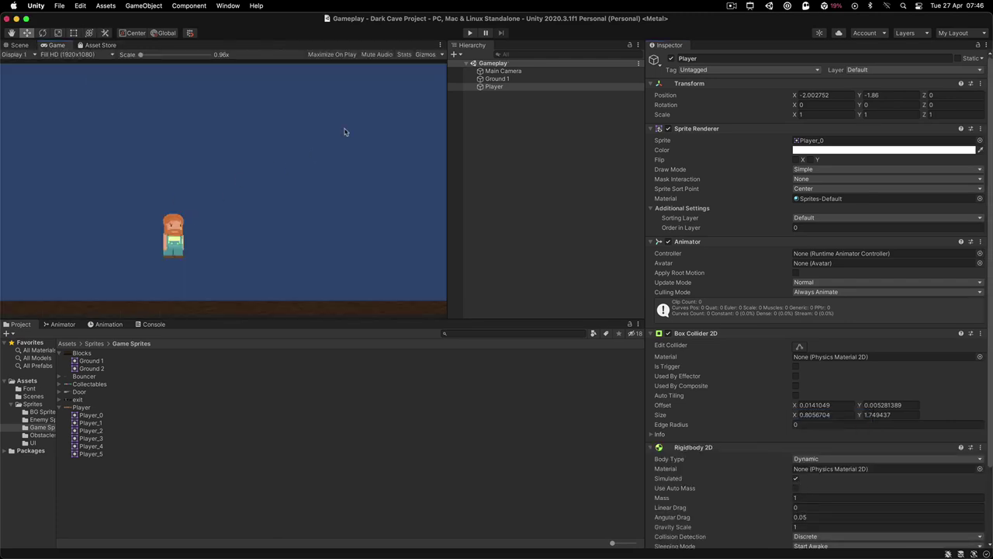
click(470, 33)
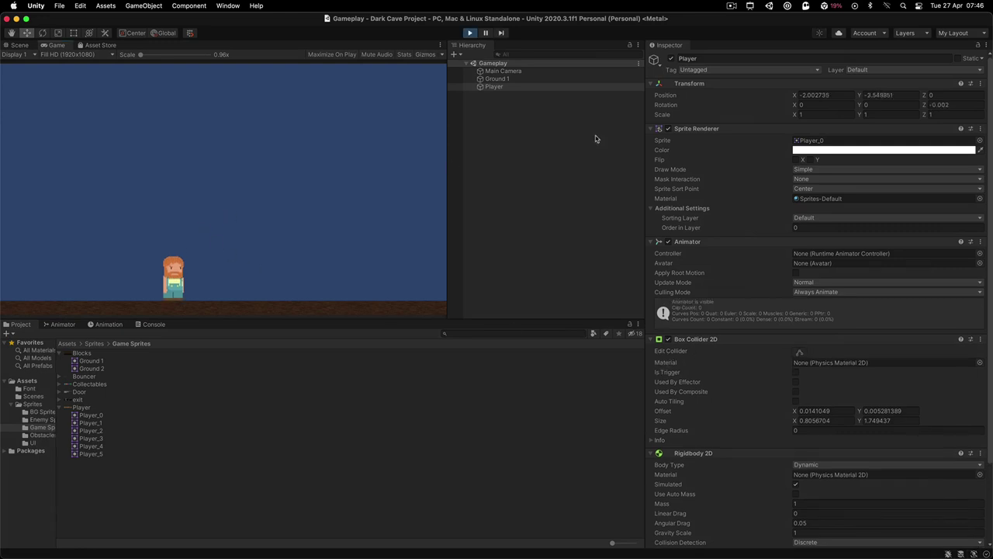
click(470, 33)
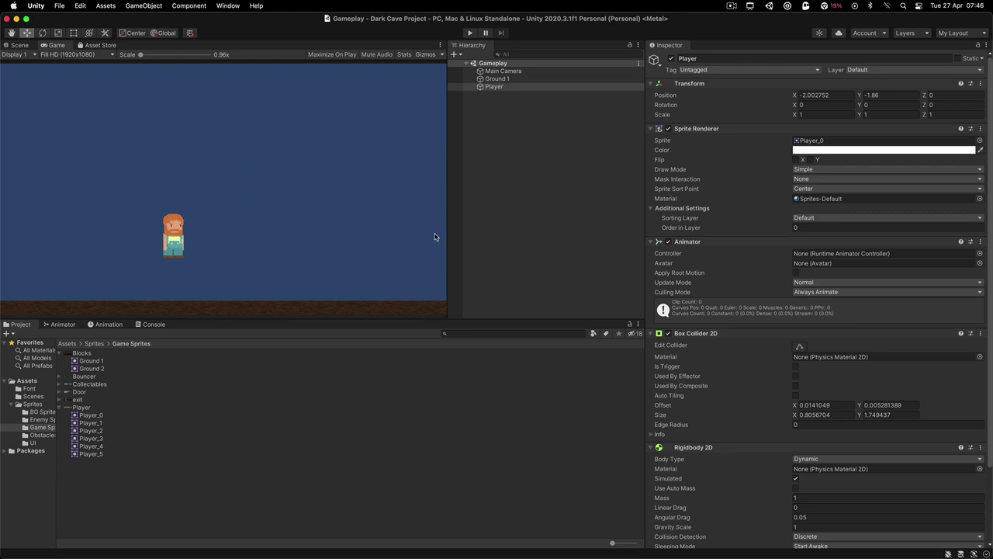
Create a folder named Animations directly in the project's Assets
scroll(788, 366, down, 5)
scroll(784, 361, up, 5)
click(67, 343)
right_click(83, 399)
mouse_move(99, 281)
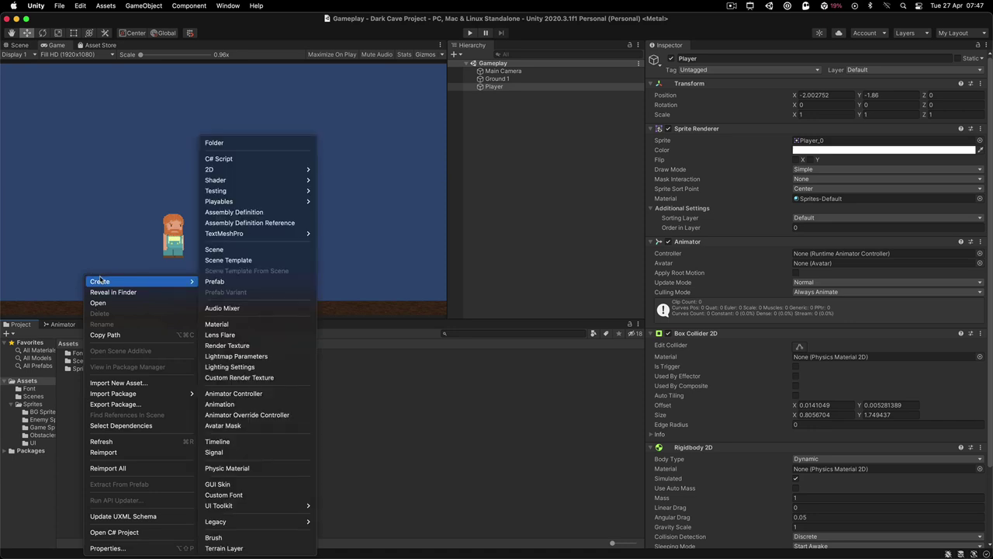
click(238, 142)
text(Animat)
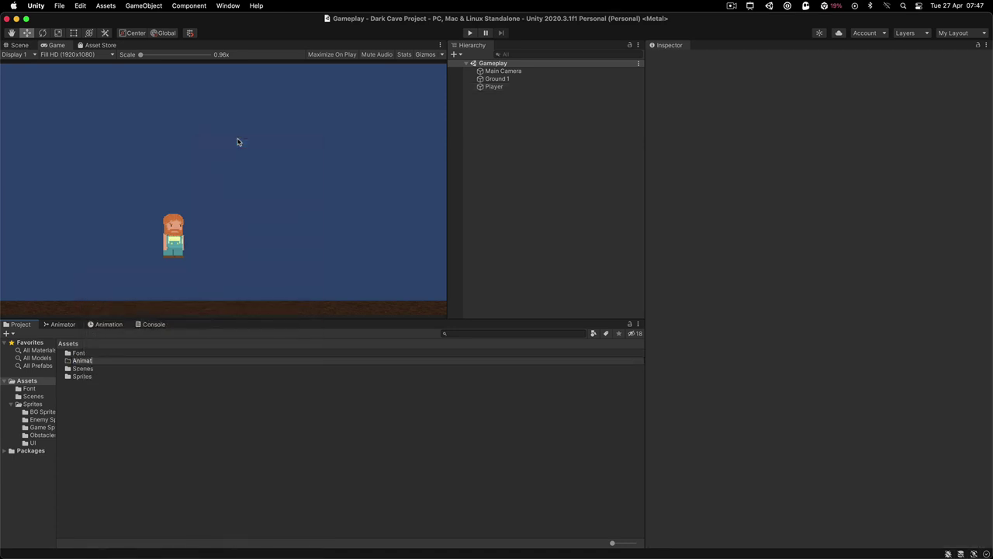
key(Return)
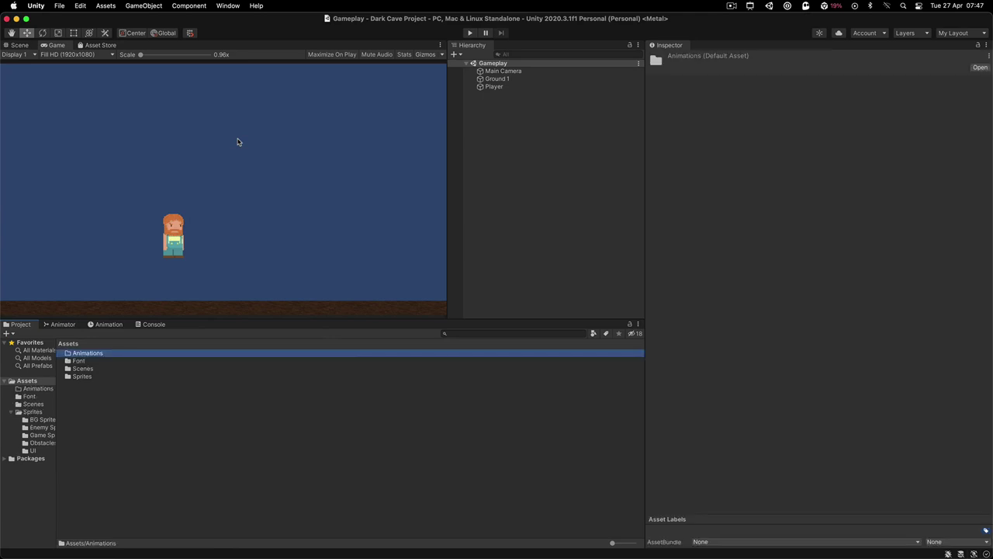
Create a subfolder named Player Animations inside the Animations folder
double_click(94, 354)
right_click(115, 413)
mouse_move(139, 282)
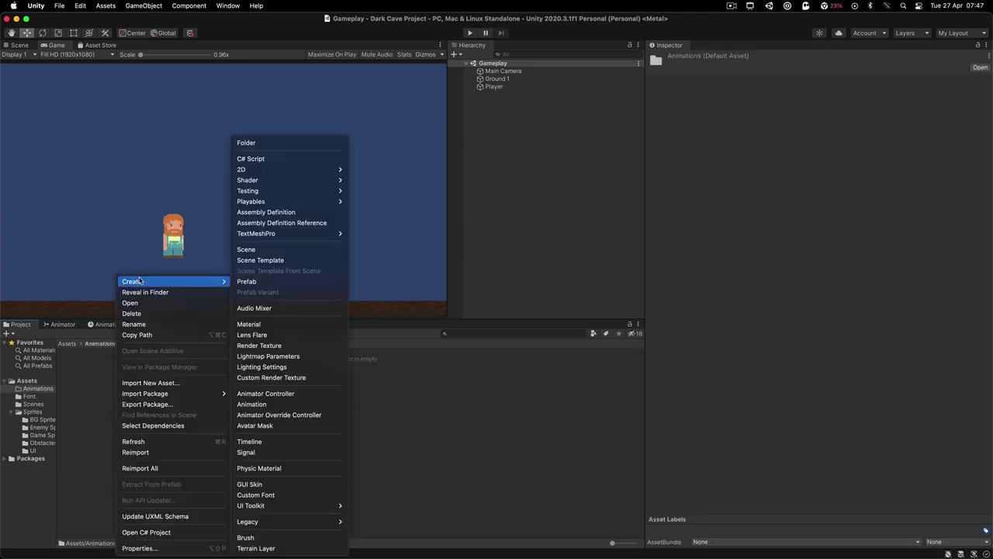
click(281, 143)
text(Player)
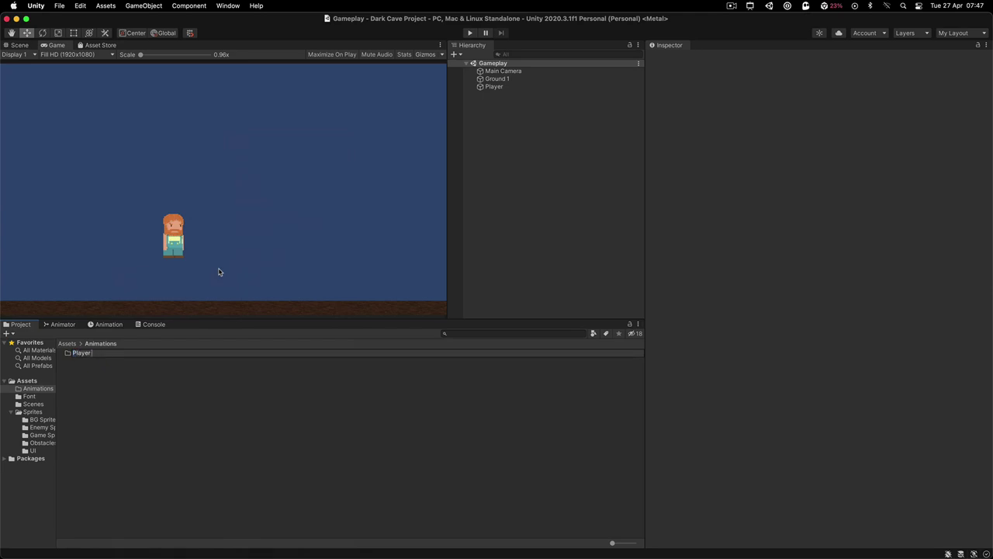
text( Animations)
key(Return)
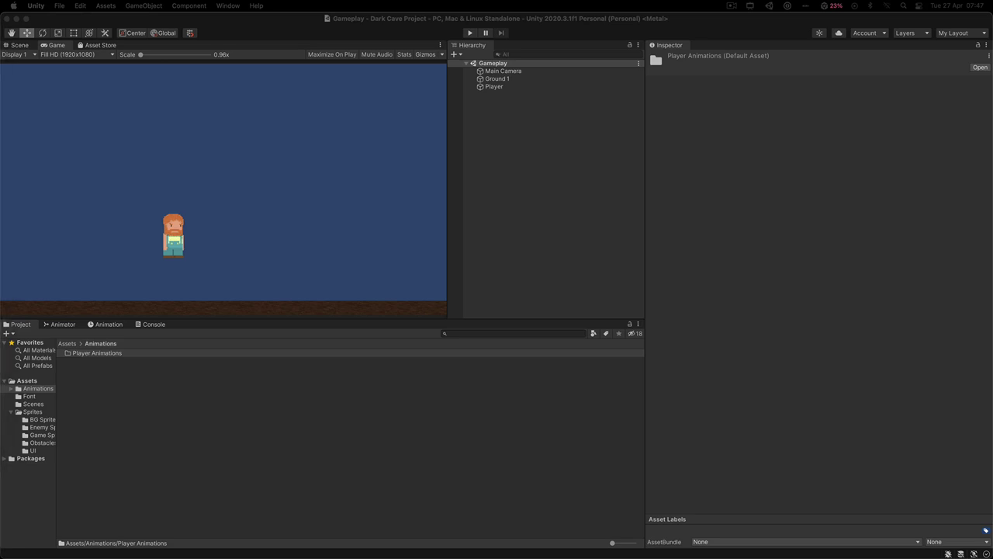
click(409, 426)
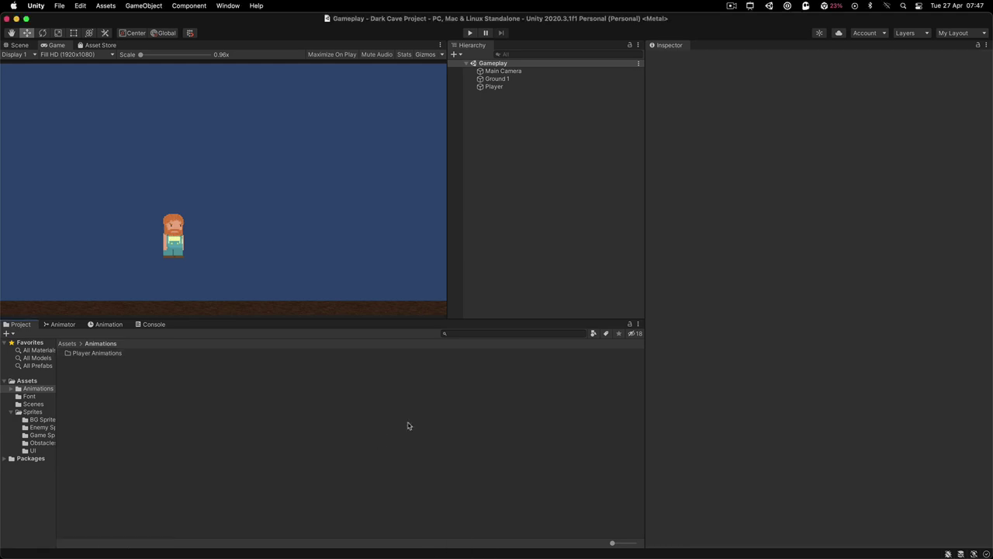
Create an Animator Controller named Player Controller in the Player Animations folder
double_click(97, 353)
right_click(101, 356)
mouse_move(155, 281)
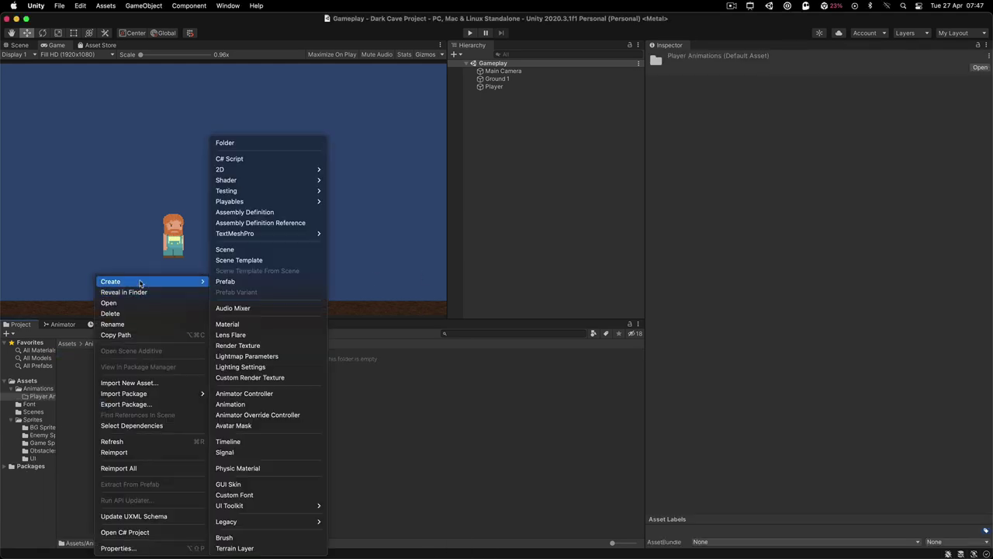
click(243, 394)
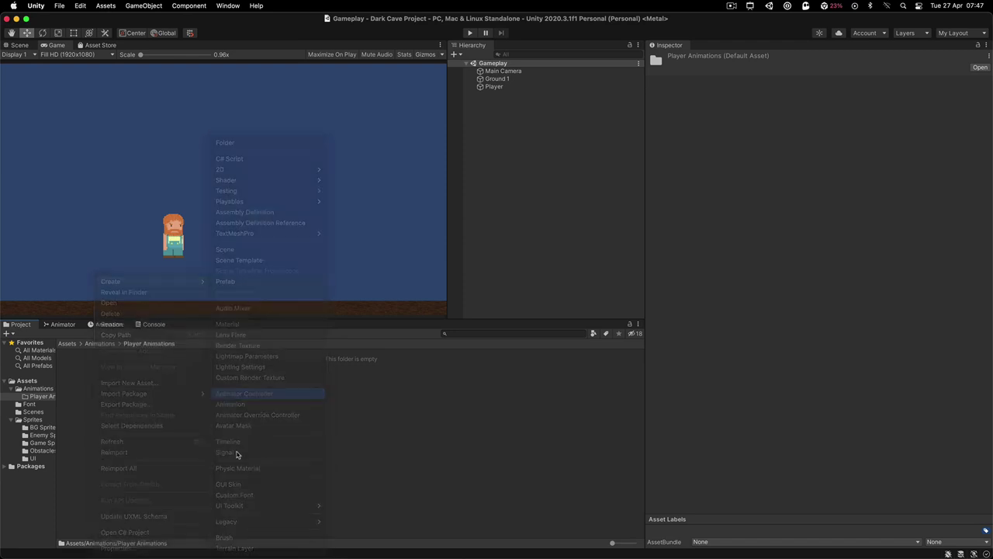
text(Player)
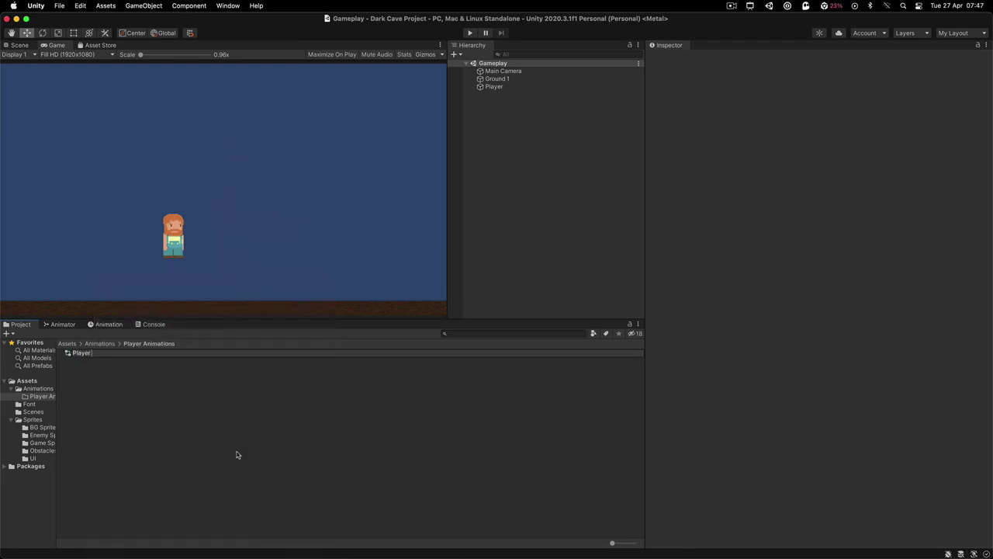
text( Controller)
key(Return)
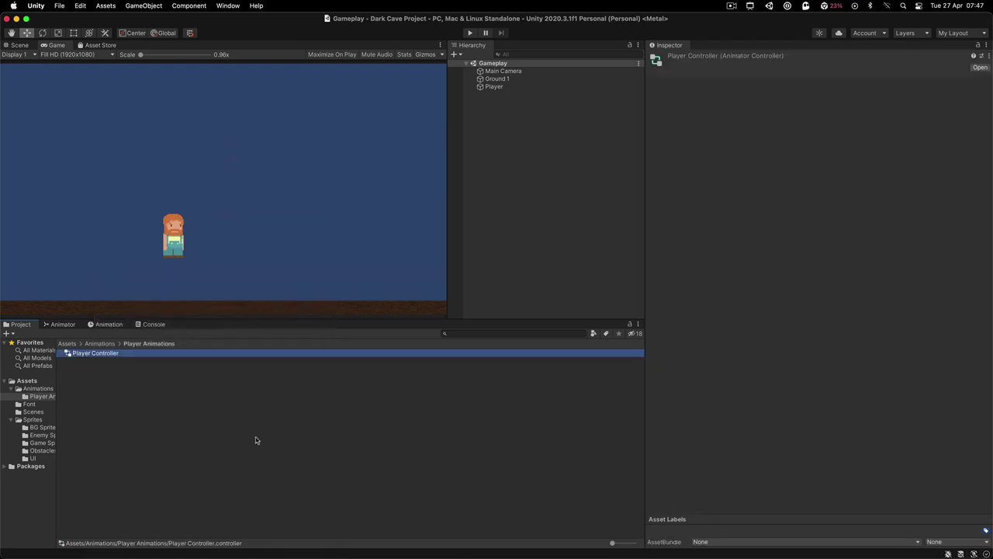
Assign Player Controller as the controller of Player's Animator component and save the scene
click(489, 87)
drag(112, 354, 815, 256)
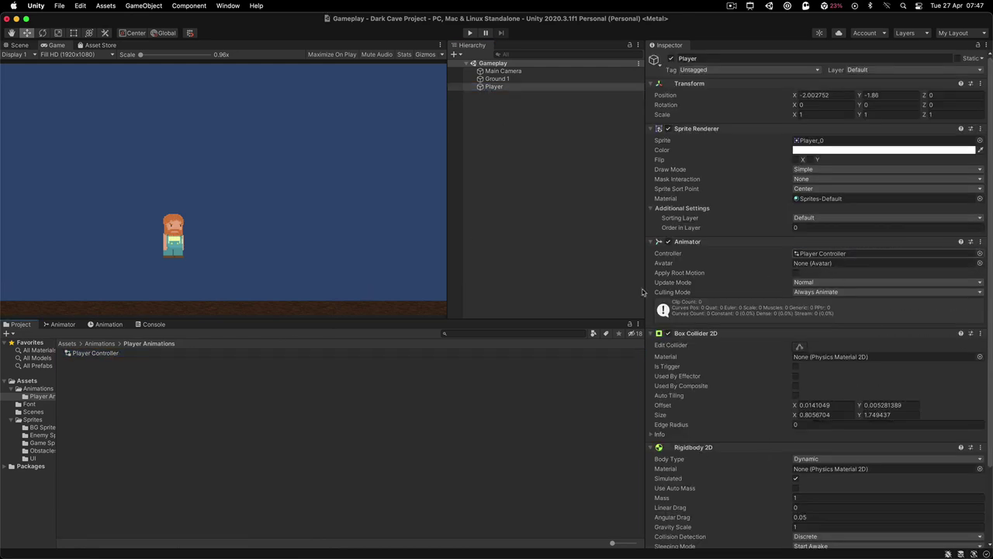
key(super+s)
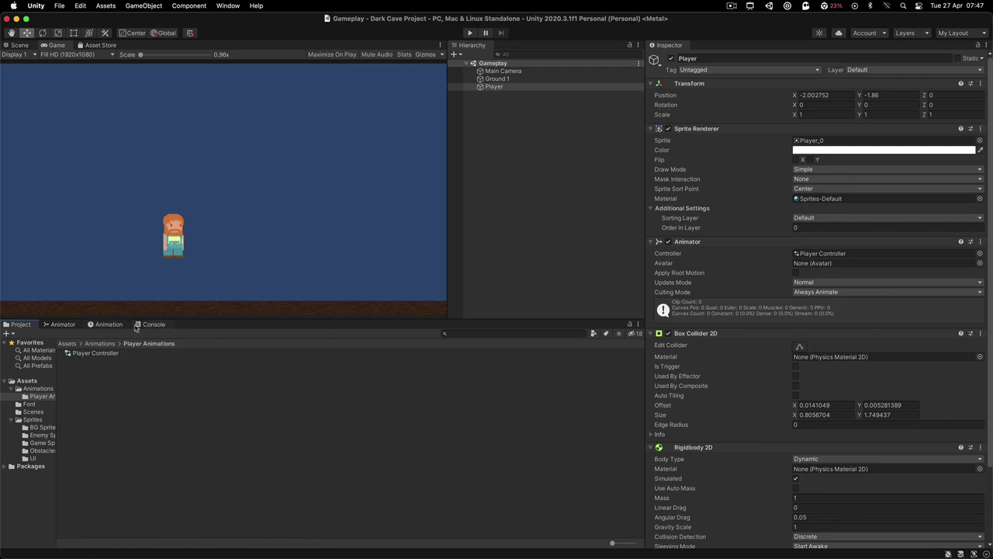
Dock the Animation window with the Scene and Game views and close the Asset Store there
click(106, 324)
drag(89, 329, 146, 48)
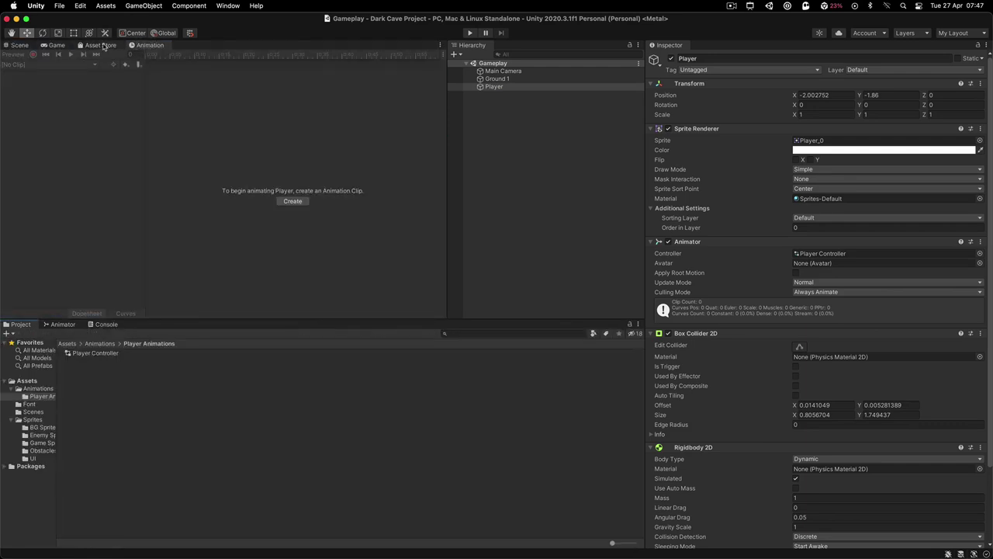
right_click(104, 48)
click(121, 61)
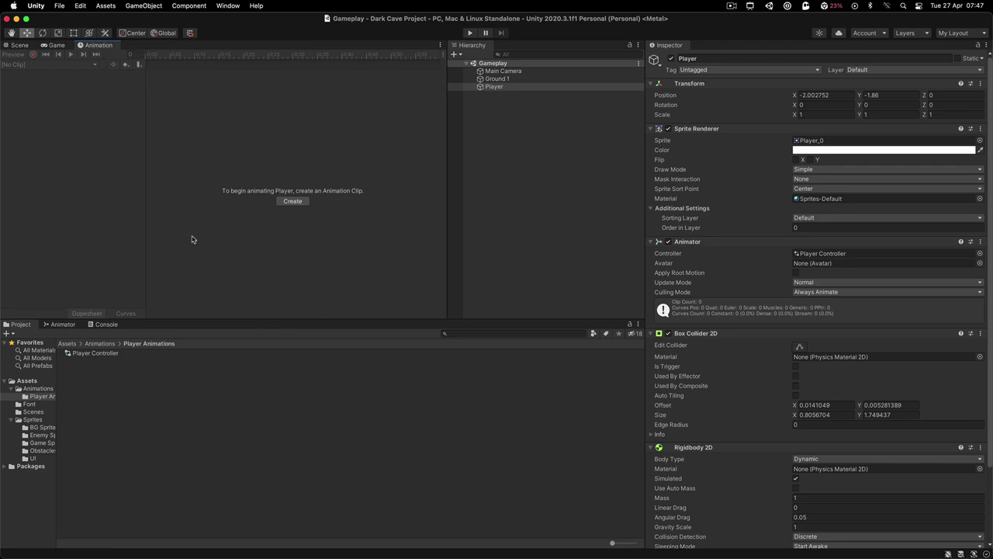
Create Player's first animation clip, named Idle, in the Player Animations folder
click(301, 203)
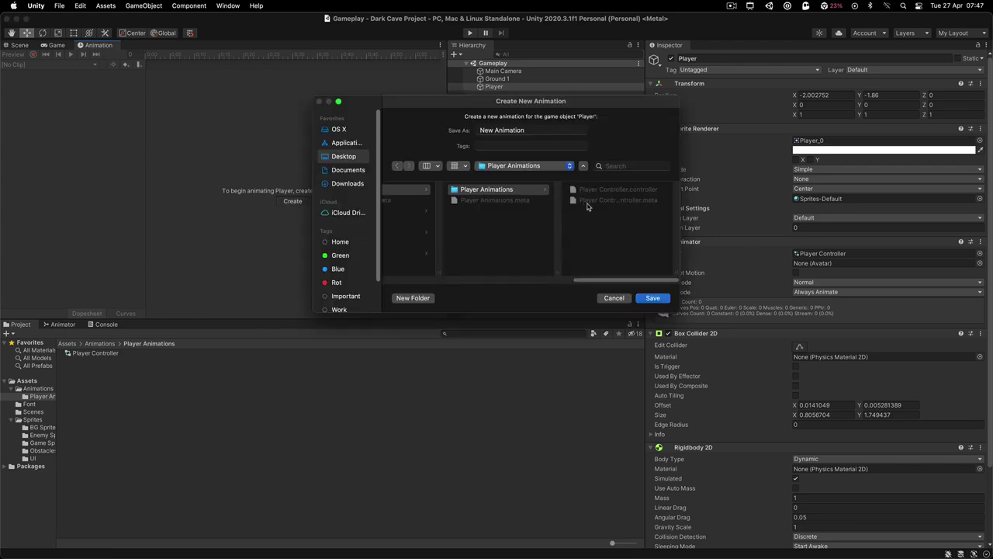
click(542, 130)
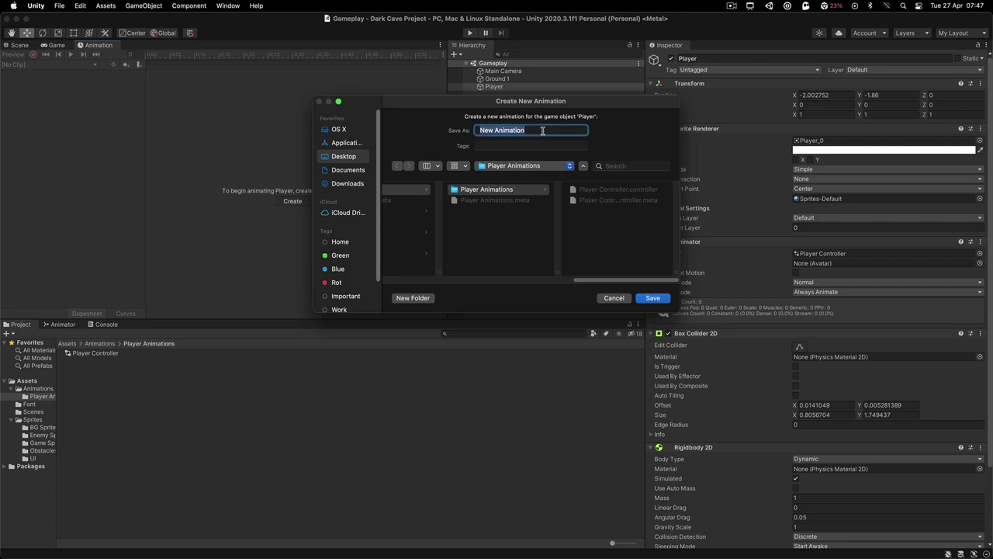
text(Idle)
key(Return)
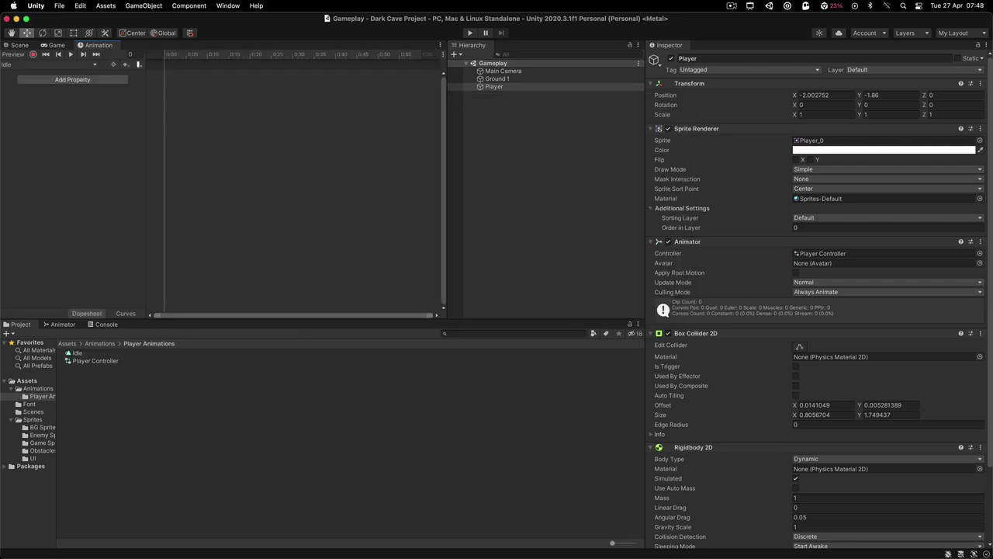
Create two more animation clips for Player, named Walk and Jump, in the Player Animations folder
click(47, 67)
click(35, 80)
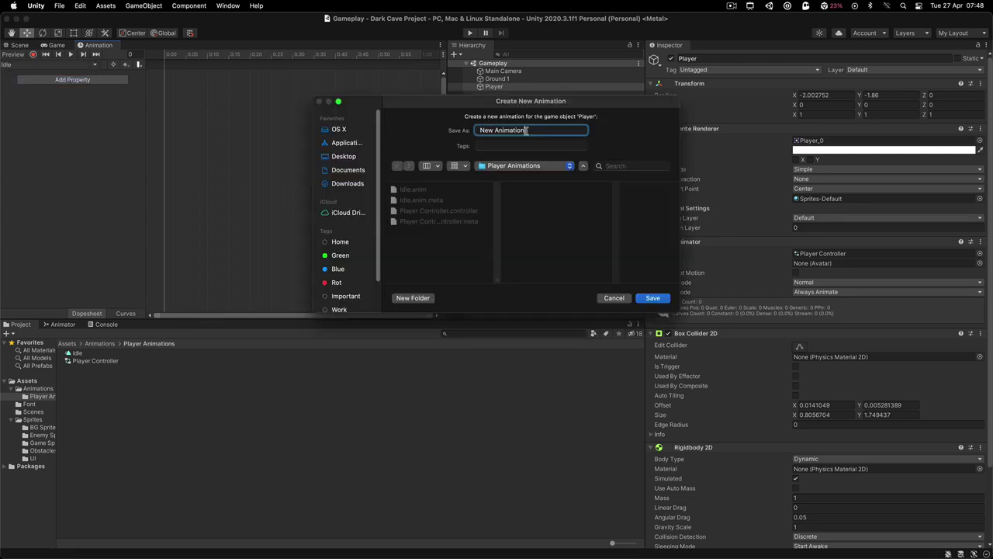
text(Walk)
key(Return)
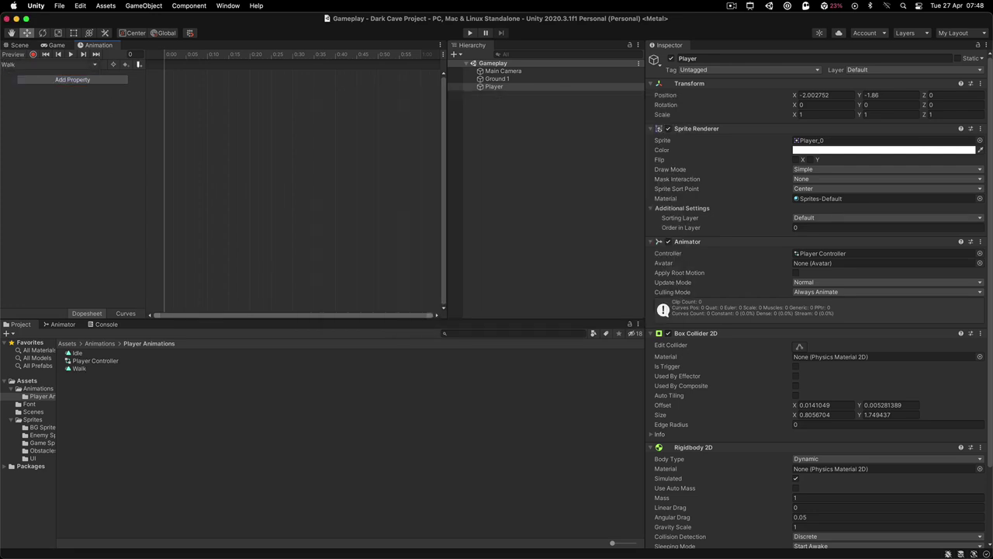
click(47, 65)
click(36, 82)
text(Jump)
key(Return)
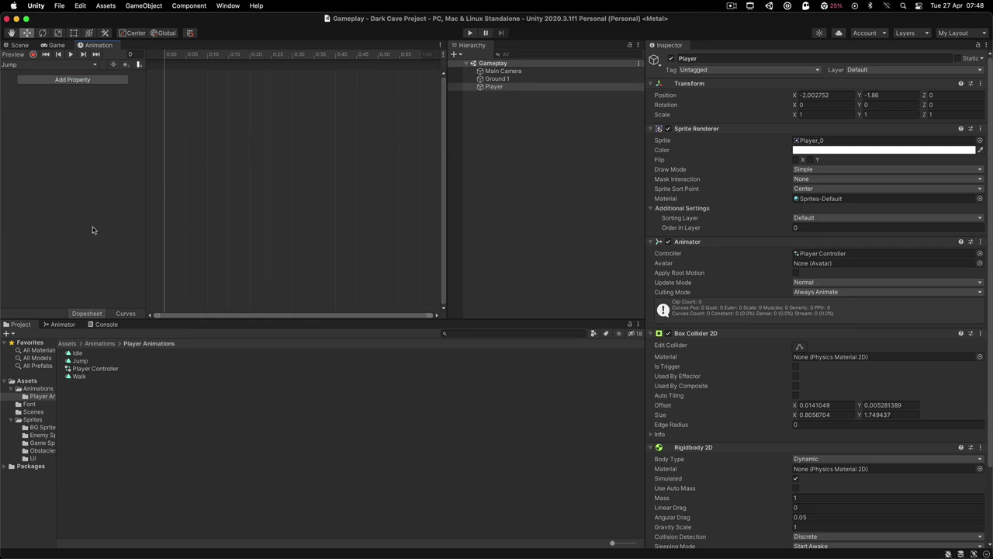
Add the Player_0 sprite from the Game Sprites folder to the Idle clip
click(72, 344)
click(79, 378)
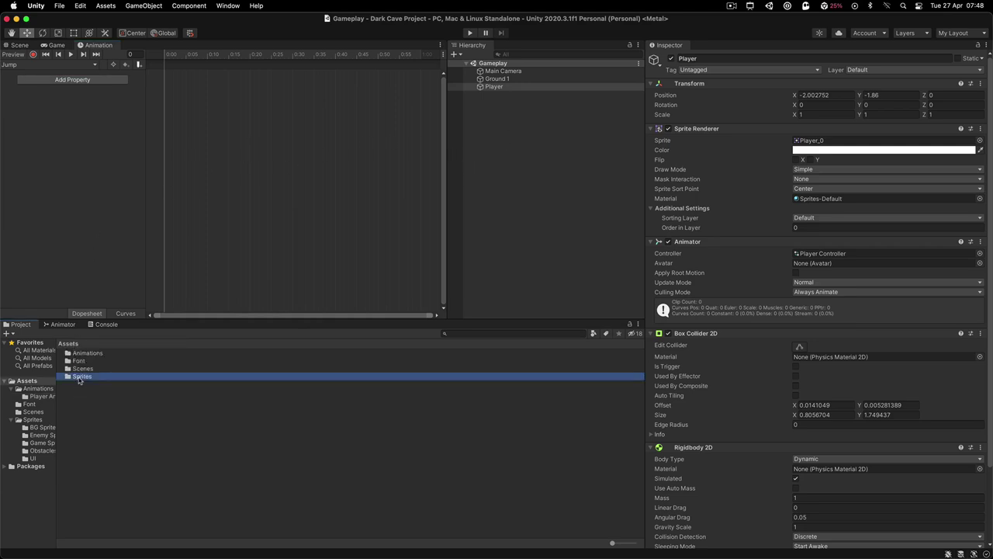
double_click(79, 378)
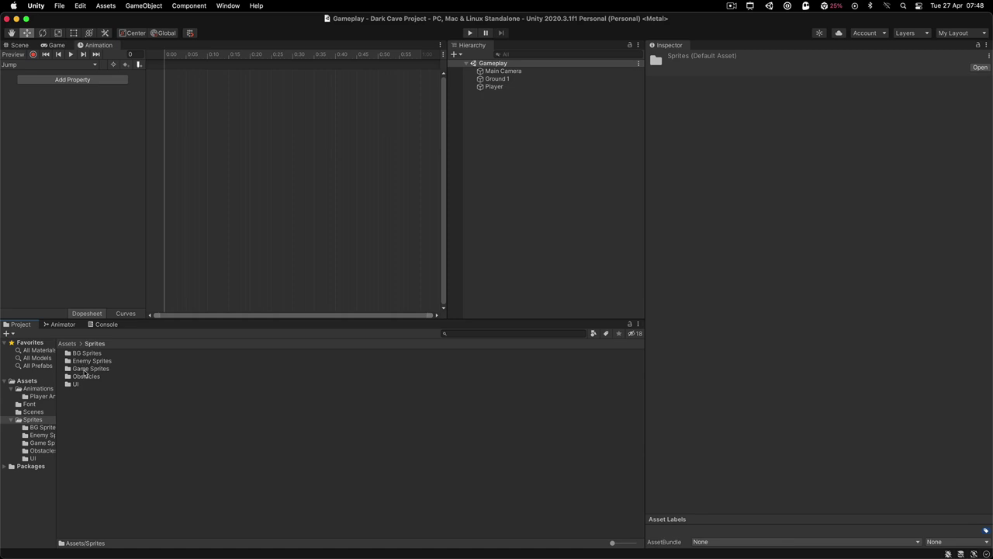
double_click(85, 370)
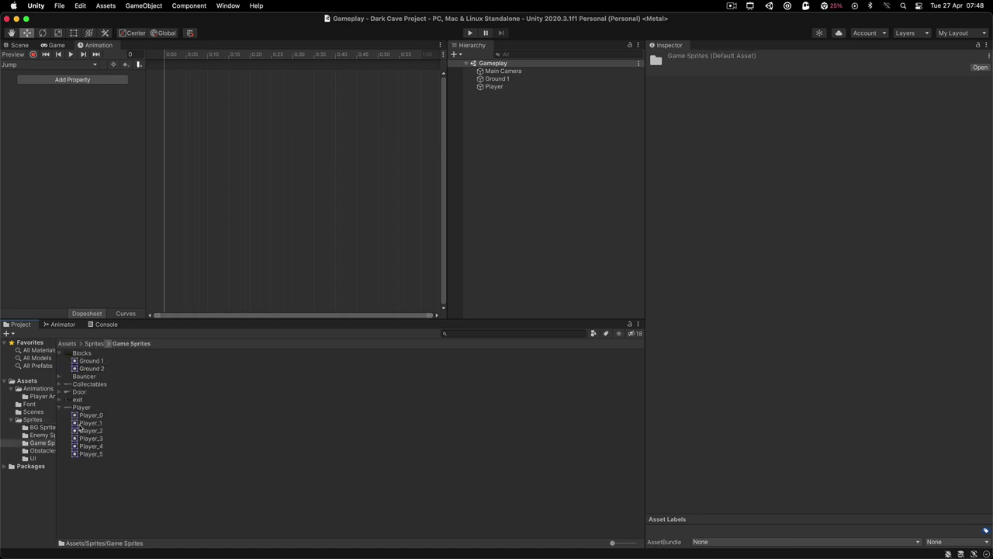
click(28, 65)
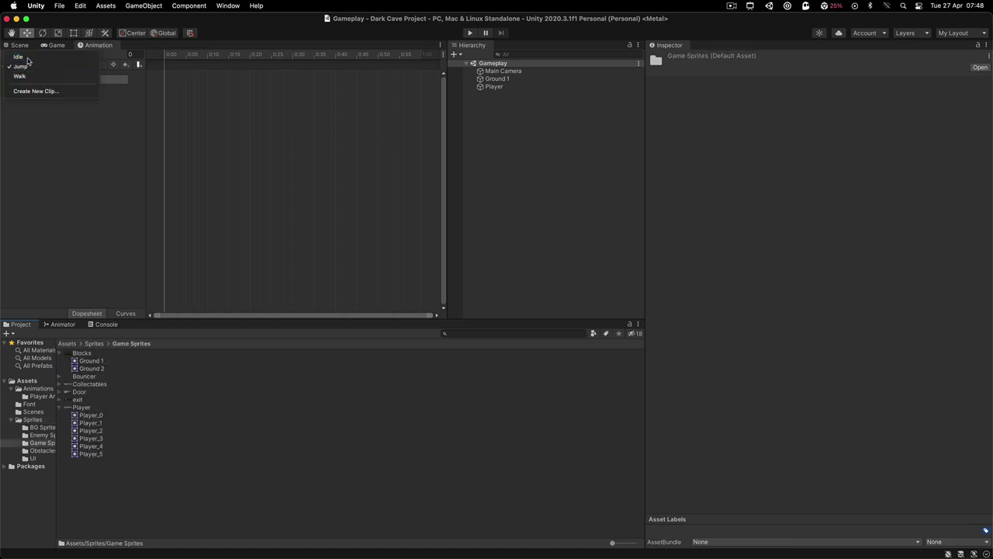
click(28, 59)
drag(87, 415, 261, 229)
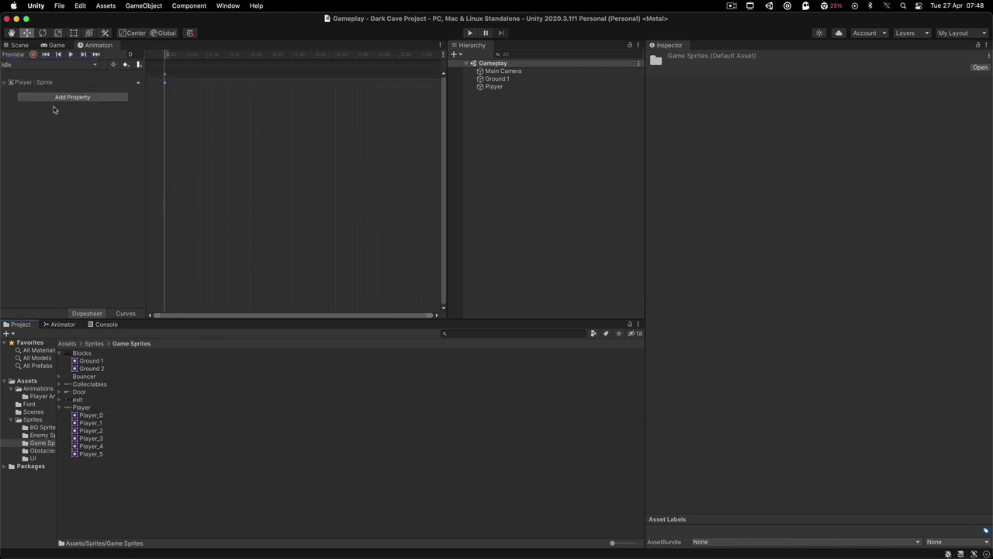
Add the sprites Player_1 through Player_4 to the Walk clip as its frames
click(26, 67)
click(28, 85)
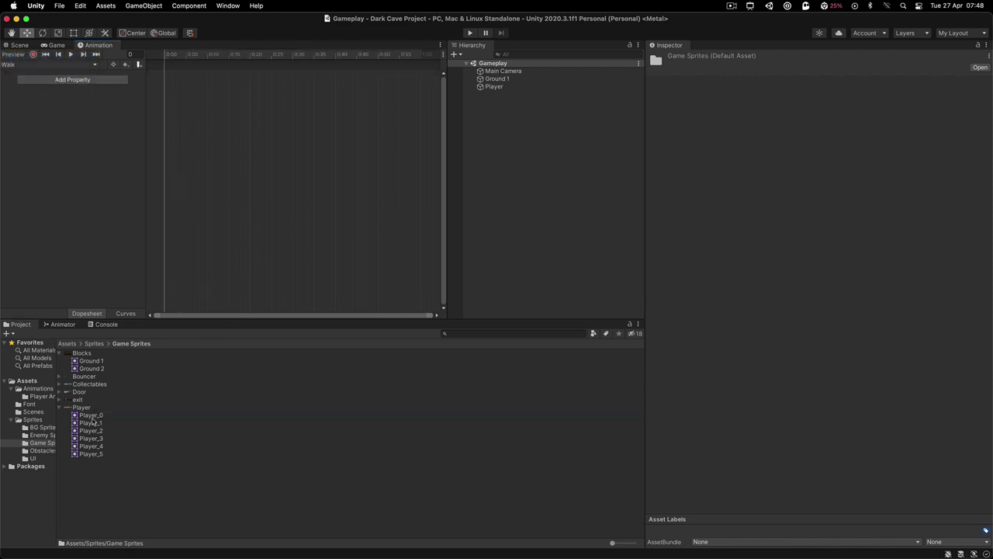
click(90, 423)
shift+click(93, 446)
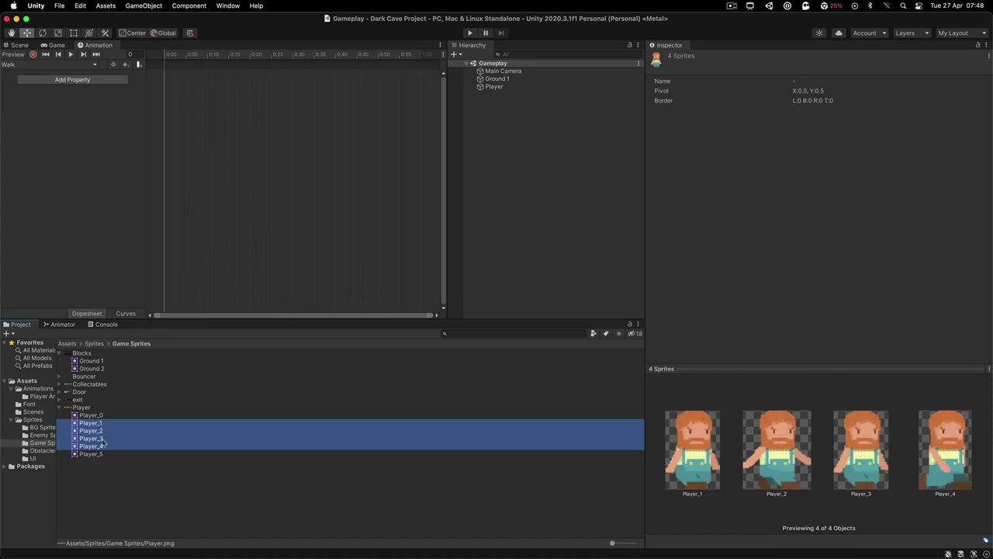
drag(99, 428, 217, 243)
Add the last of the sliced Player sprites to the Jump clip as its single frame
click(25, 65)
click(20, 58)
drag(92, 447, 148, 124)
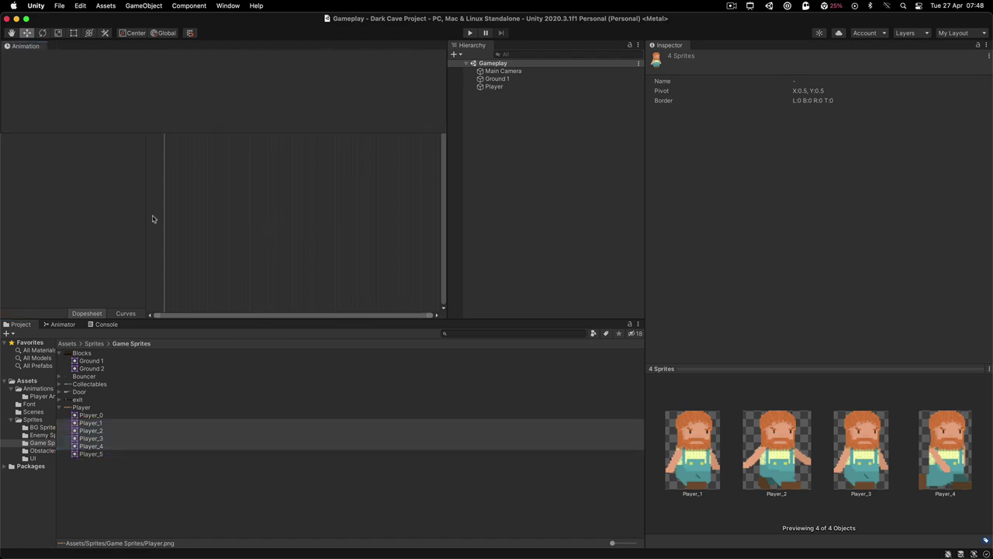
Dock the Animation window beside the Console and move the Animator window between the two
drag(26, 46, 128, 326)
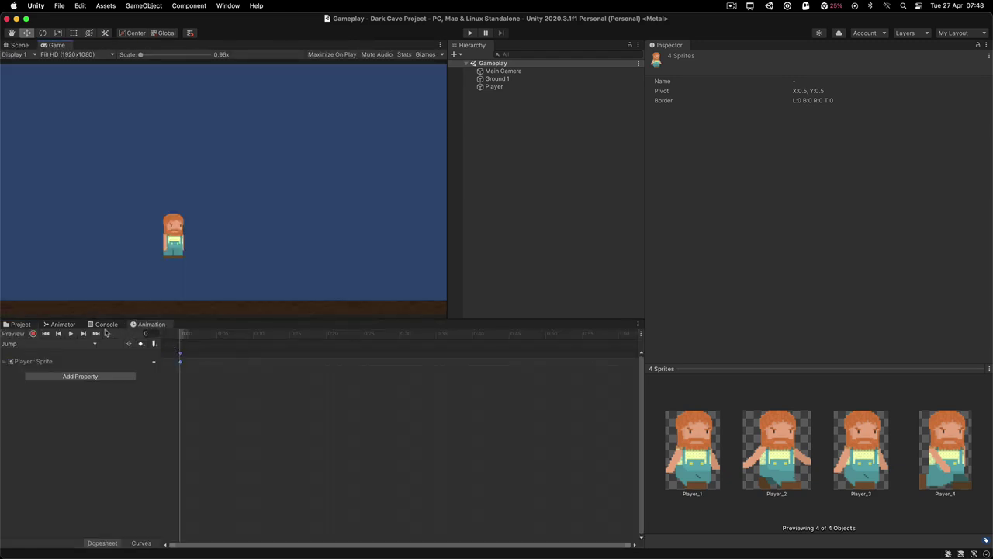
click(64, 325)
drag(74, 330, 118, 327)
Play the scene with Player selected and make Walk the layer default state to test the walk animation
click(508, 88)
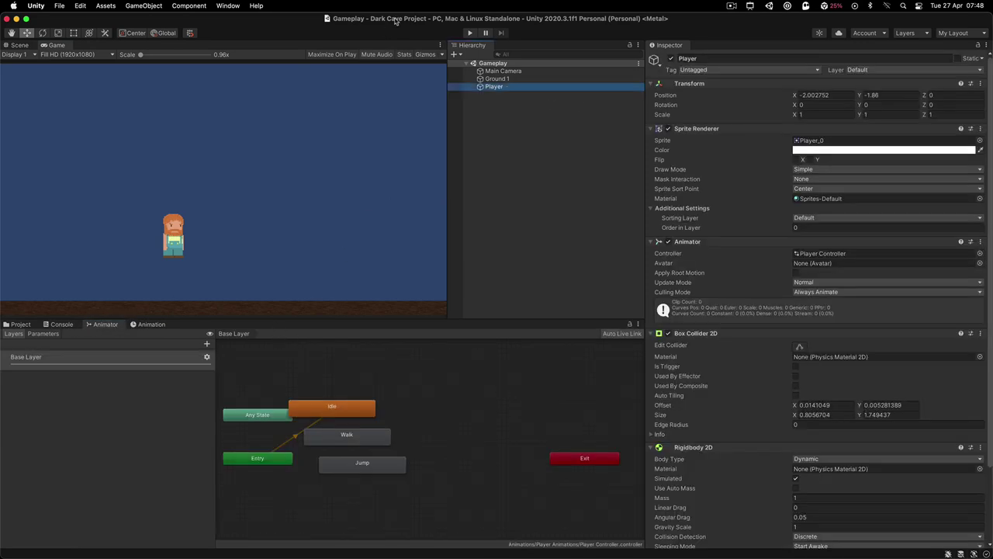
click(469, 33)
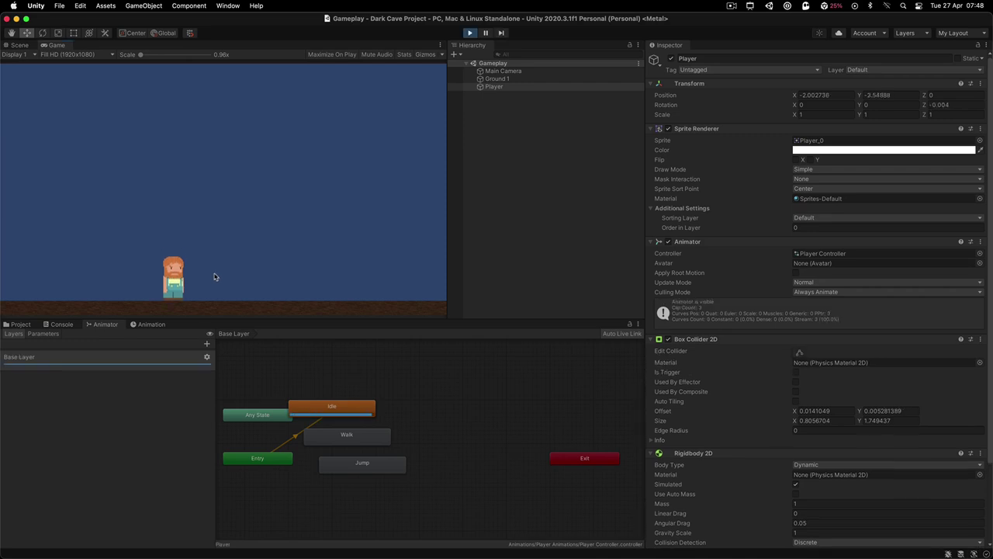
right_click(320, 437)
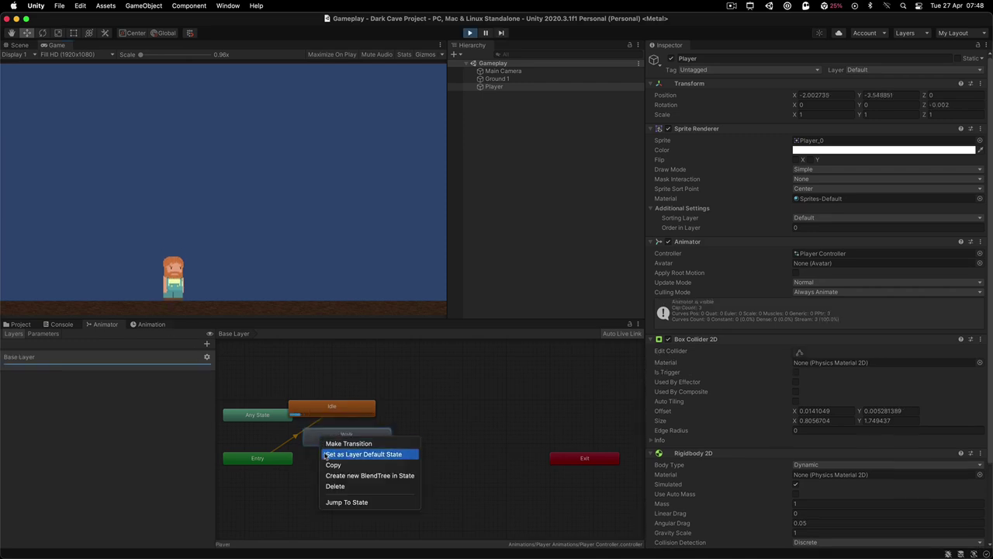
click(349, 452)
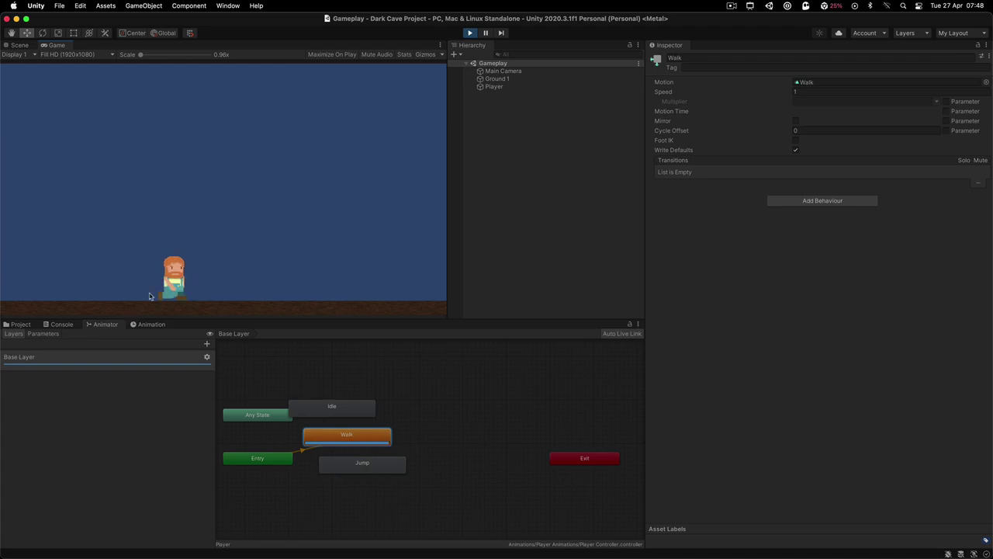
Set the sample rate of the Player's Walk clip to 24 while the scene plays
click(149, 323)
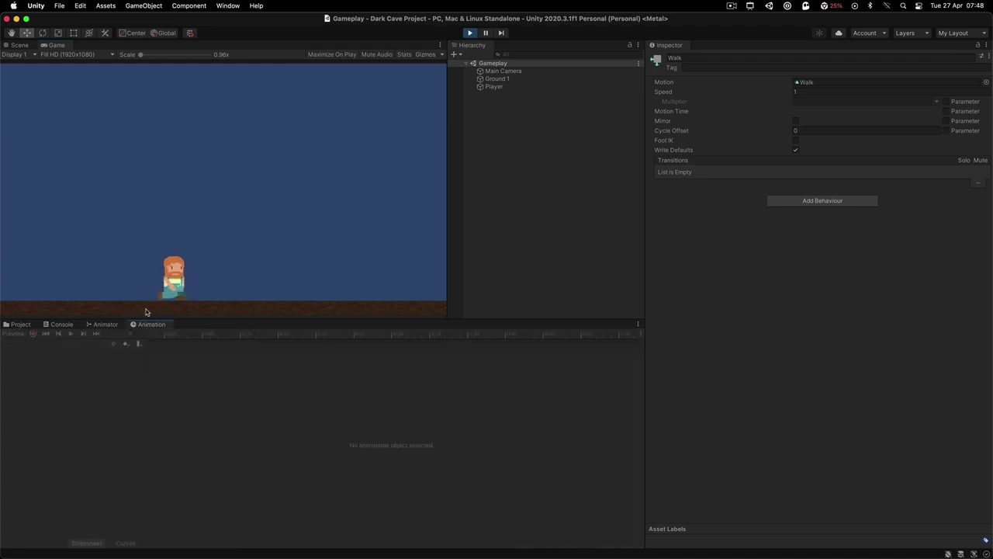
click(495, 86)
click(29, 345)
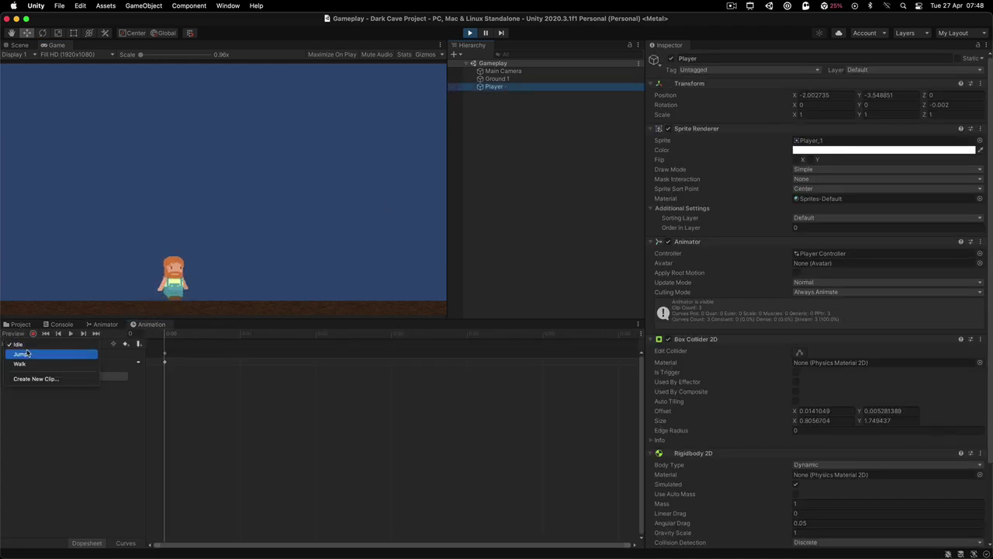
click(27, 363)
click(641, 333)
mouse_move(719, 397)
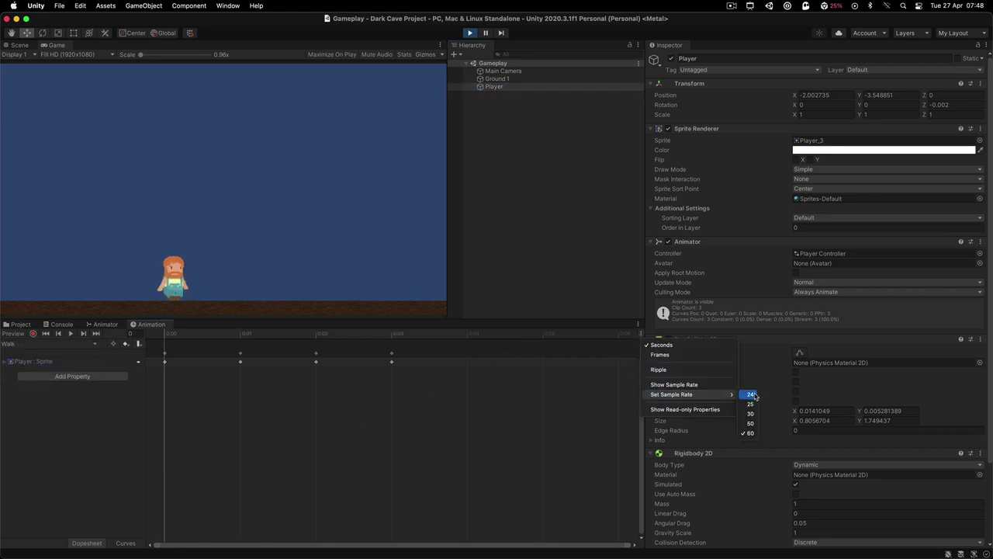
click(751, 395)
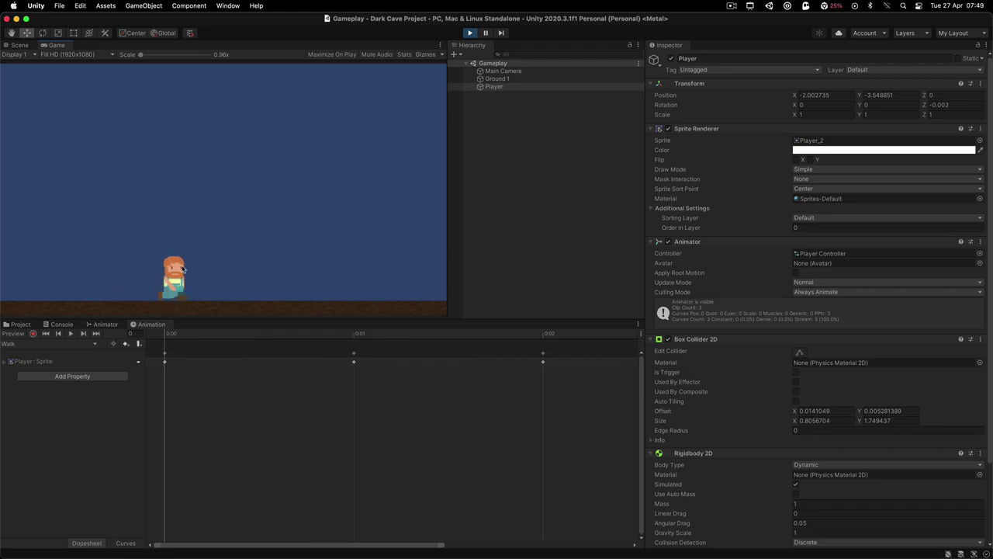
Try speeds of 0.3 and 0.6 on the Walk state, and settle on 0.5
click(105, 324)
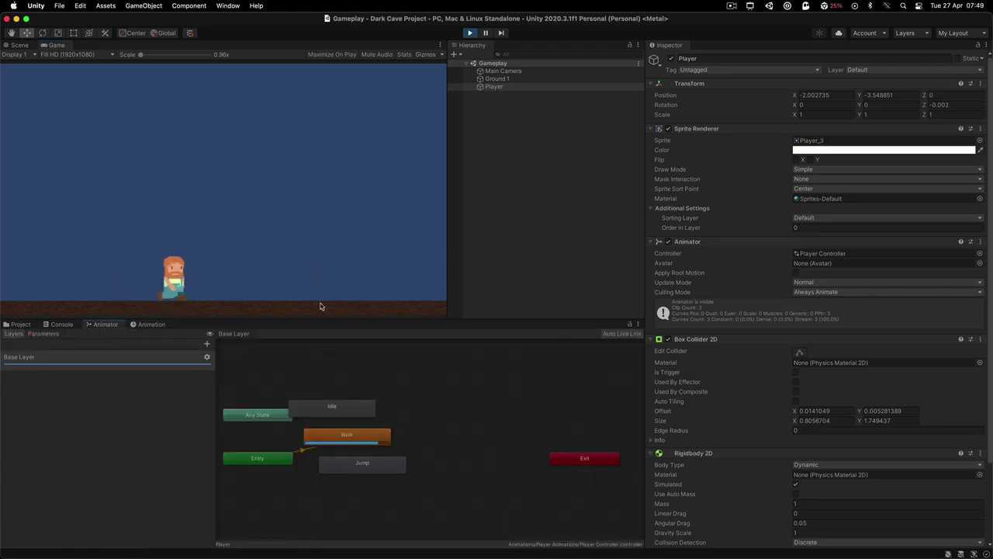
click(354, 427)
click(807, 92)
text(0.3)
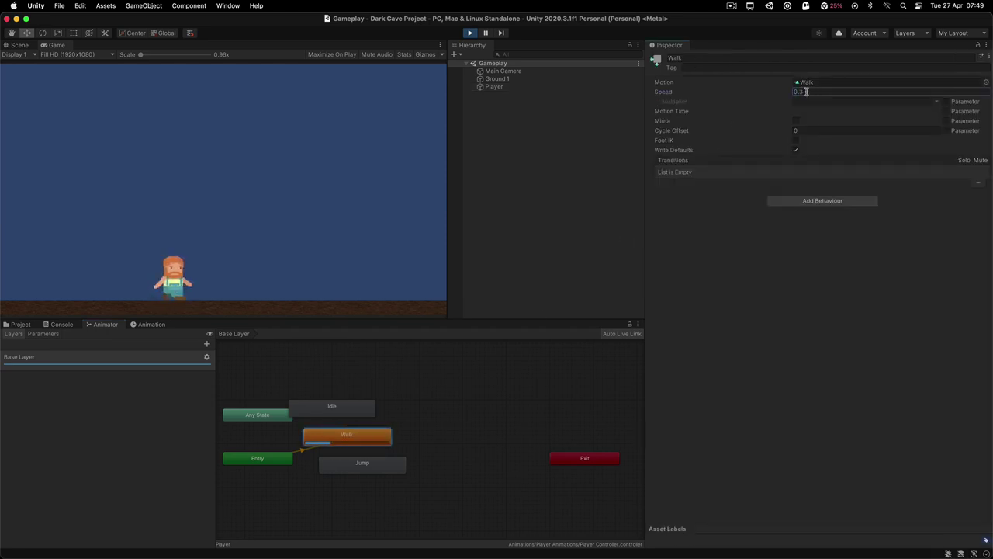
key(Return)
text(0.6)
double_click(817, 92)
text(0.5)
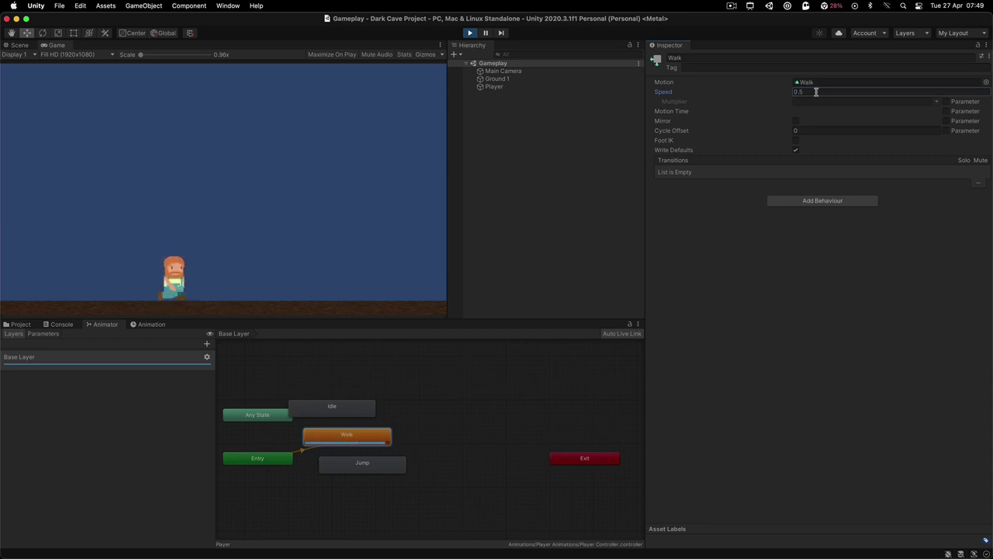
key(super+shift+5)
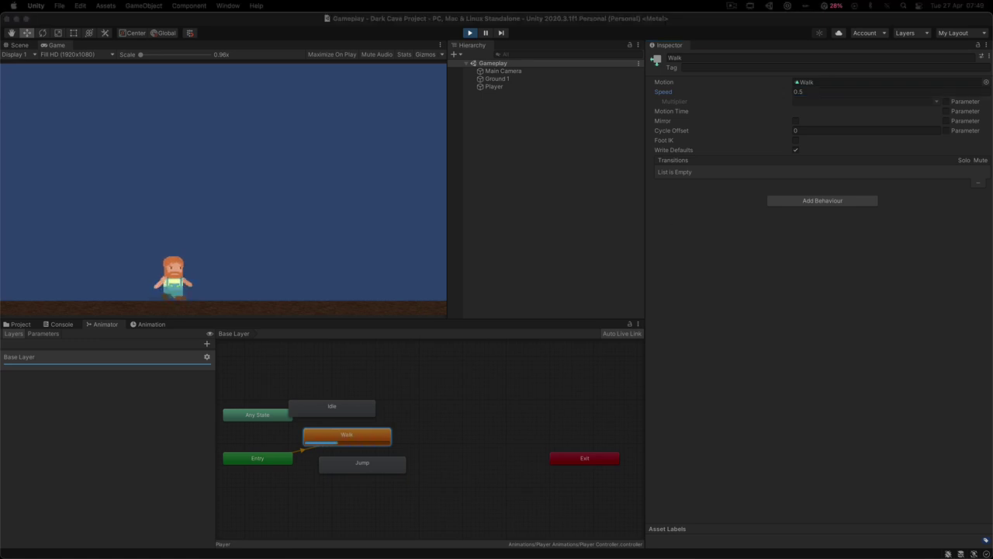
key(Escape)
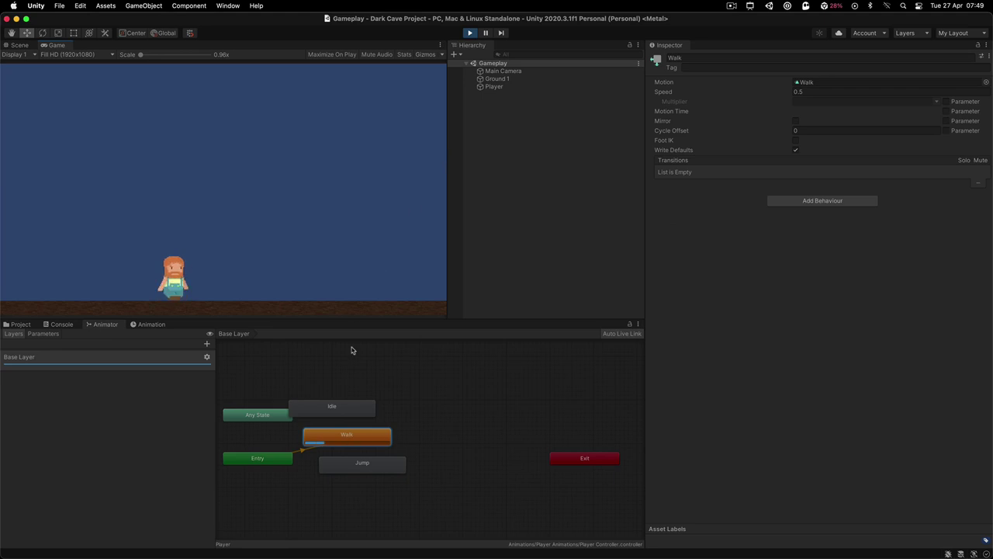
Rearrange the Animator graph with Entry just below Any State, Jump beside Idle, and Walk shifted away from Entry
scroll(310, 410, left, 3)
scroll(311, 409, down, 2)
click(314, 391)
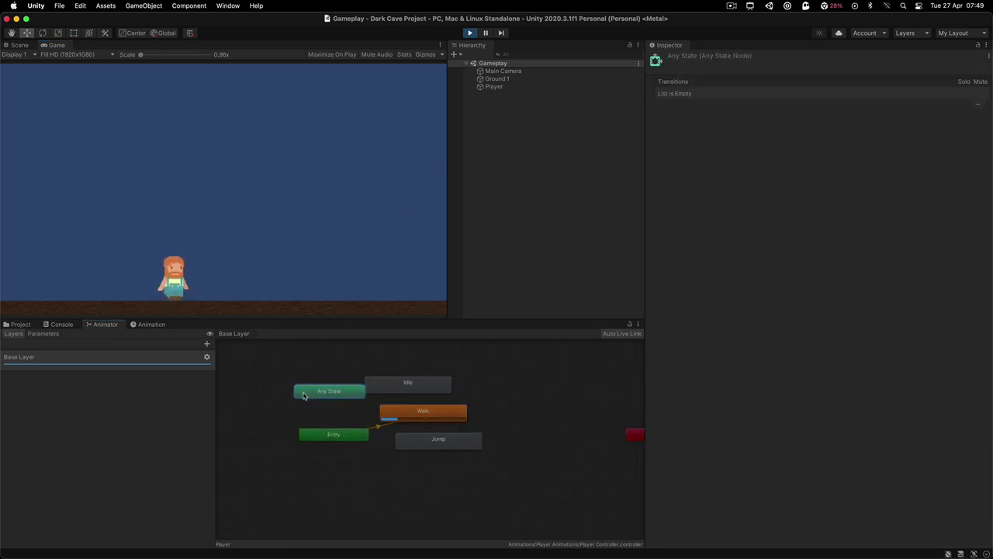
click(326, 438)
drag(326, 438, 309, 419)
scroll(341, 430, right, 4)
scroll(342, 431, up, 1)
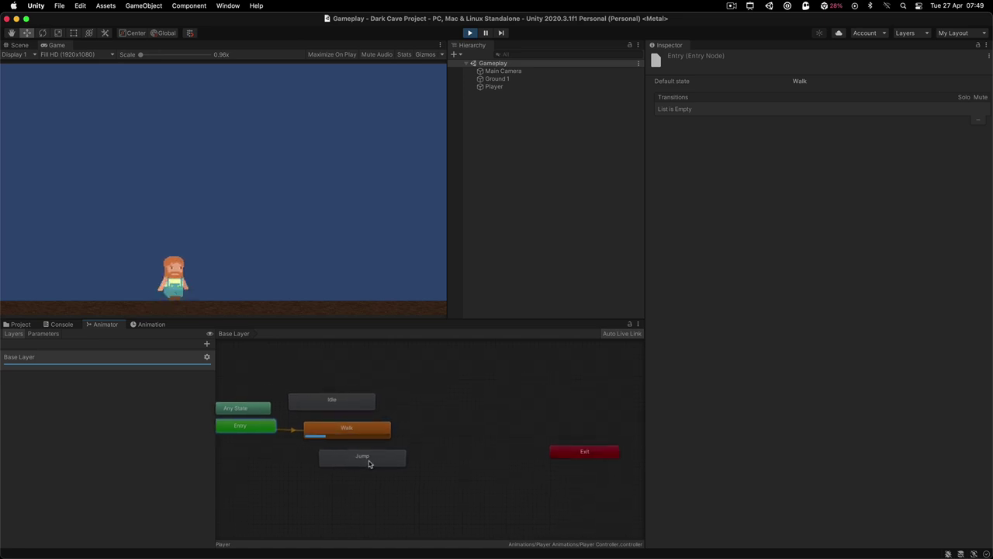
drag(355, 463, 435, 401)
drag(363, 437, 409, 444)
Make Idle the layer default state and line up Idle and Jump in a row above Walk
right_click(335, 406)
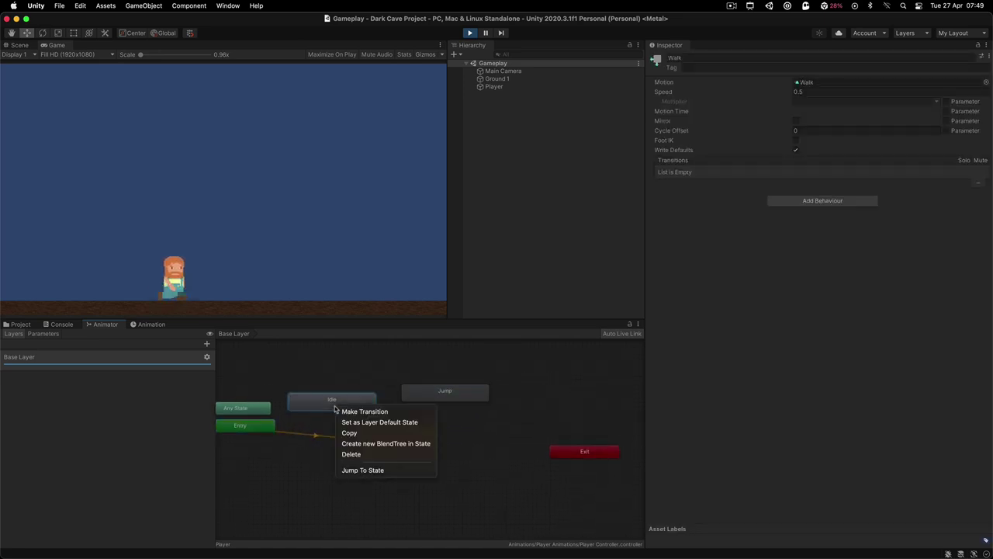
click(379, 421)
drag(354, 400, 349, 384)
drag(419, 396, 424, 382)
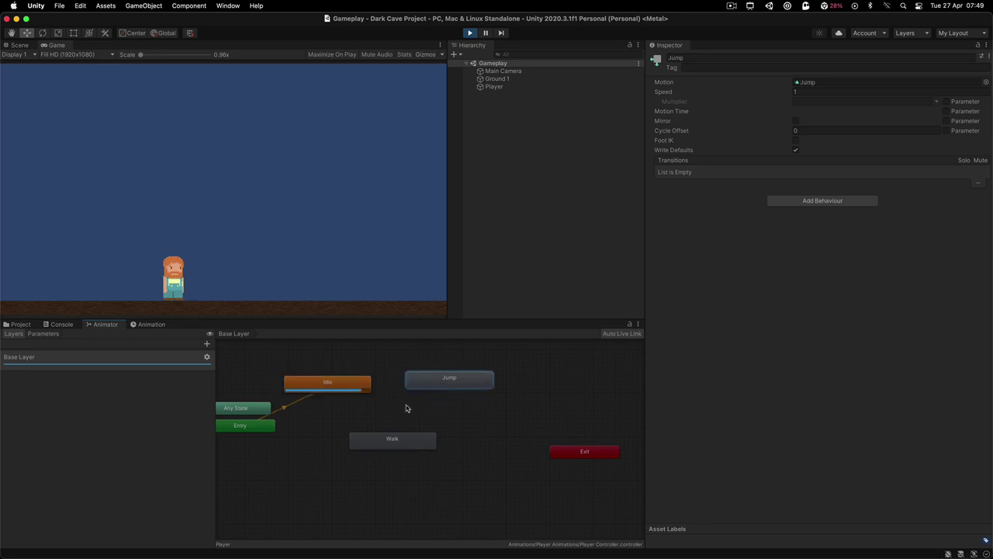
drag(401, 440, 396, 431)
drag(365, 387, 370, 382)
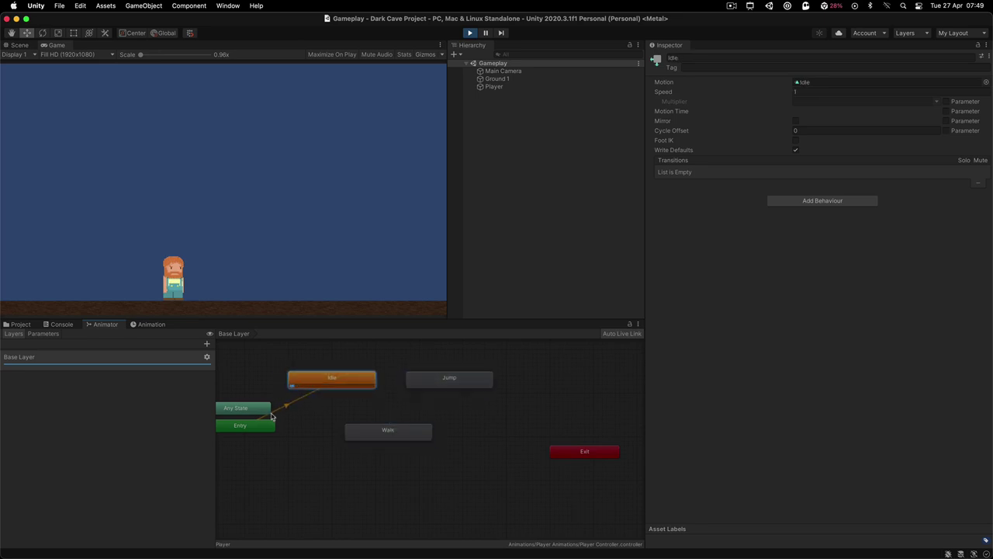
Move the Walk state up closer beneath the Idle and Jump states
click(268, 412)
key(a)
drag(304, 463, 266, 415)
middle_drag(332, 451, 264, 443)
click(380, 419)
middle_drag(381, 419, 381, 433)
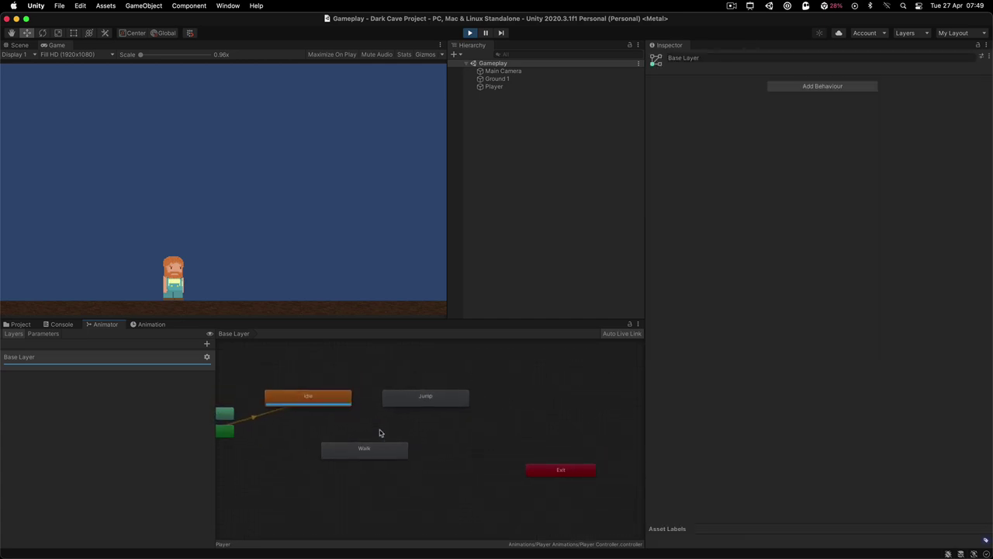
drag(350, 447, 351, 434)
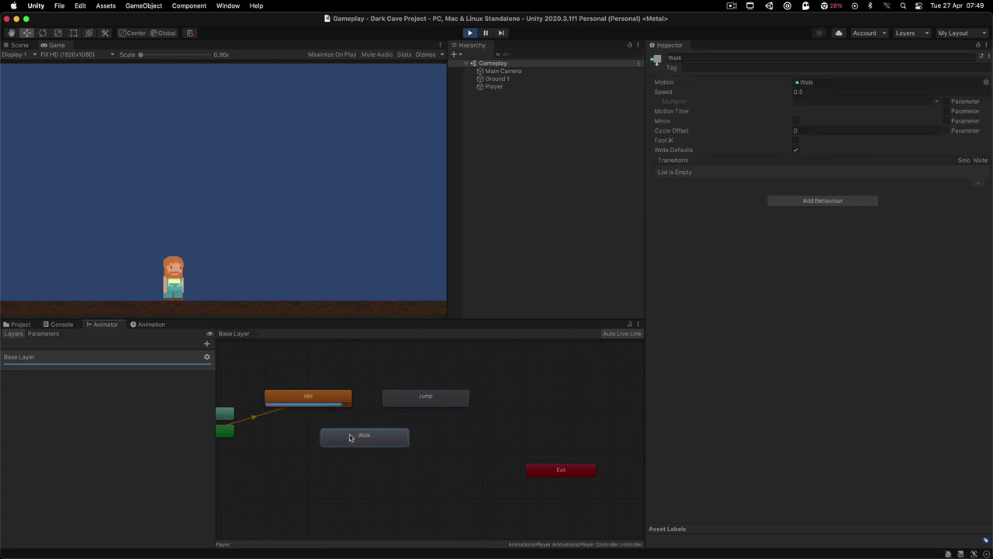
Enlarge the Animator area slightly and stop the running scene
drag(388, 318, 387, 276)
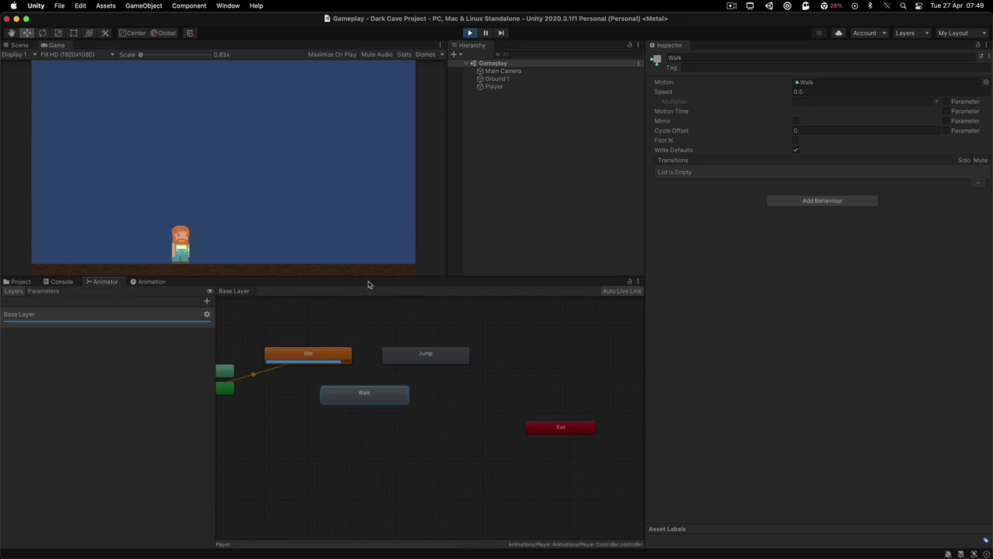
drag(369, 278, 368, 309)
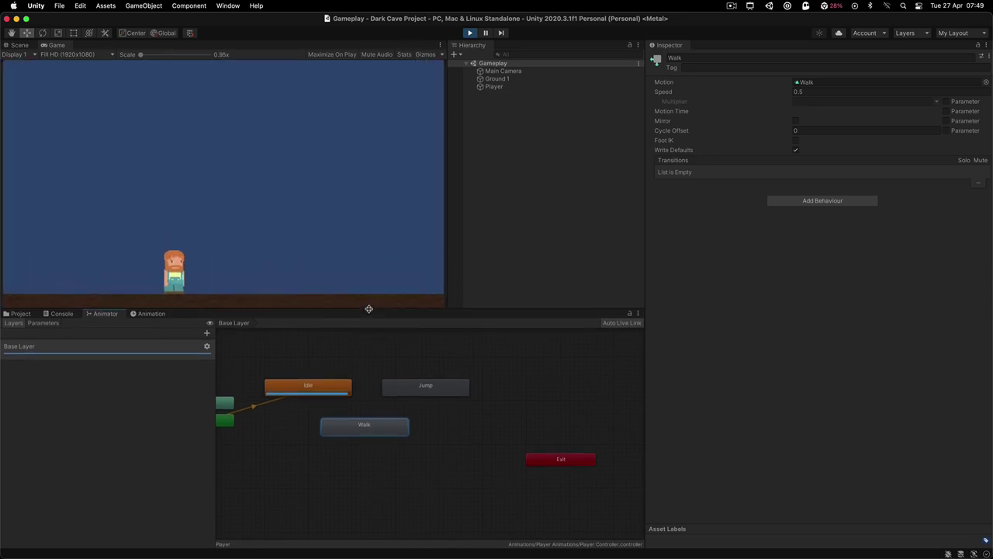
right_click(344, 427)
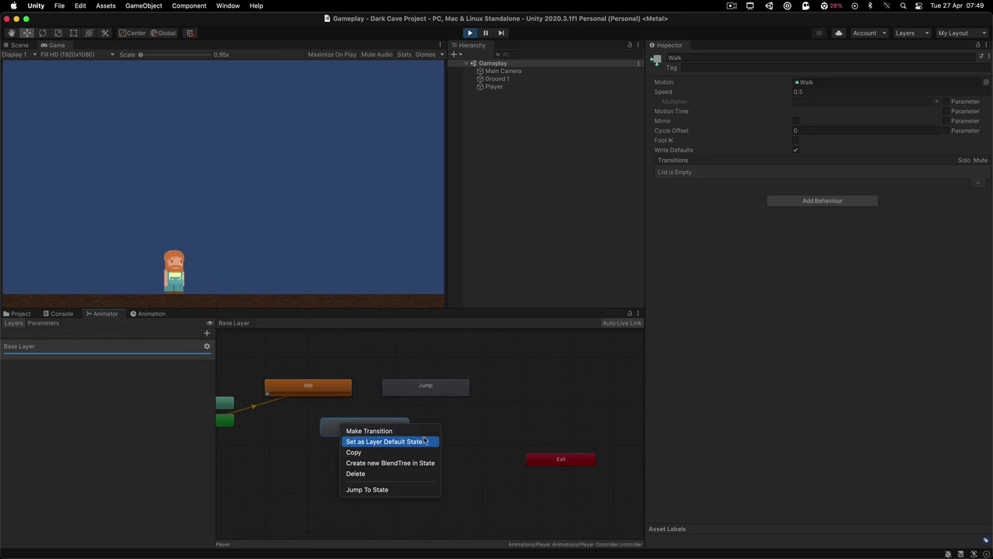
click(272, 281)
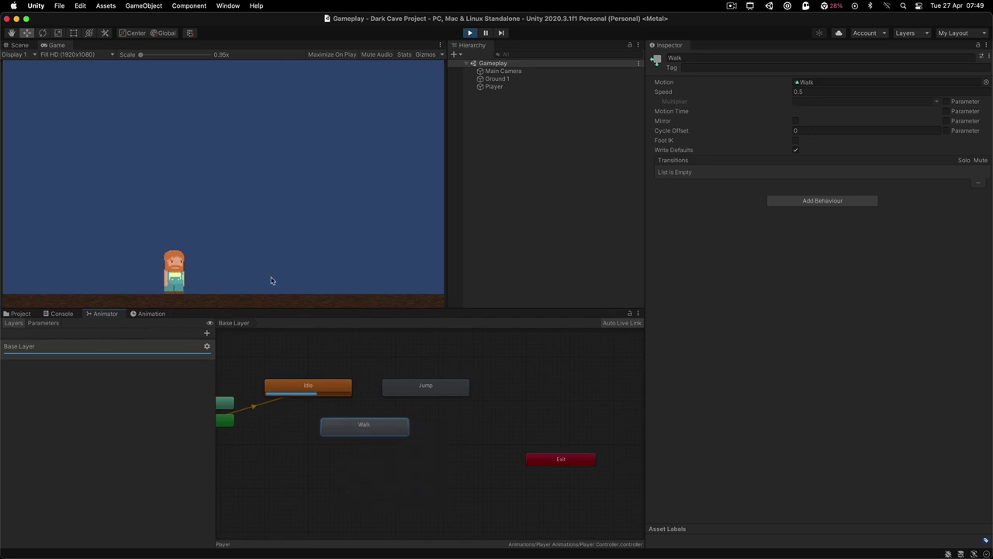
click(469, 33)
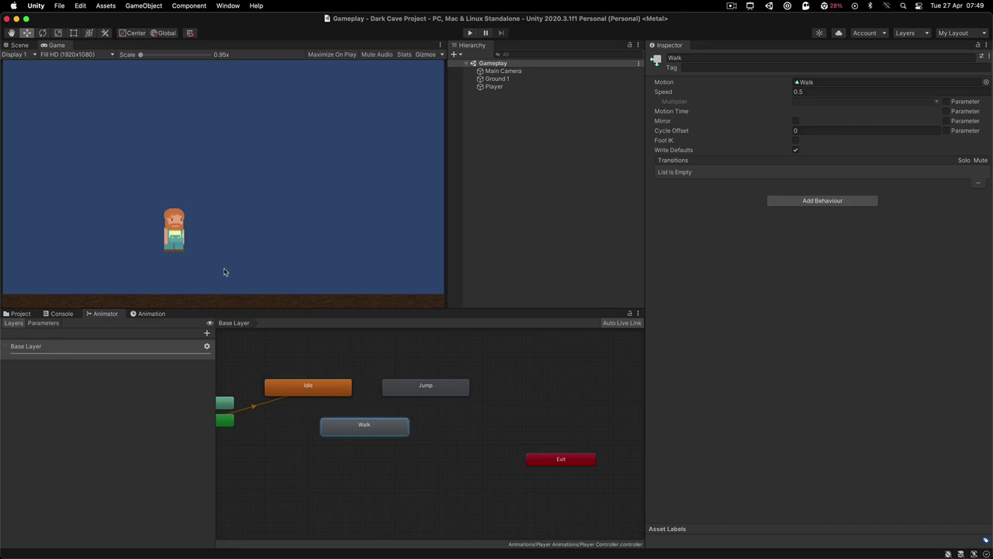
Add an Int parameter named Walk and a Bool parameter named Jump to the Animator Controller
click(43, 323)
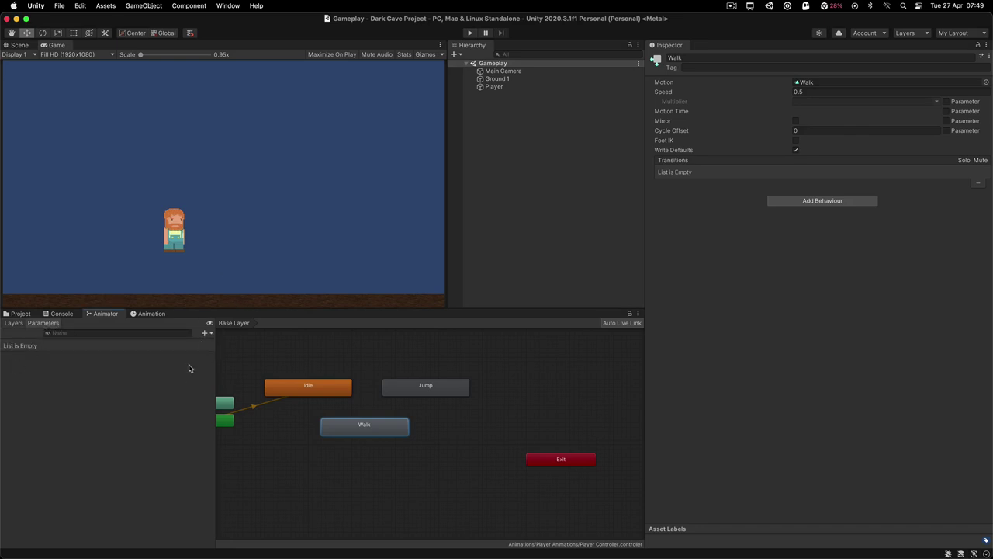
click(205, 333)
click(212, 372)
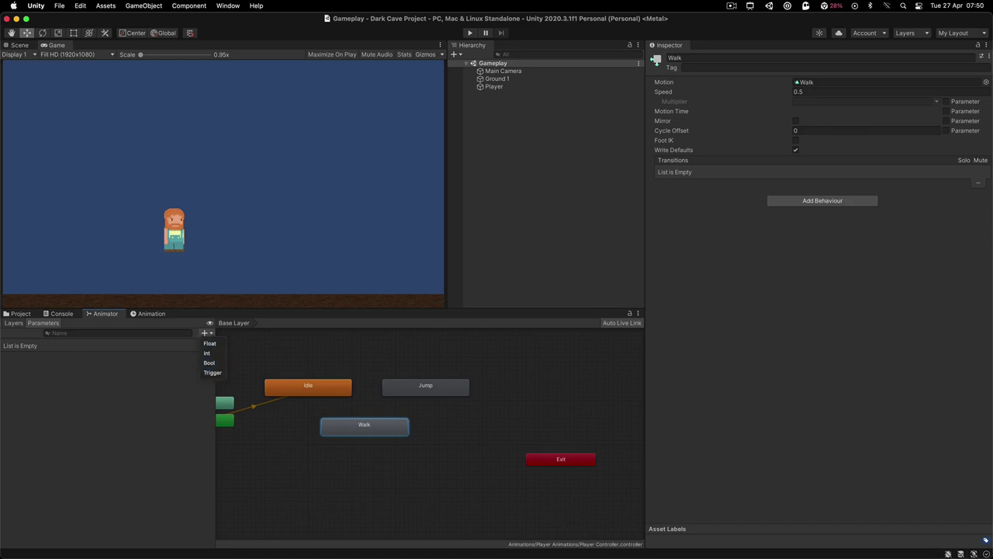
click(208, 353)
text(Walk)
key(Return)
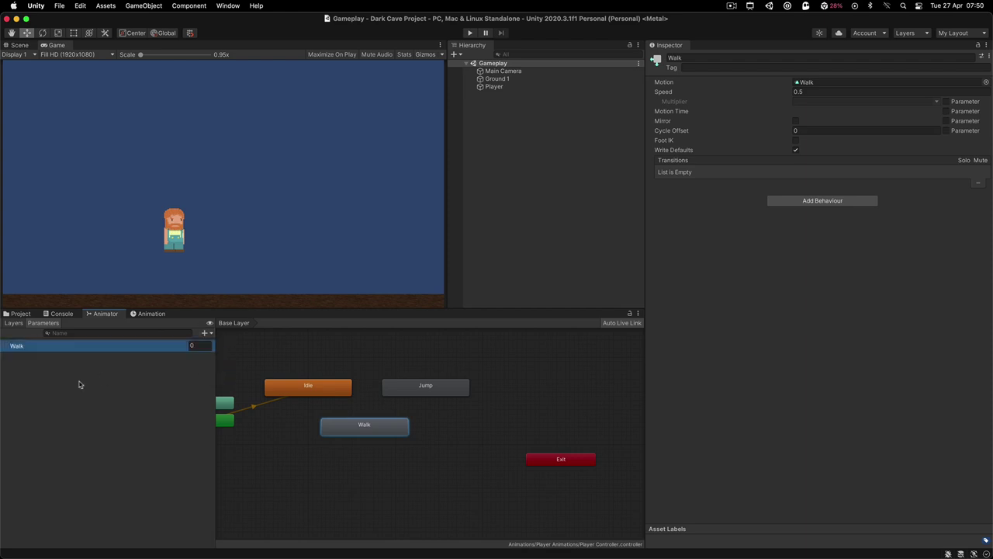
click(205, 333)
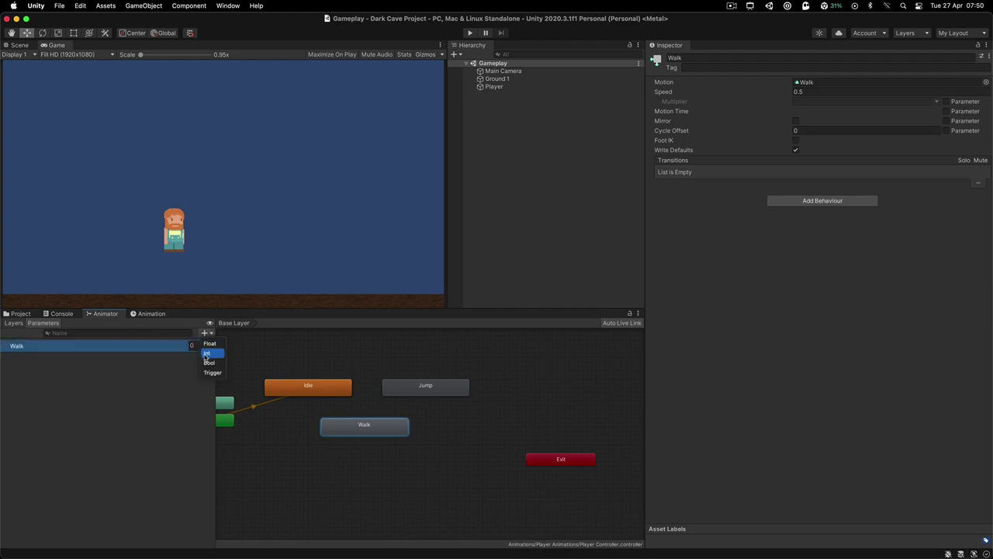
click(207, 363)
text(Jump)
Shift the Walk state slightly down and create a transition from Idle to Walk
drag(373, 421, 372, 429)
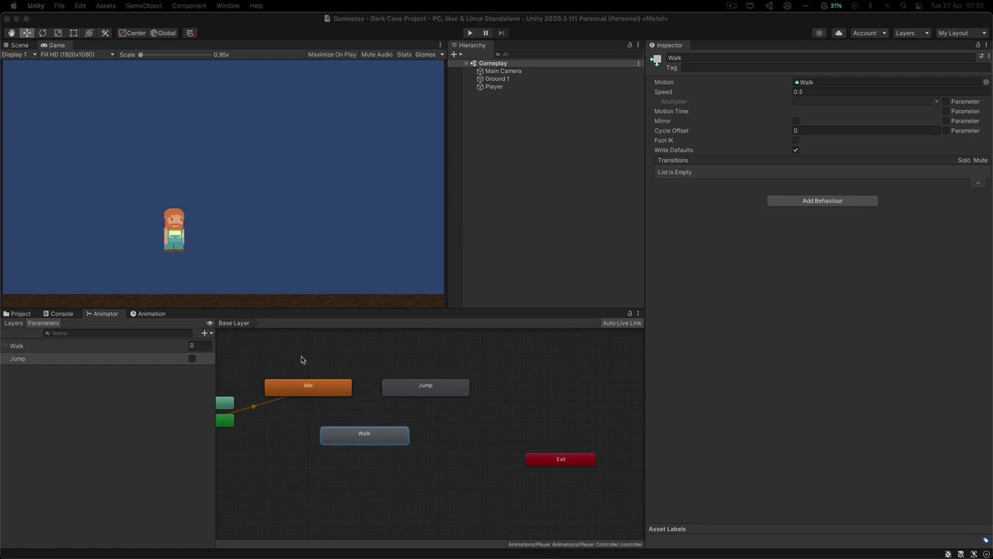
drag(370, 437, 364, 437)
click(309, 392)
right_click(309, 391)
click(329, 391)
click(346, 437)
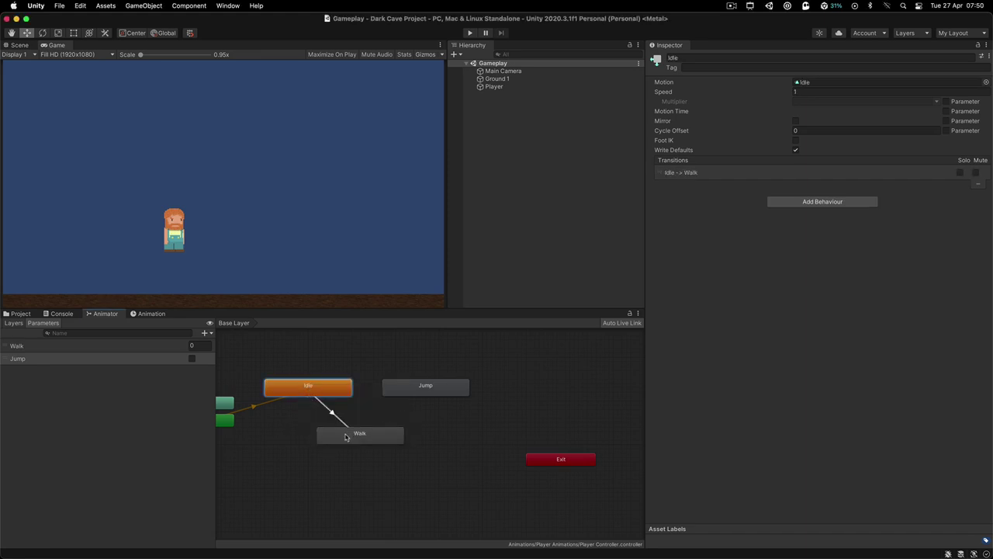
Align Idle and Jump a little higher and create a transition from Walk back to Idle
click(360, 439)
drag(318, 392, 319, 386)
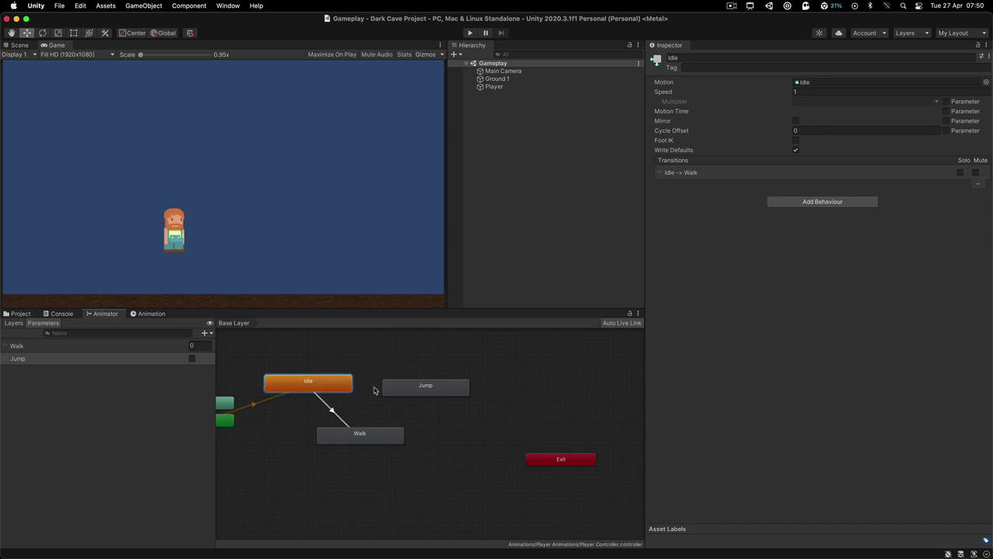
click(403, 385)
drag(403, 386, 408, 381)
right_click(359, 433)
click(388, 435)
click(338, 386)
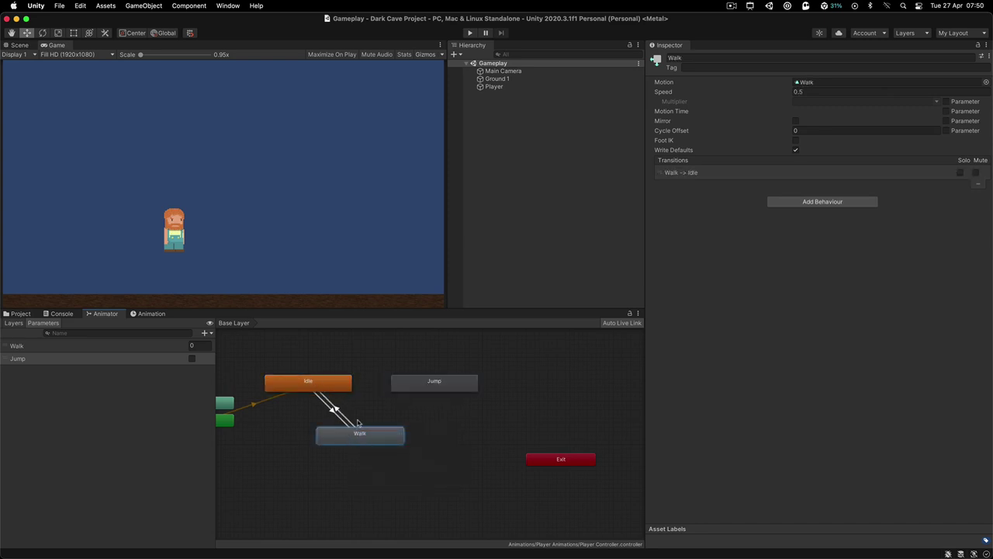
Move Jump slightly away from Idle and create transitions in both directions between Idle and Jump
click(418, 386)
drag(417, 386, 423, 387)
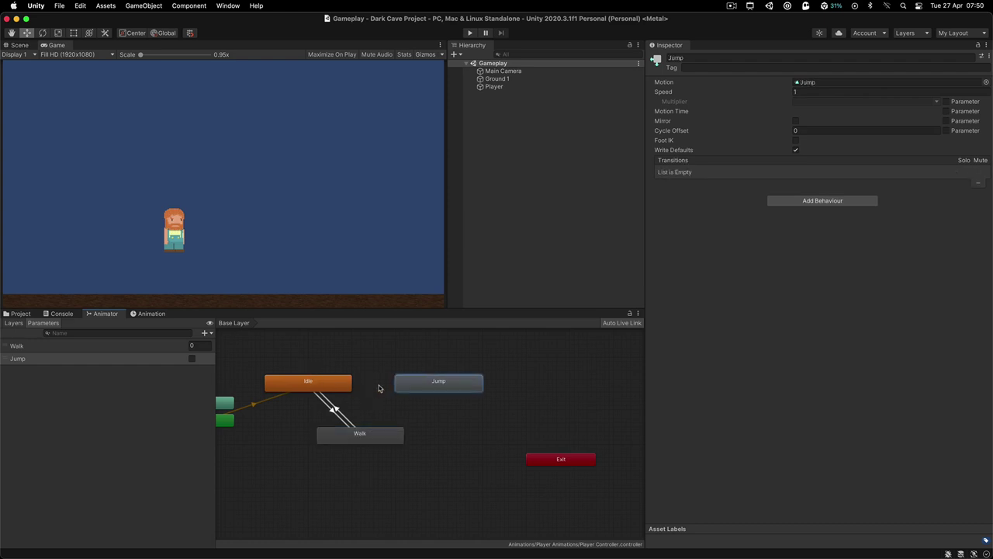
right_click(326, 382)
click(416, 385)
click(422, 381)
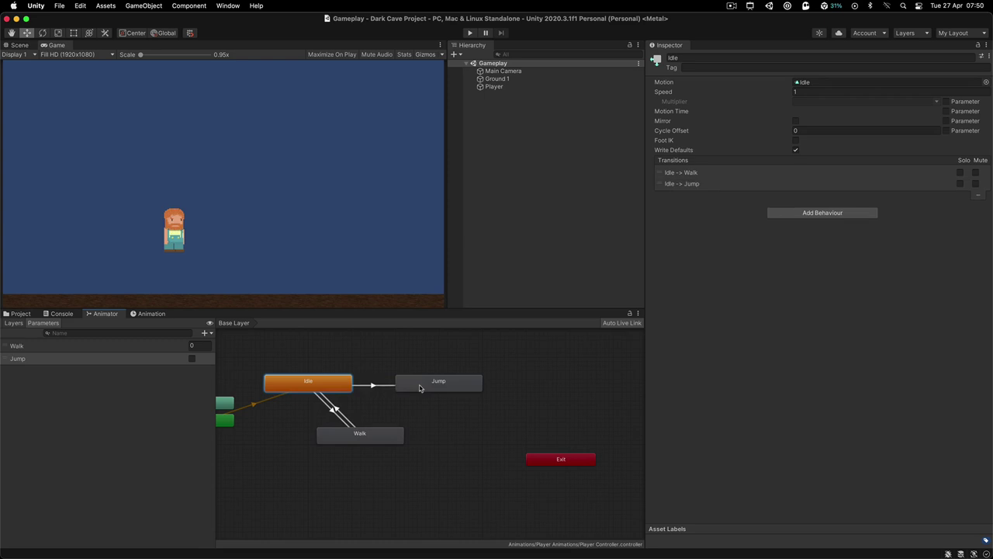
right_click(398, 382)
click(423, 386)
click(334, 381)
Create transitions in both directions between the Jump and Walk states
right_click(411, 392)
click(421, 391)
click(361, 433)
right_click(380, 439)
click(441, 390)
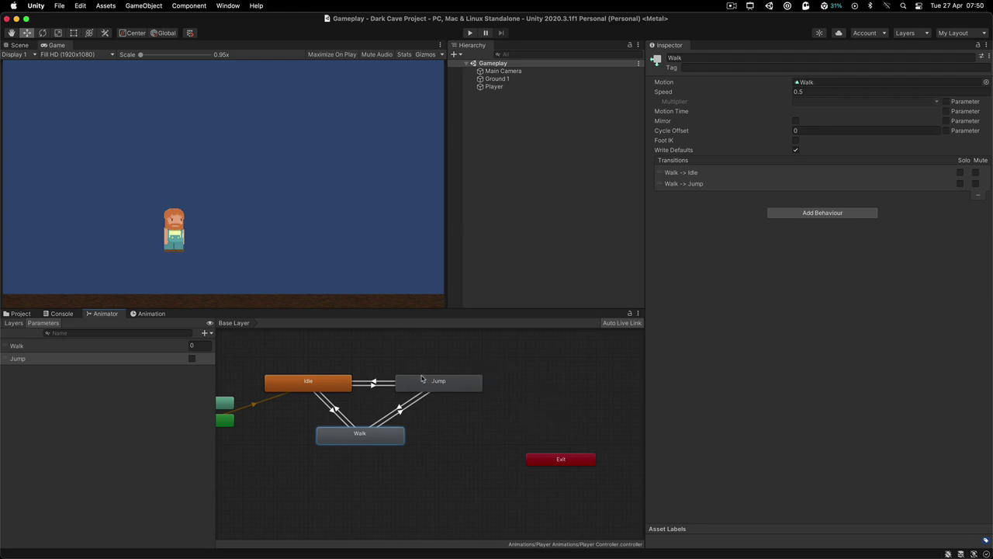
Add a condition to the Walk to Idle transition requiring the Walk parameter to be Equals 0
click(338, 421)
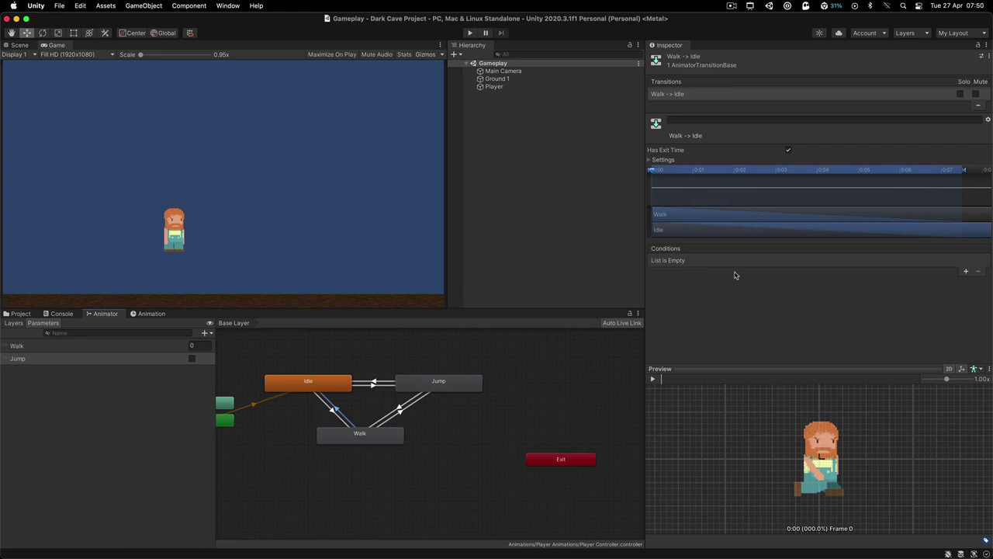
click(967, 271)
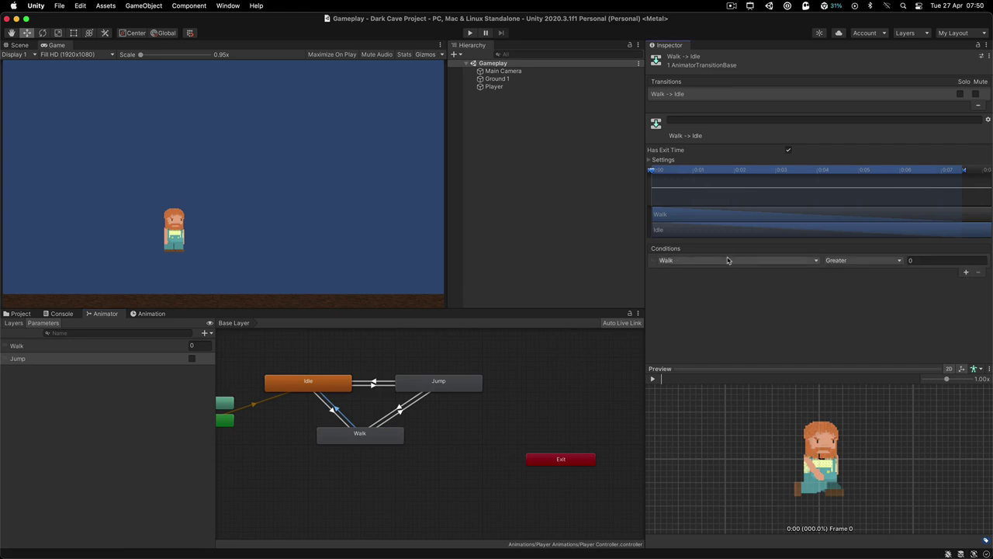
click(839, 261)
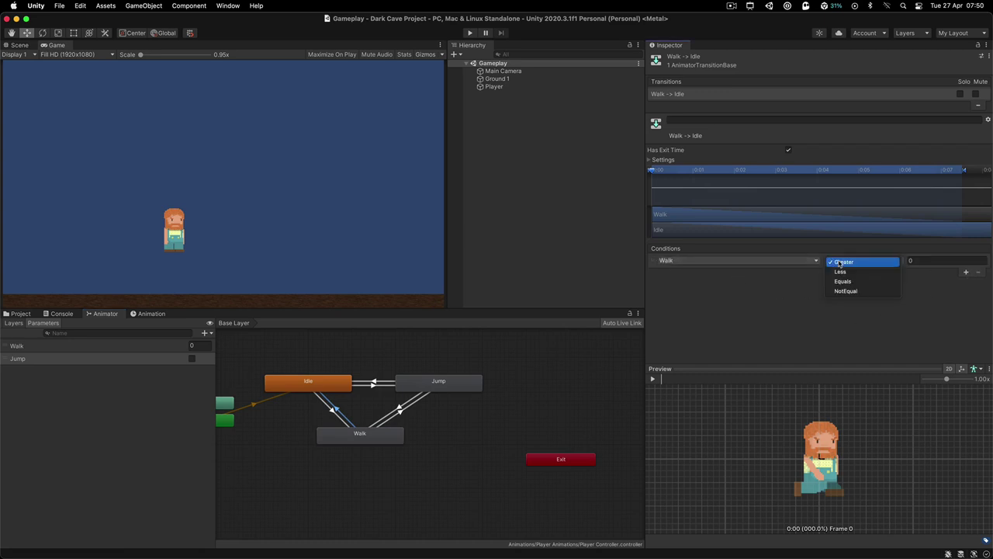
click(845, 282)
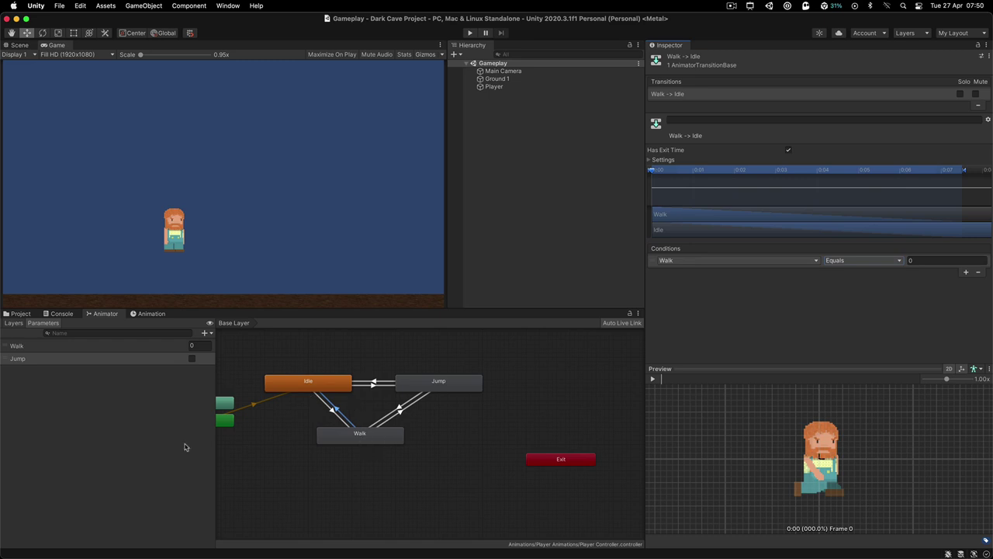
Add a condition to the Idle to Walk transition requiring the Walk parameter to be Greater than 1
click(340, 418)
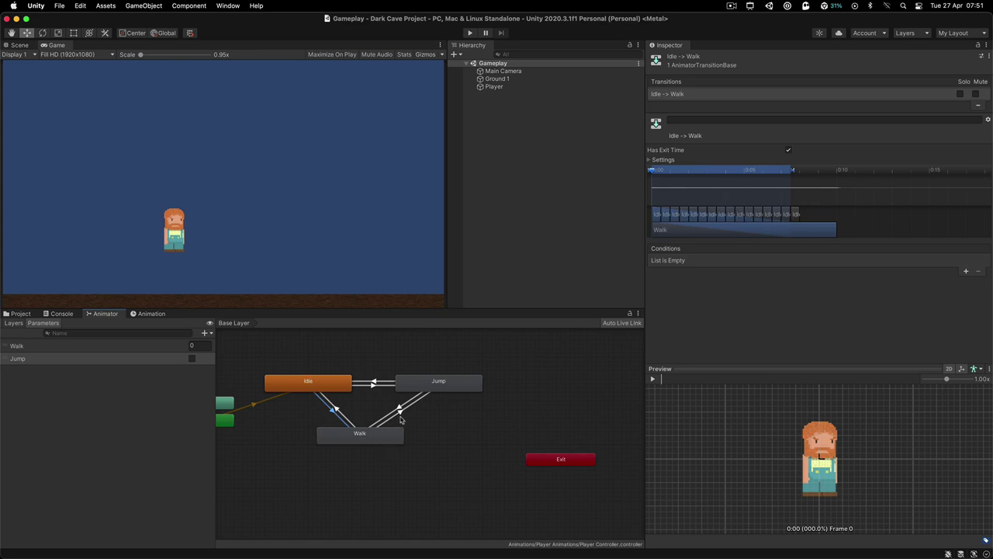
click(967, 270)
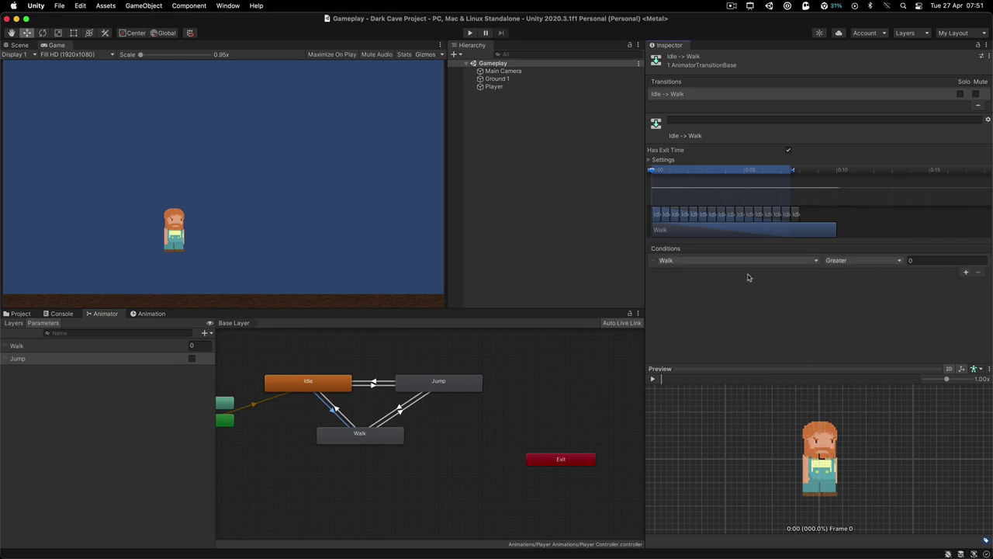
click(857, 260)
click(928, 259)
click(928, 259)
text(1)
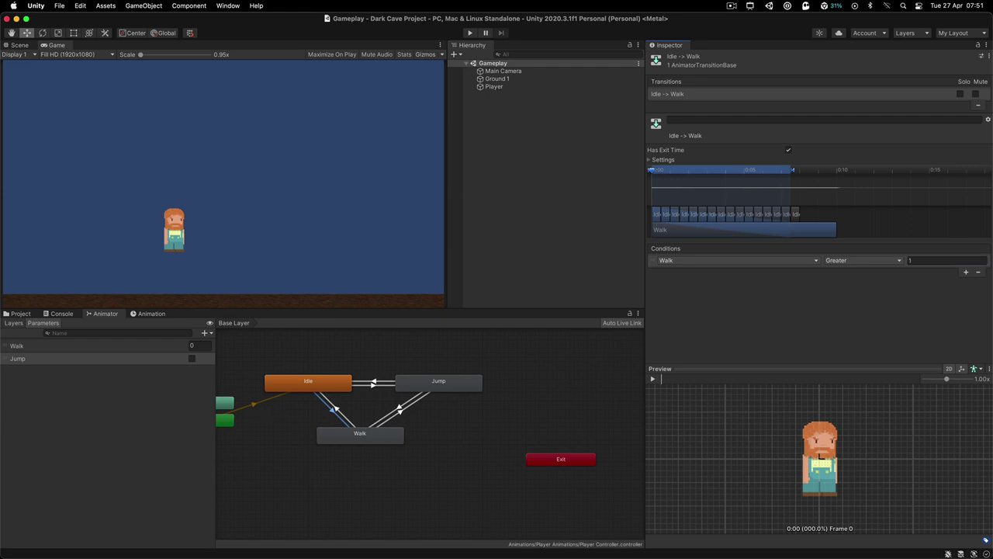
Add a condition to the Idle to Jump transition requiring the Jump parameter to be true
click(359, 386)
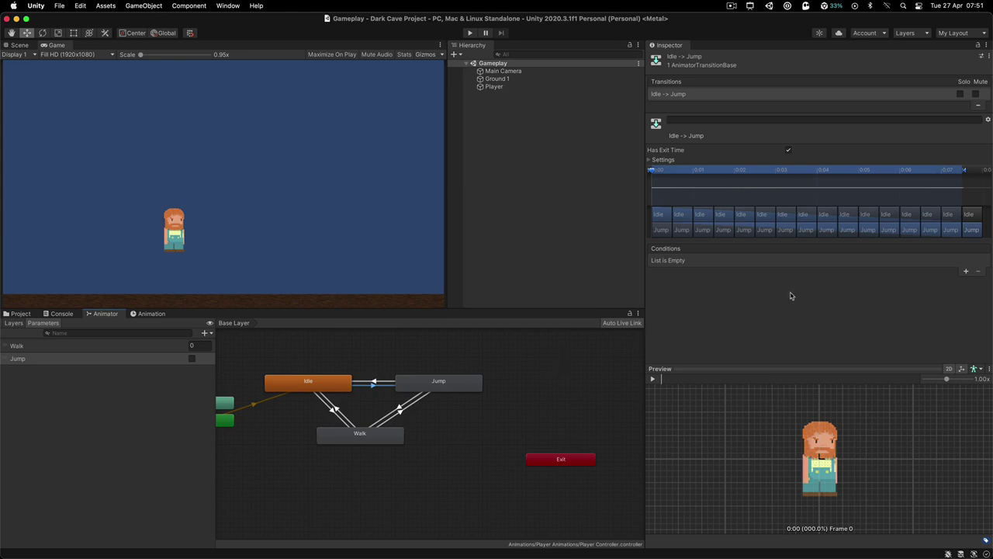
click(967, 272)
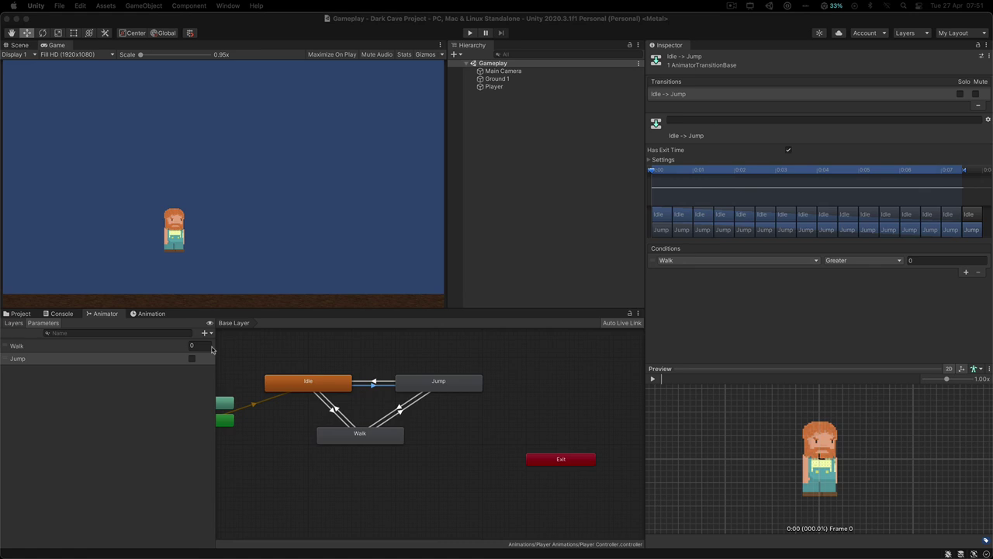
click(848, 260)
click(848, 260)
click(718, 260)
click(672, 300)
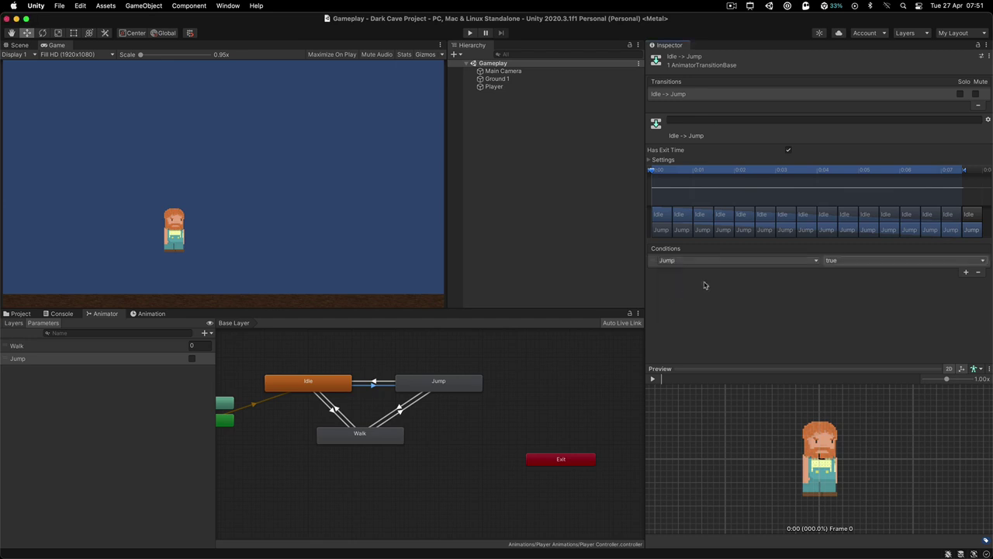
click(836, 264)
click(838, 263)
Add a condition to the Jump to Idle transition requiring the Jump parameter to be false
click(372, 385)
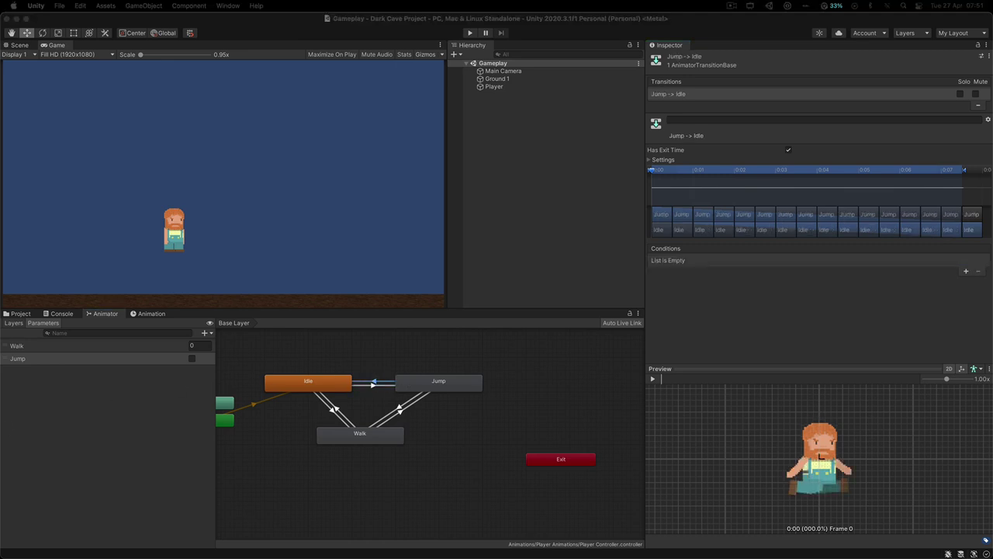
click(966, 271)
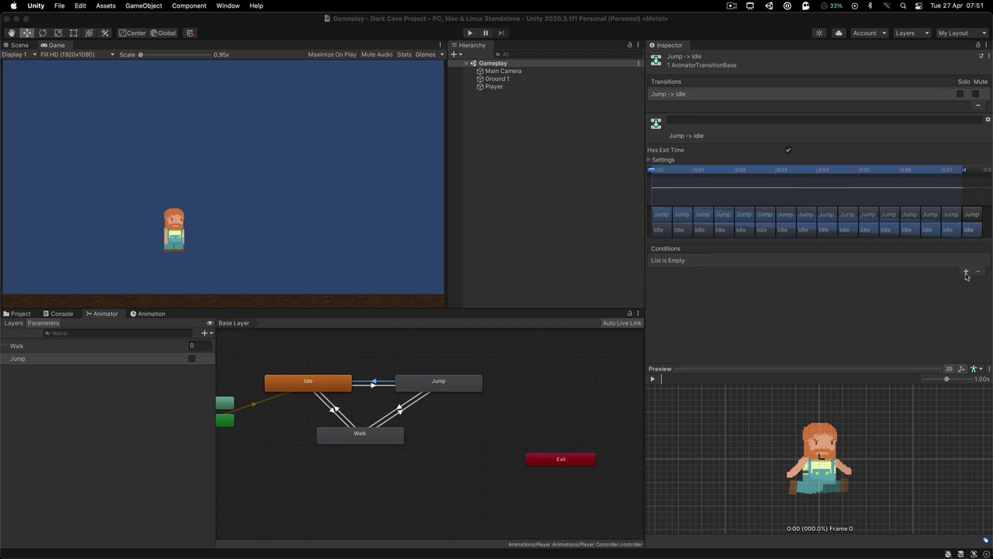
click(786, 263)
click(674, 303)
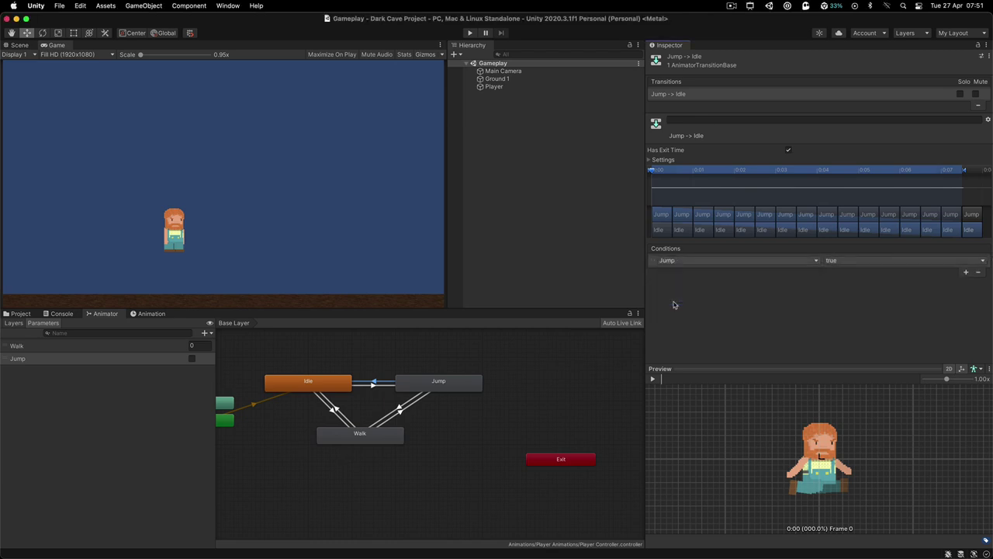
click(845, 265)
click(871, 271)
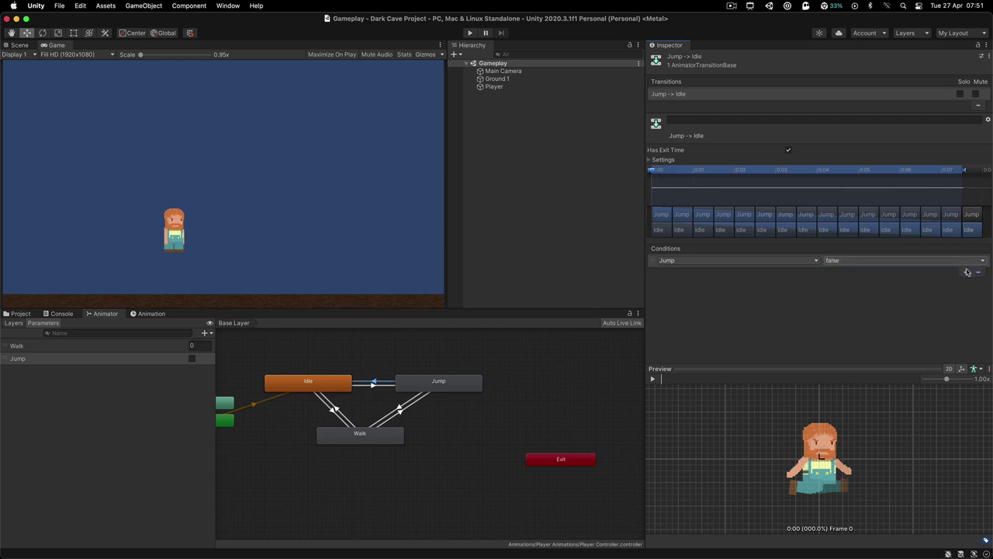
Add a second condition to the Jump to Idle transition requiring Walk Equals 0
click(966, 272)
click(705, 272)
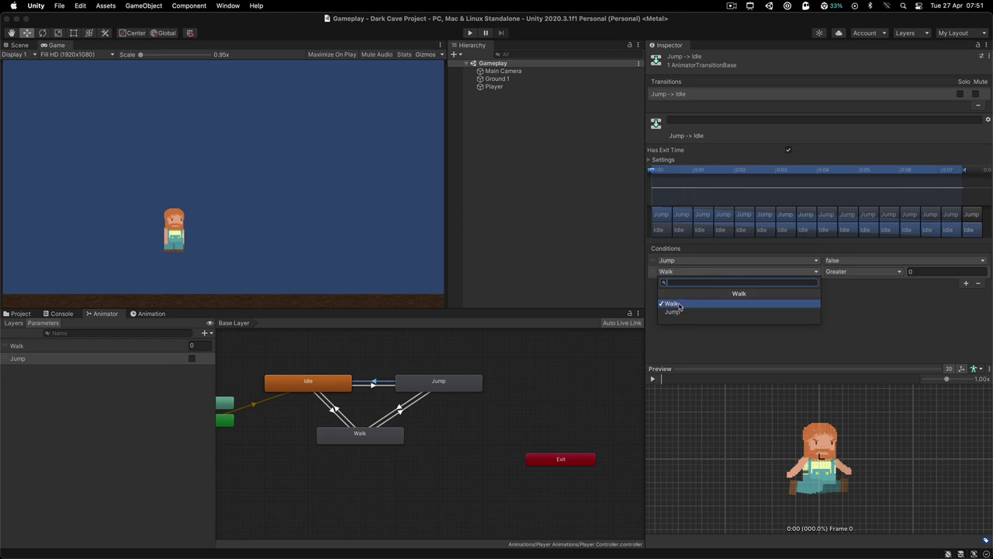
click(859, 272)
click(859, 272)
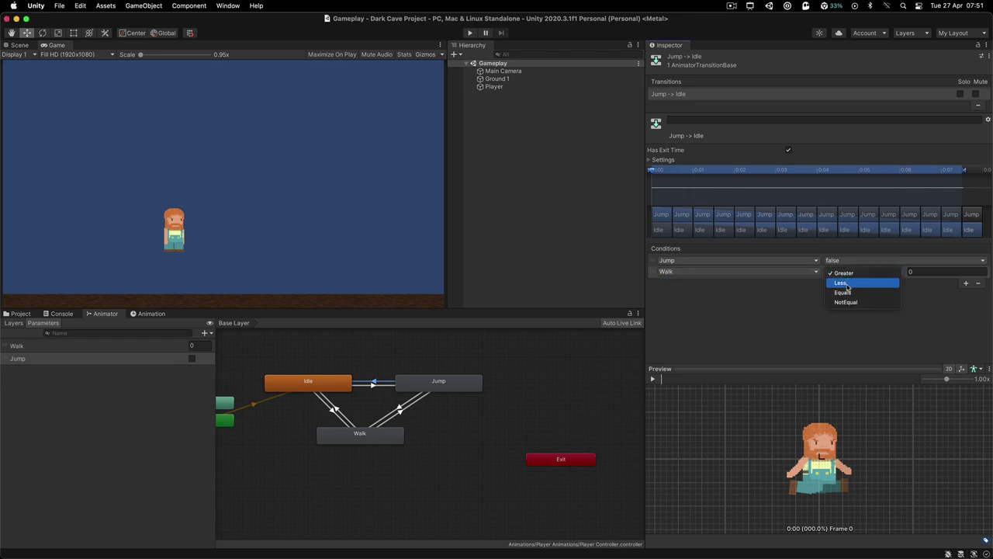
click(892, 292)
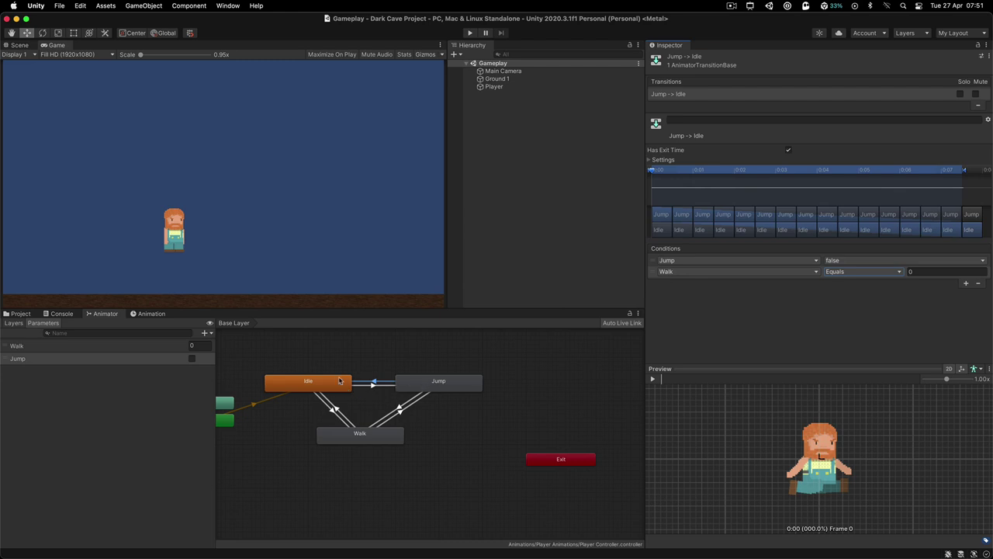
Add a condition to the Walk to Jump transition requiring the Jump parameter to be true
click(398, 415)
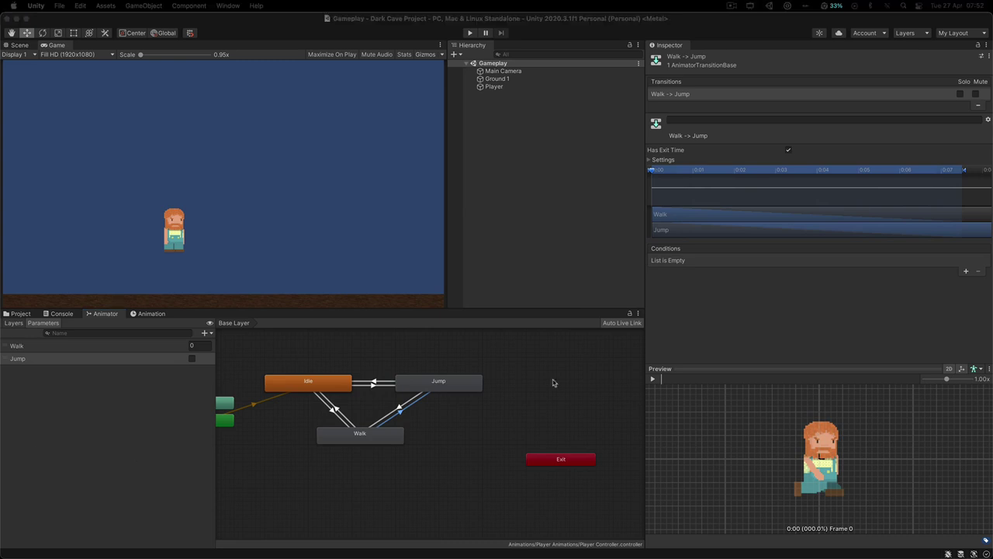
click(965, 274)
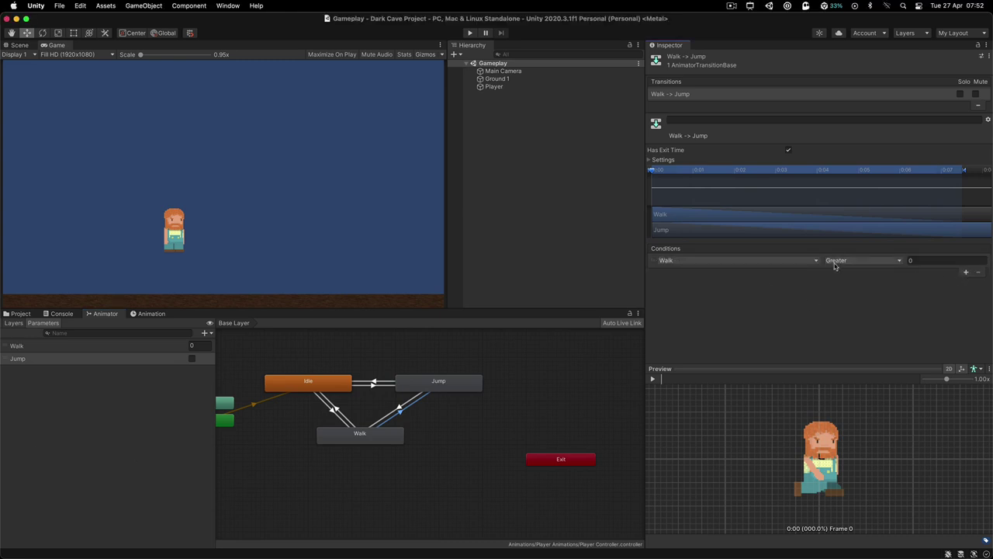
click(741, 261)
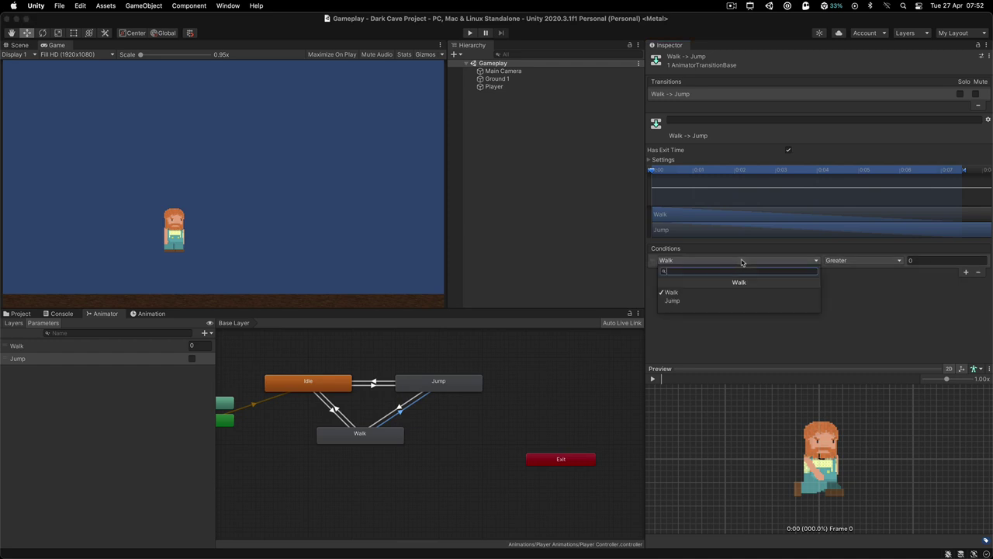
click(673, 301)
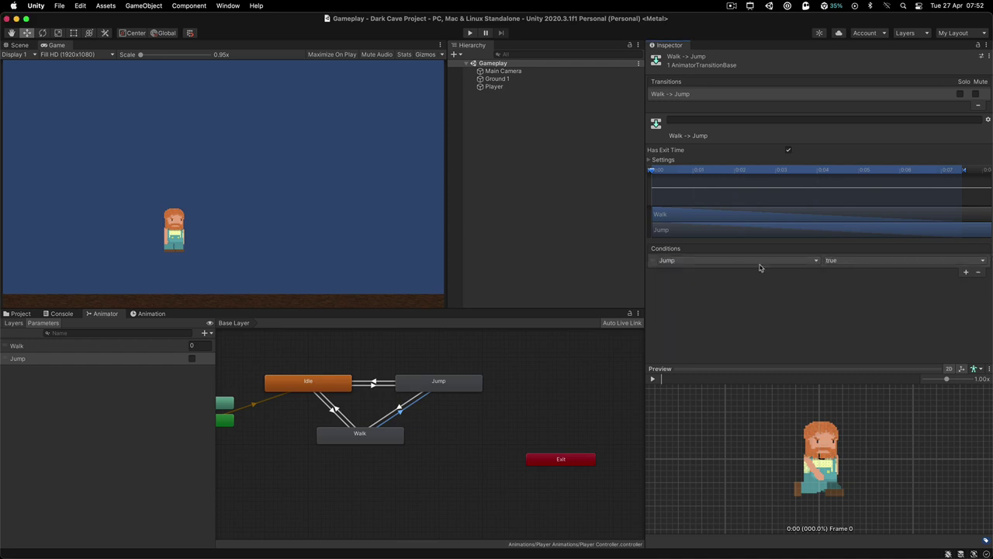
click(845, 264)
click(842, 272)
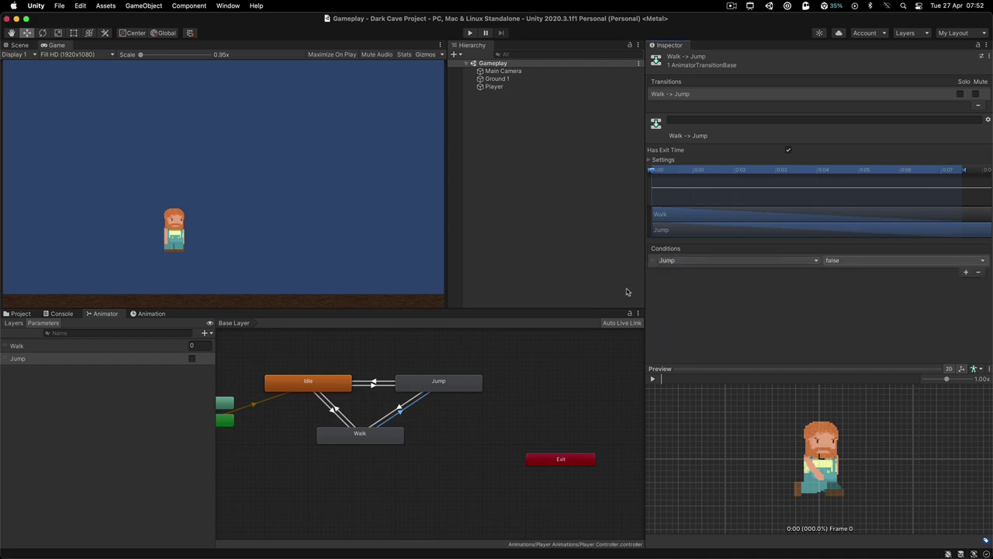
click(846, 264)
click(844, 254)
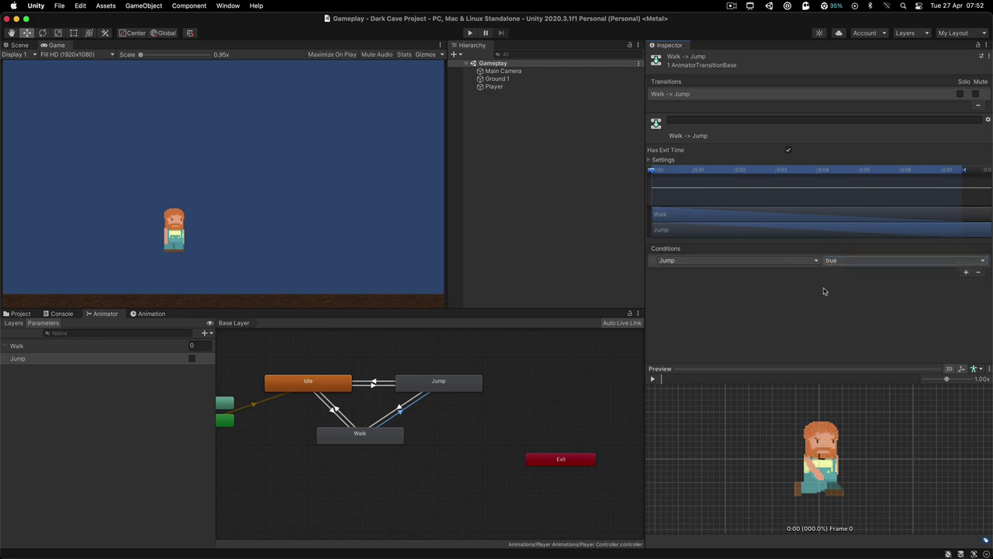
Add two conditions to the Jump to Walk transition and set the first one to Walk Greater than 1
click(401, 410)
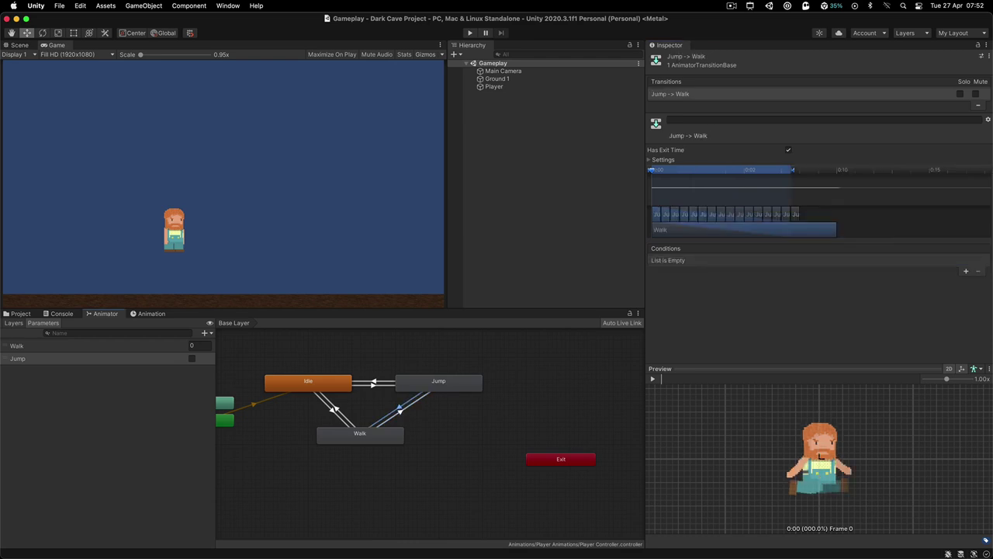
click(967, 272)
click(967, 273)
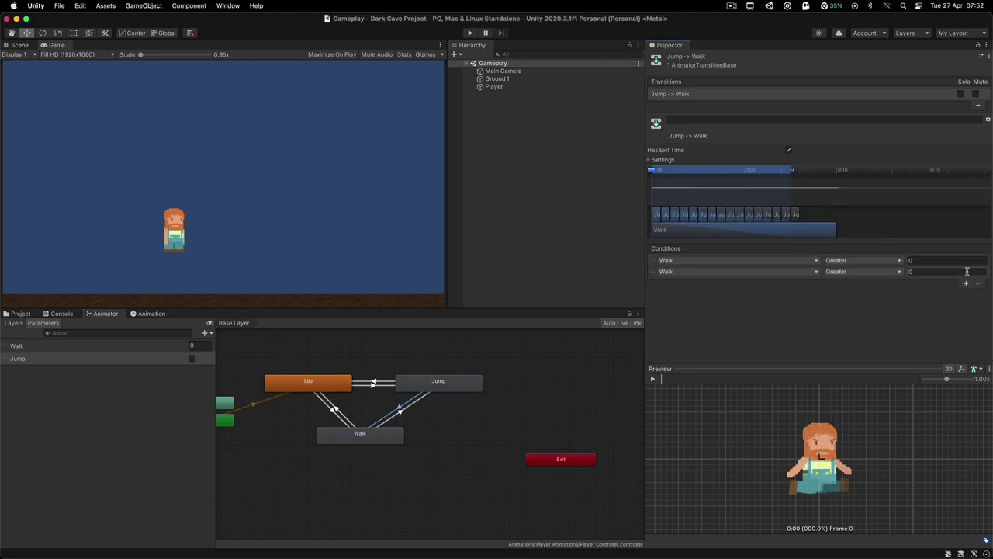
click(836, 262)
click(837, 262)
click(932, 260)
text(1)
Set the second condition of the Jump to Walk transition to Jump false
click(785, 273)
click(675, 316)
click(862, 272)
click(841, 283)
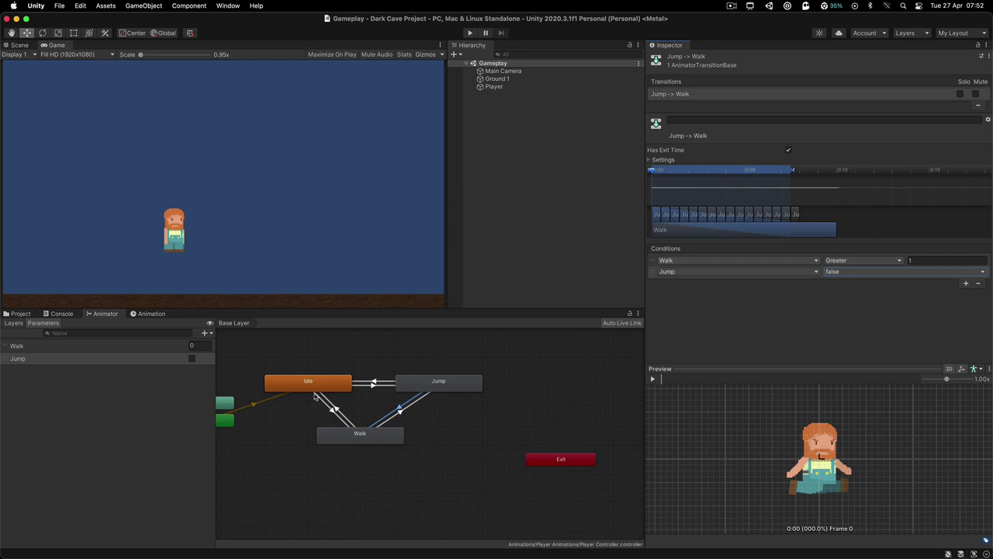
Review the Walk state and the condition on its transition to Jump
click(346, 440)
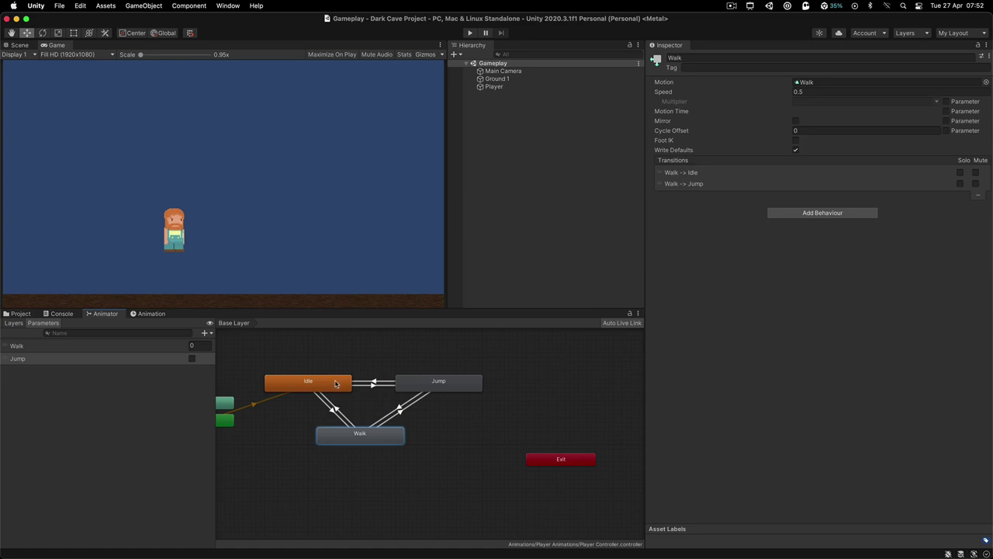
click(396, 416)
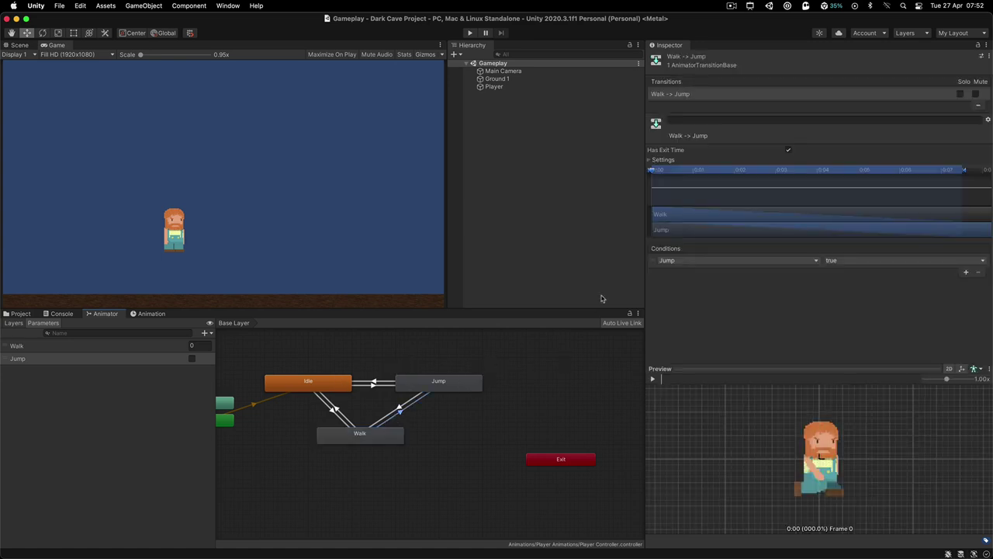